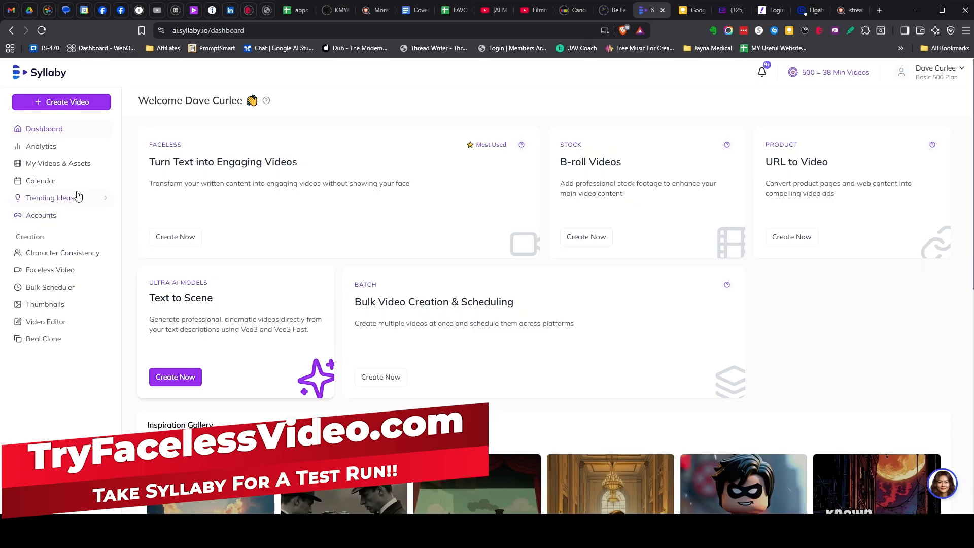
Review the connected social media accounts and the platforms available for adding an account, and return to the dashboard.
{"action": "left_click", "coordinate": [49, 222]}
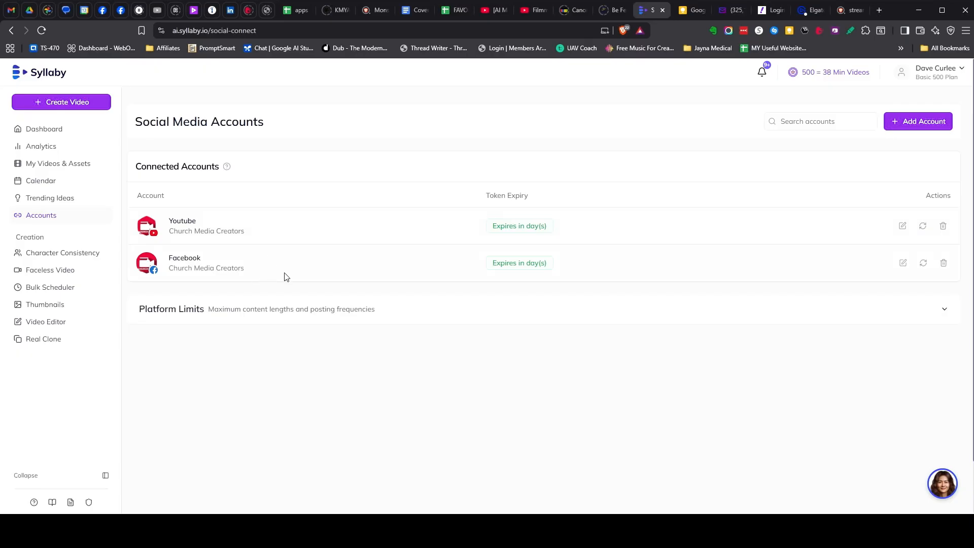
{"action": "left_click", "coordinate": [915, 126]}
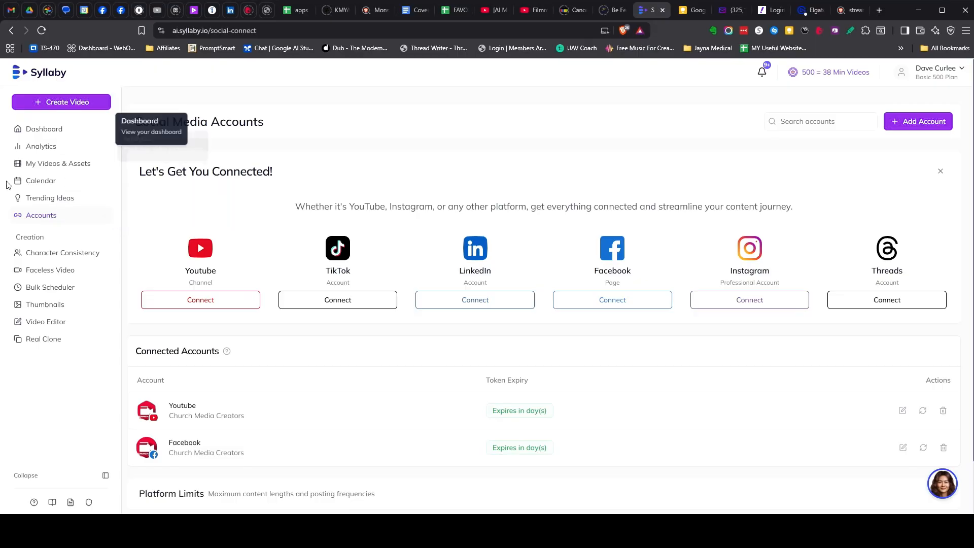
{"action": "left_click", "coordinate": [45, 130]}
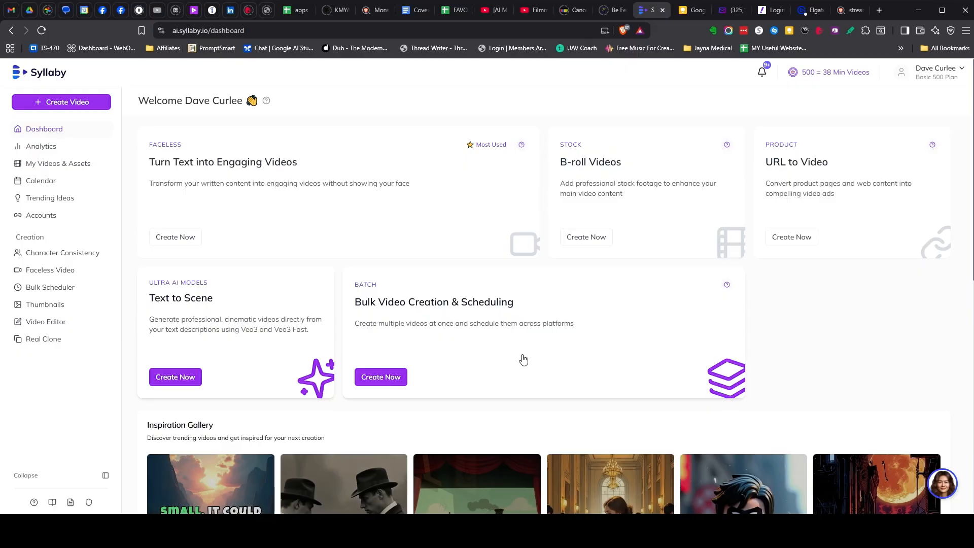
Preview the Inspiration Gallery video "The Birth of Animation: From Mickey Mouse to Modern Cartoons" with its style and script details, and close it.
{"action": "scroll", "coordinate": [706, 321], "scroll_direction": "down", "scroll_amount": 7}
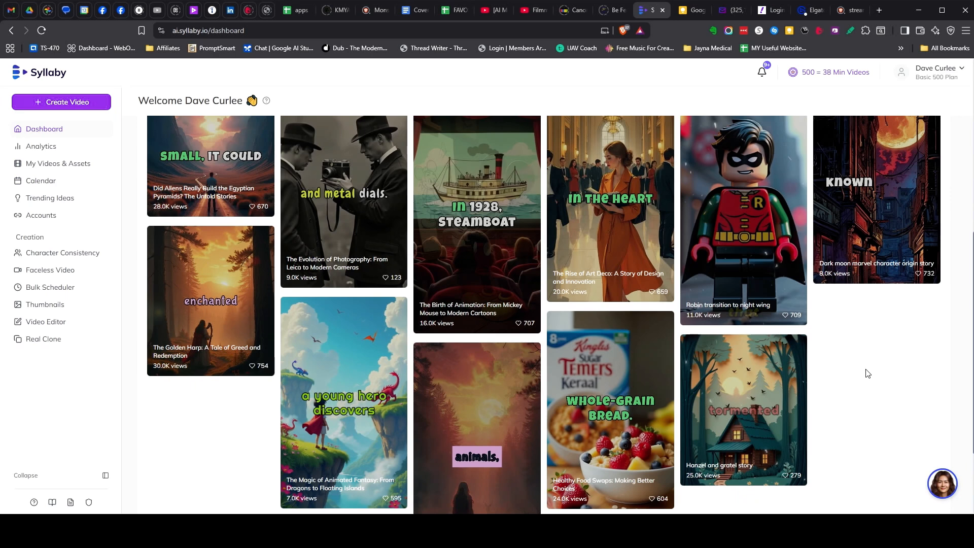
{"action": "scroll", "coordinate": [867, 373], "scroll_direction": "up", "scroll_amount": 1}
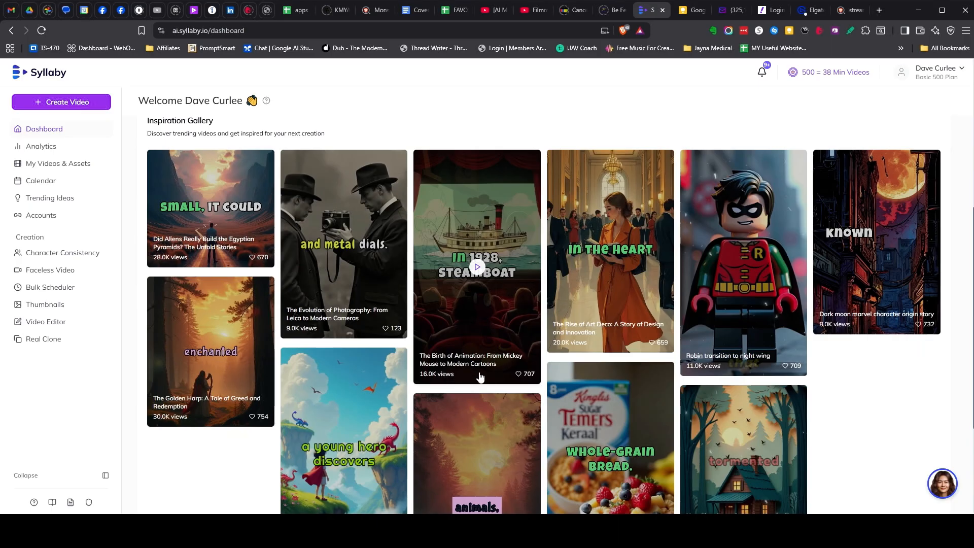
{"action": "left_click", "coordinate": [477, 270]}
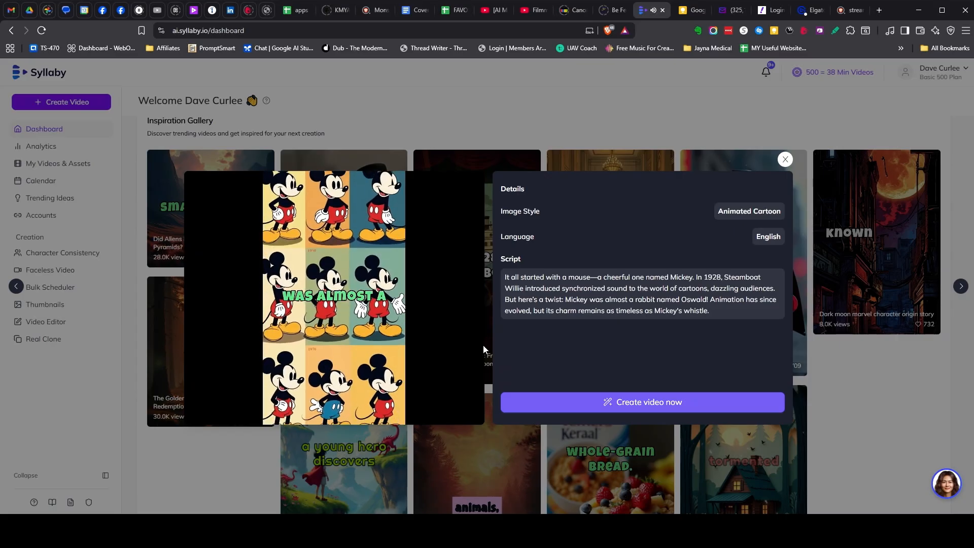
{"action": "mouse_move", "coordinate": [478, 343]}
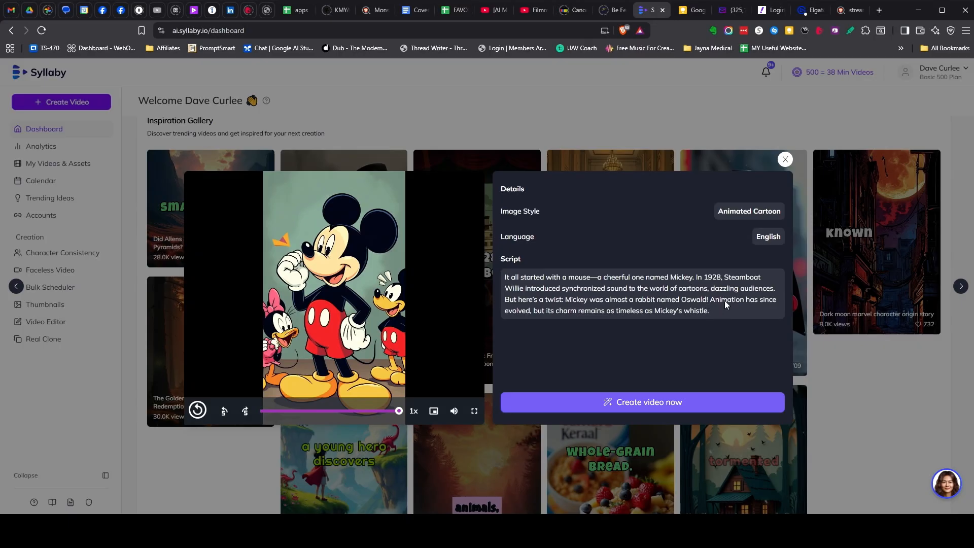
{"action": "left_click", "coordinate": [396, 411]}
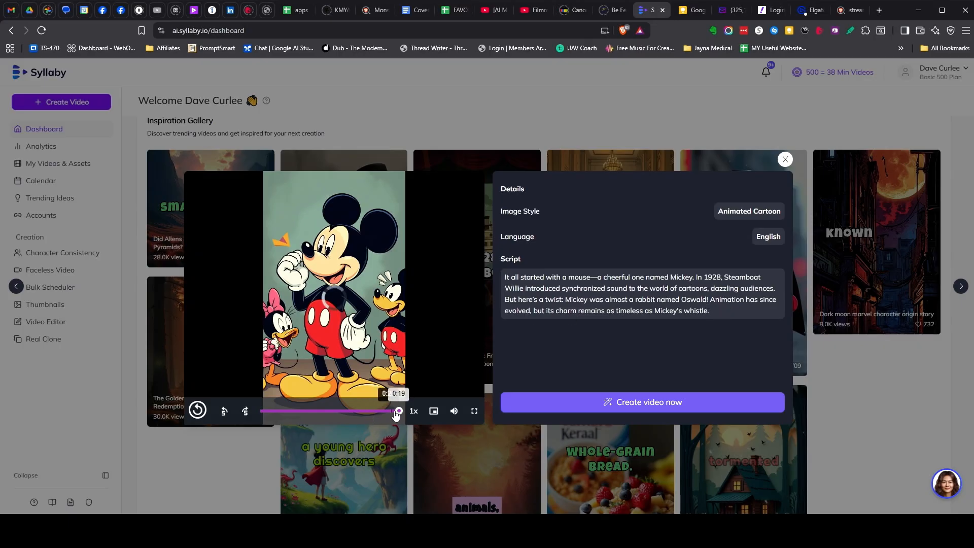
{"action": "left_click", "coordinate": [785, 160]}
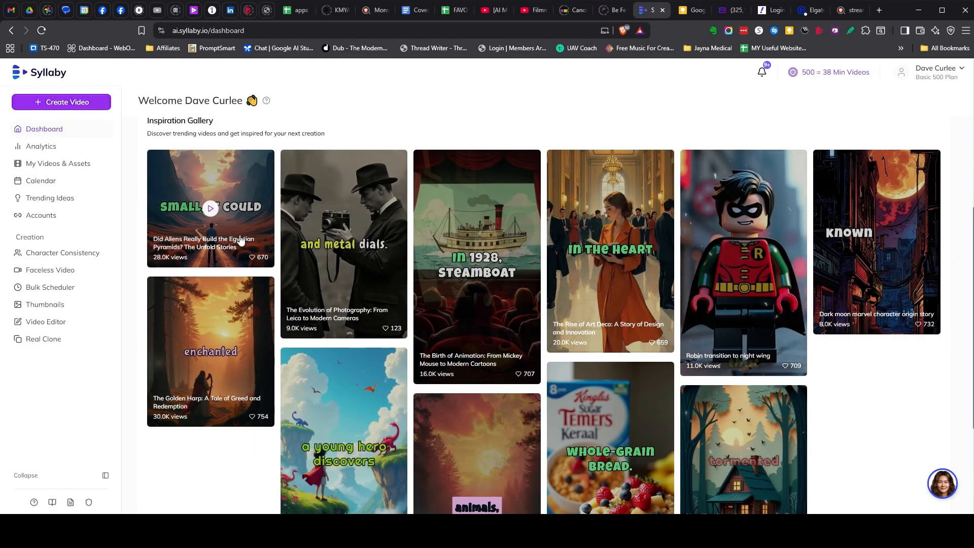
Show more of the Inspiration Gallery and preview "The Evolution of Photography: From Leica to Modern Cameras" with its details.
{"action": "scroll", "coordinate": [498, 337], "scroll_direction": "down", "scroll_amount": 3}
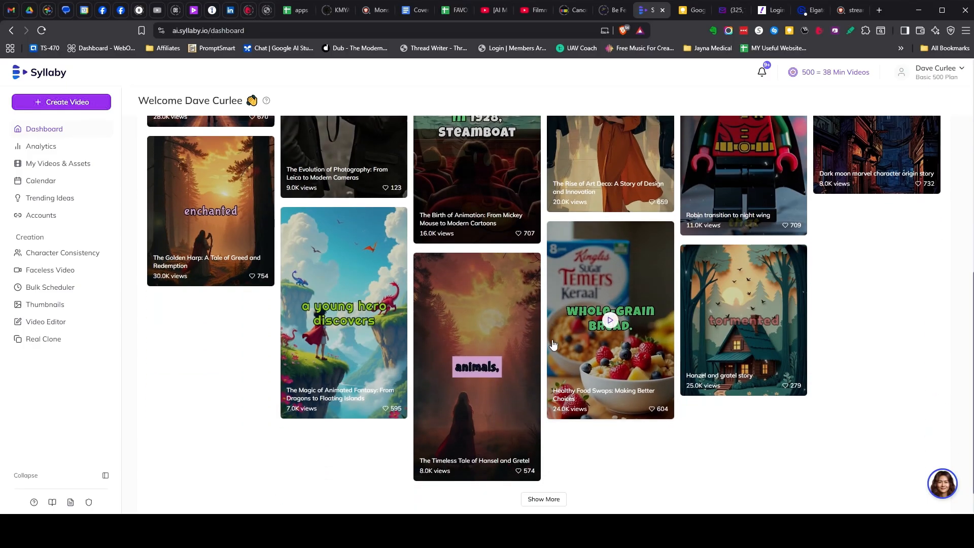
{"action": "left_click", "coordinate": [543, 467]}
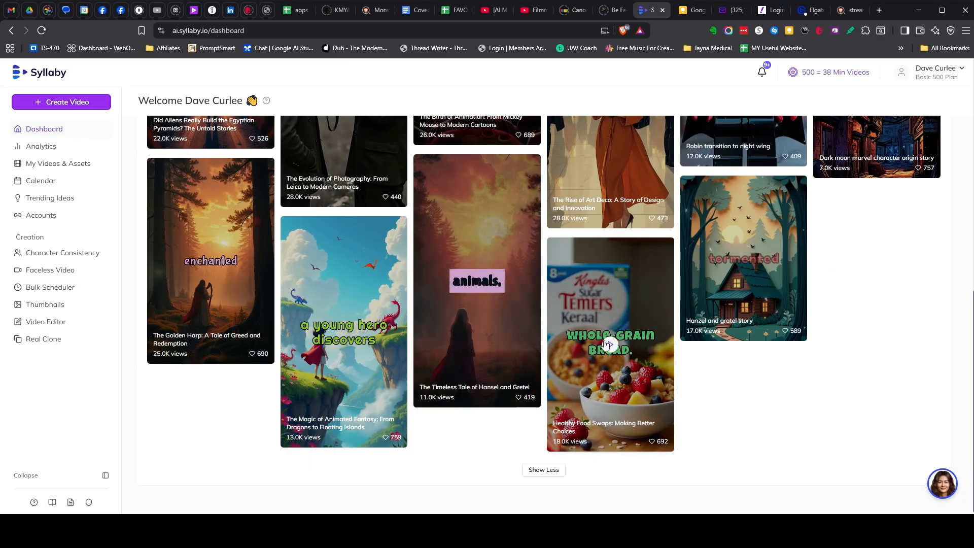
{"action": "scroll", "coordinate": [736, 350], "scroll_direction": "up", "scroll_amount": 4}
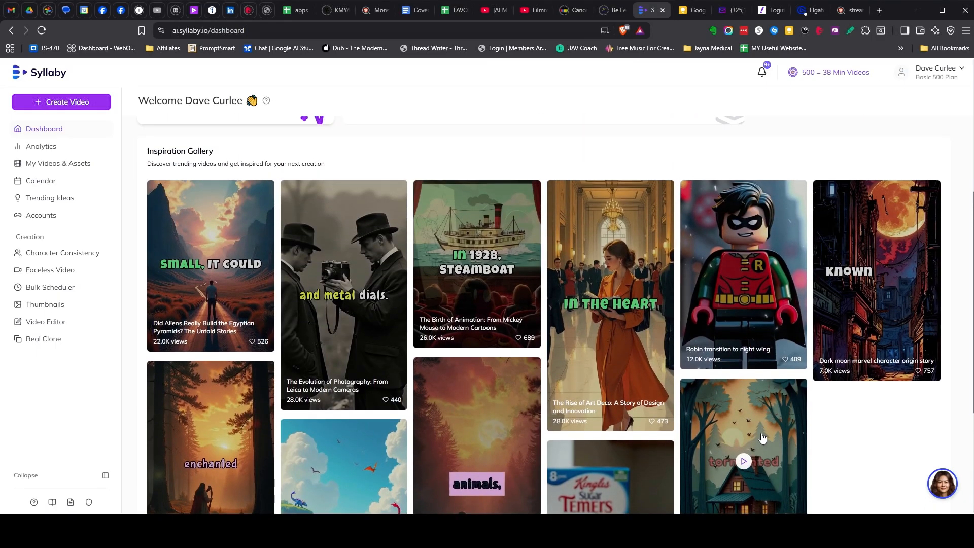
{"action": "mouse_move", "coordinate": [357, 353]}
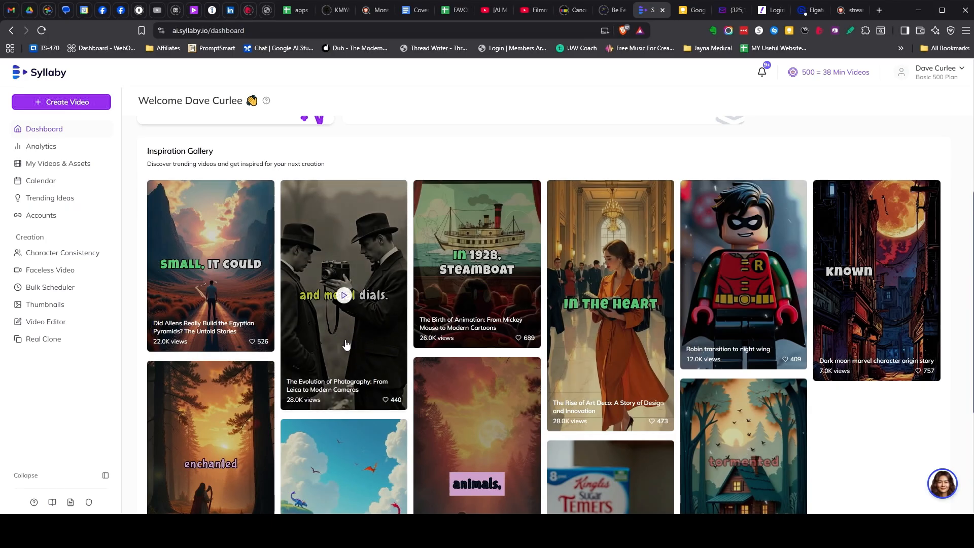
{"action": "left_click", "coordinate": [343, 296]}
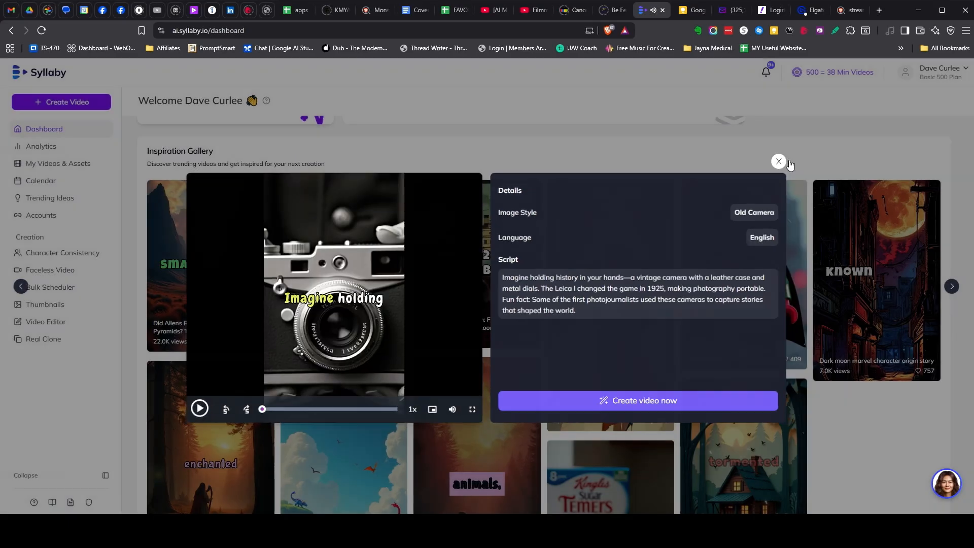
{"action": "left_click", "coordinate": [785, 159]}
Start creating a new faceless video with the Turn Text into Engaging Videos option.
{"action": "scroll", "coordinate": [388, 286], "scroll_direction": "up", "scroll_amount": 3}
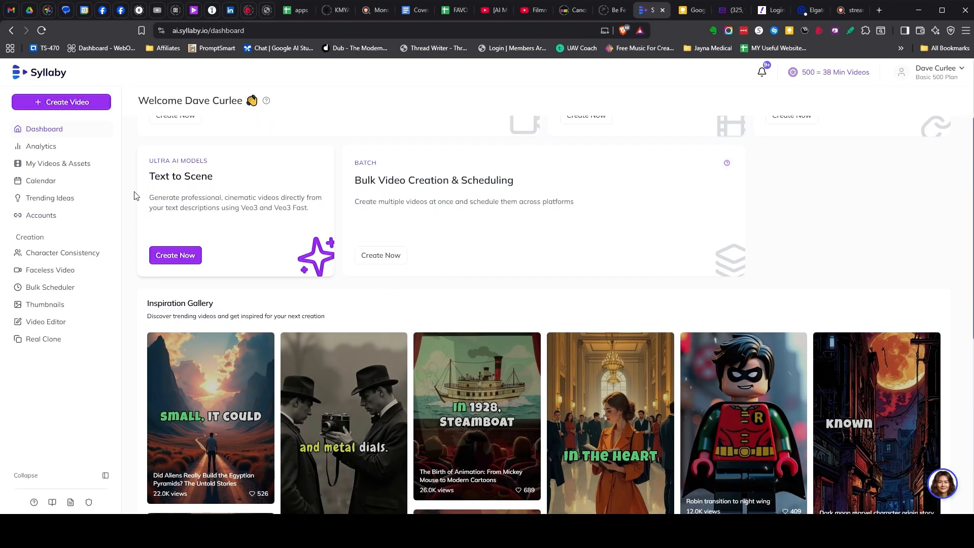
{"action": "scroll", "coordinate": [136, 196], "scroll_direction": "up", "scroll_amount": 3}
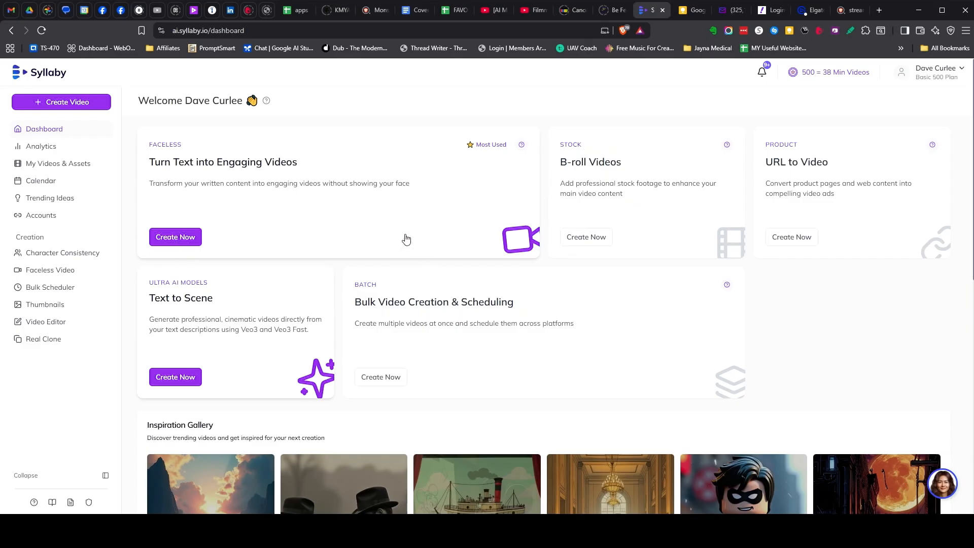
{"action": "left_click", "coordinate": [170, 241]}
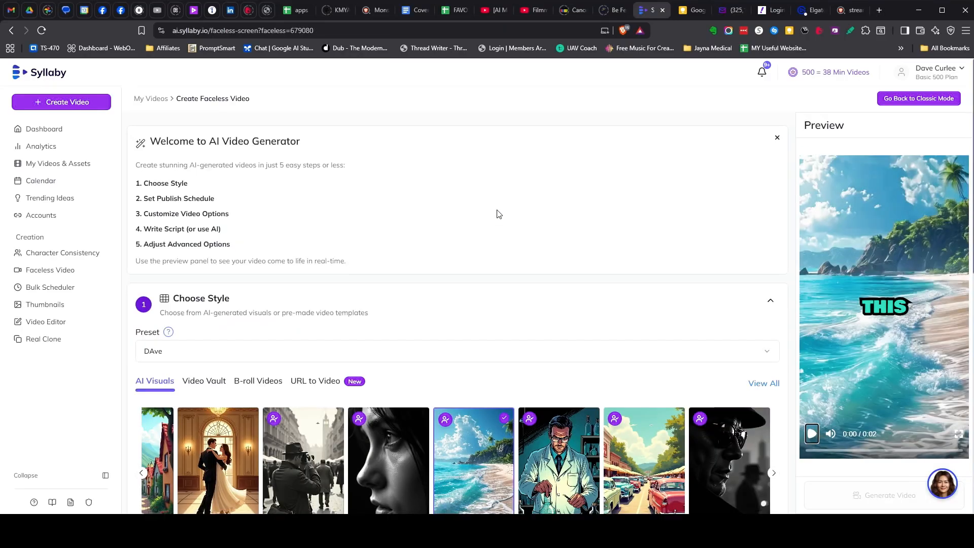
Check which saved presets are available for the video style, leaving the list without choosing another one.
{"action": "scroll", "coordinate": [491, 198], "scroll_direction": "down", "scroll_amount": 1}
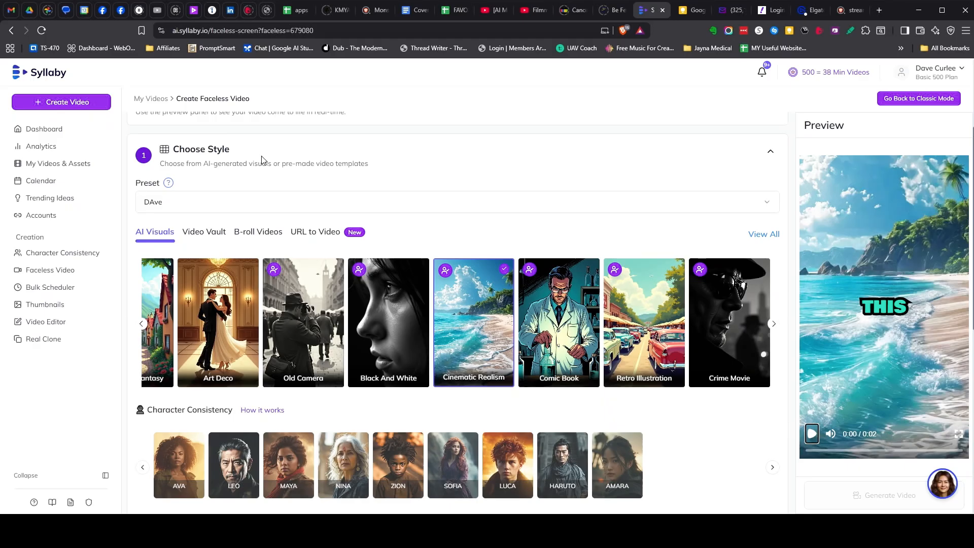
{"action": "left_click", "coordinate": [201, 207]}
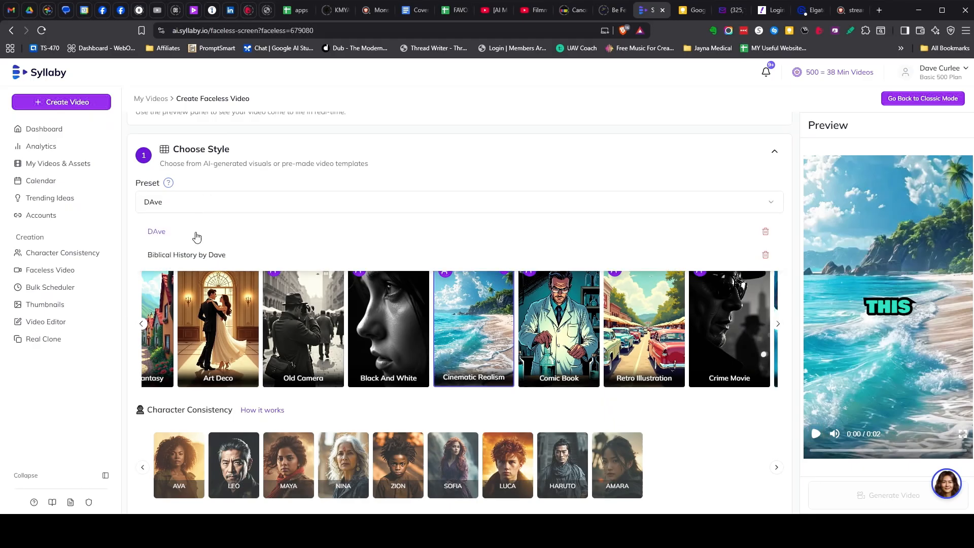
{"action": "left_click", "coordinate": [218, 188]}
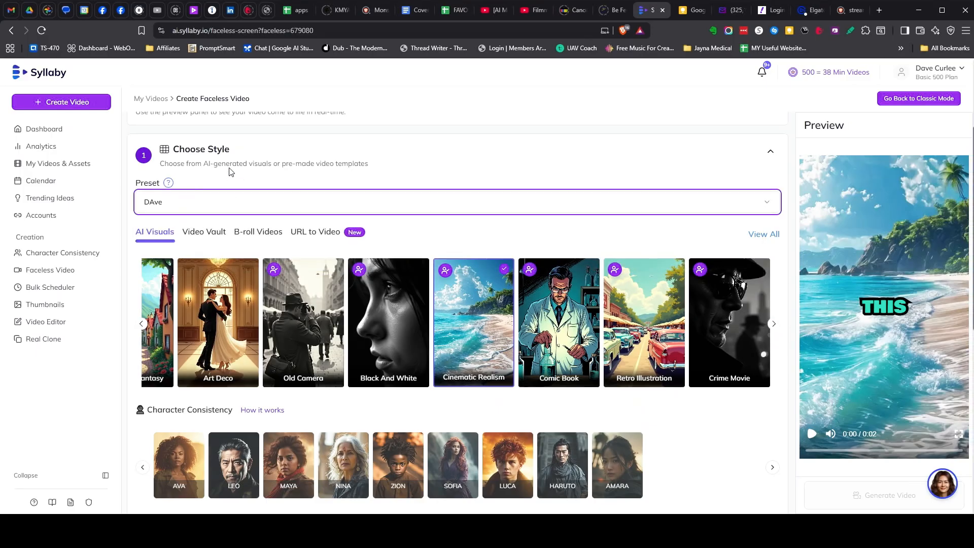
{"action": "scroll", "coordinate": [232, 173], "scroll_direction": "down", "scroll_amount": 2}
{"action": "scroll", "coordinate": [236, 183], "scroll_direction": "up", "scroll_amount": 1}
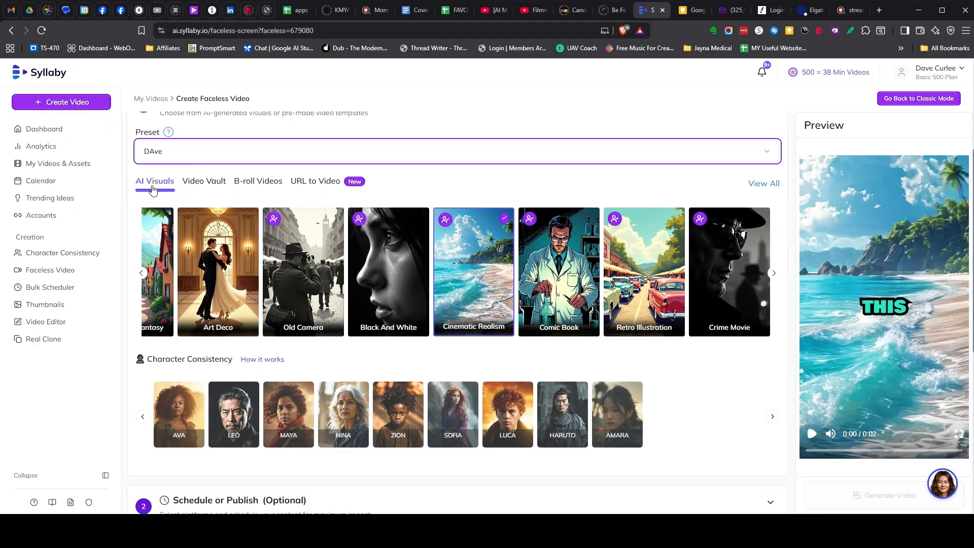
Look through the Video Vault, B-roll Videos and URL to Video sources, and return to AI Visuals.
{"action": "left_click", "coordinate": [199, 187]}
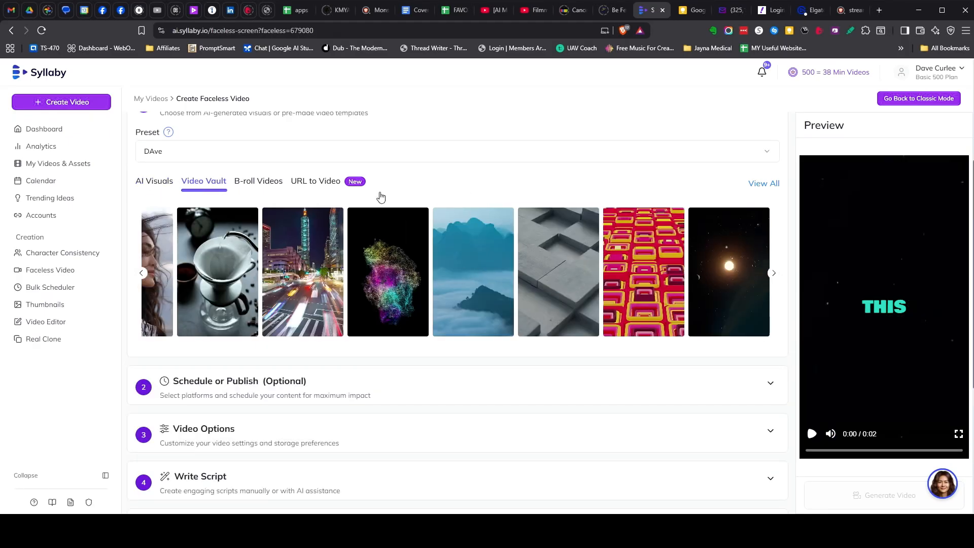
{"action": "left_click", "coordinate": [260, 187]}
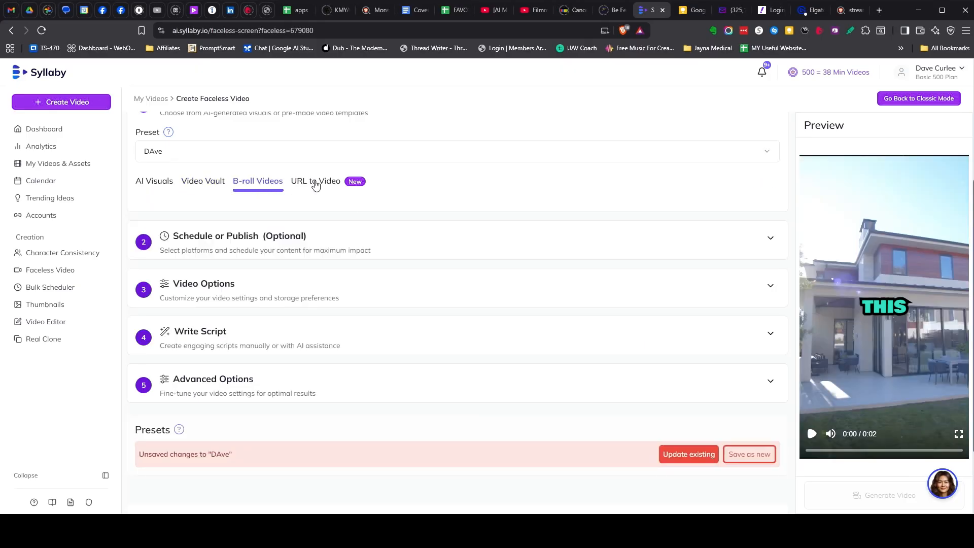
{"action": "left_click", "coordinate": [315, 183]}
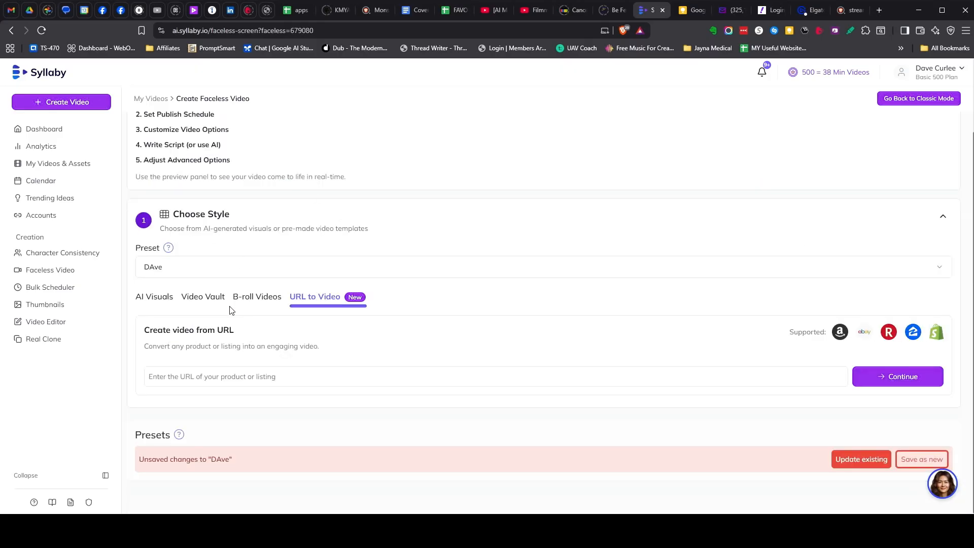
{"action": "left_click", "coordinate": [151, 299]}
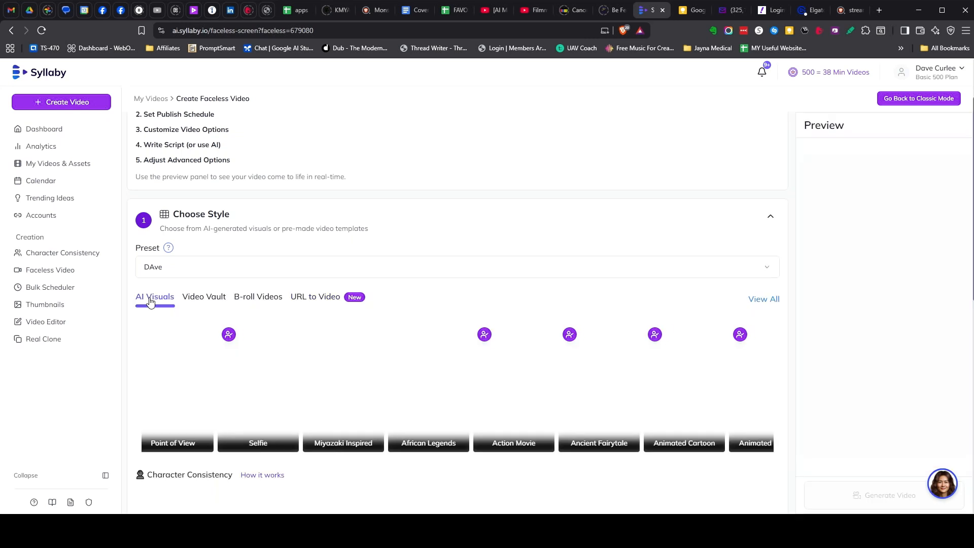
Browse the AI Visuals image styles from Point of View onward past Biblical History, and go back to the styles around Paper Cut Art.
{"action": "scroll", "coordinate": [484, 293], "scroll_direction": "down", "scroll_amount": 3}
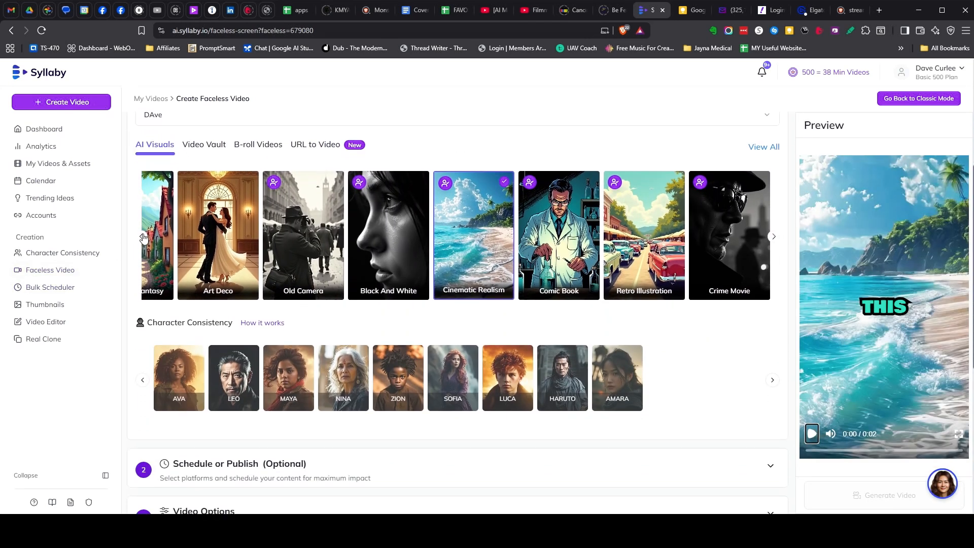
{"action": "left_click", "coordinate": [142, 236]}
{"action": "double_click", "coordinate": [142, 236]}
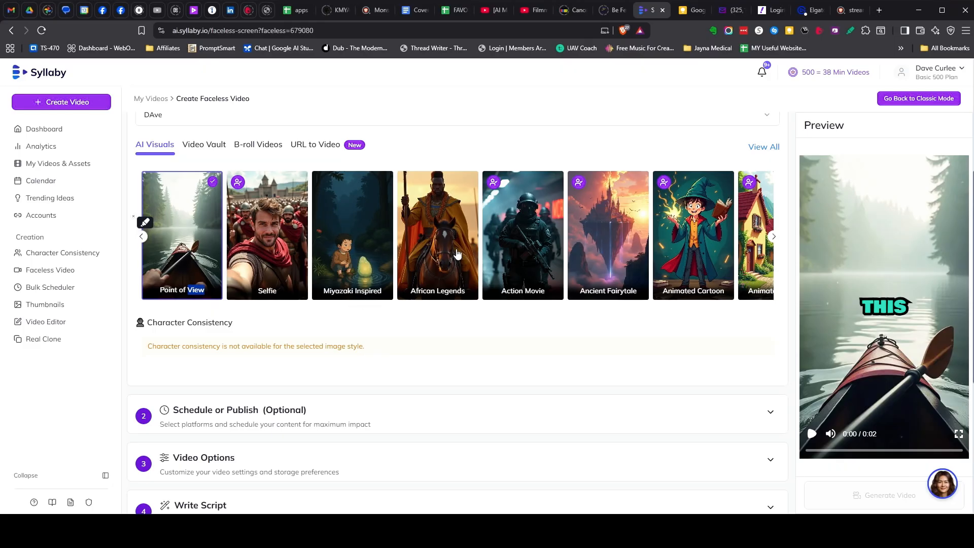
{"action": "scroll", "coordinate": [457, 252], "scroll_direction": "up", "scroll_amount": 1}
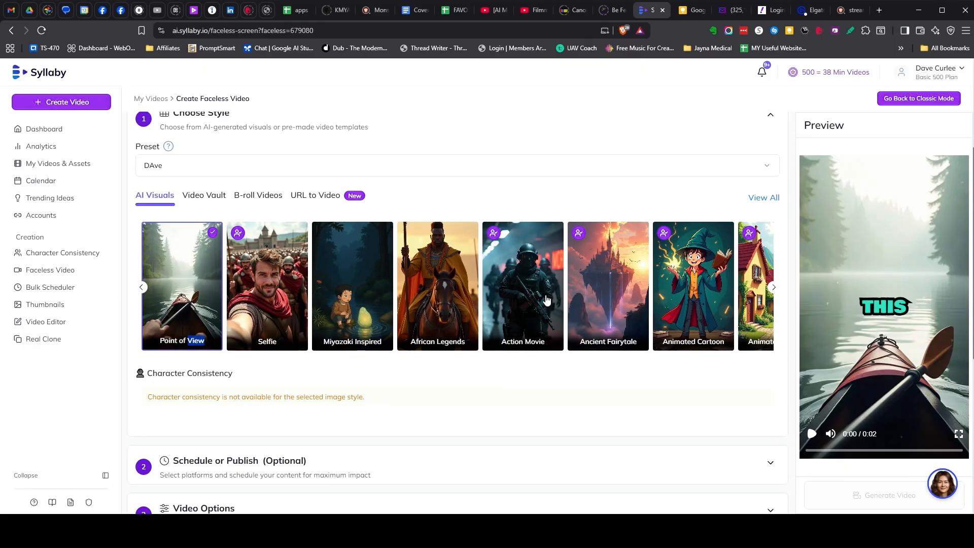
{"action": "left_click", "coordinate": [773, 291]}
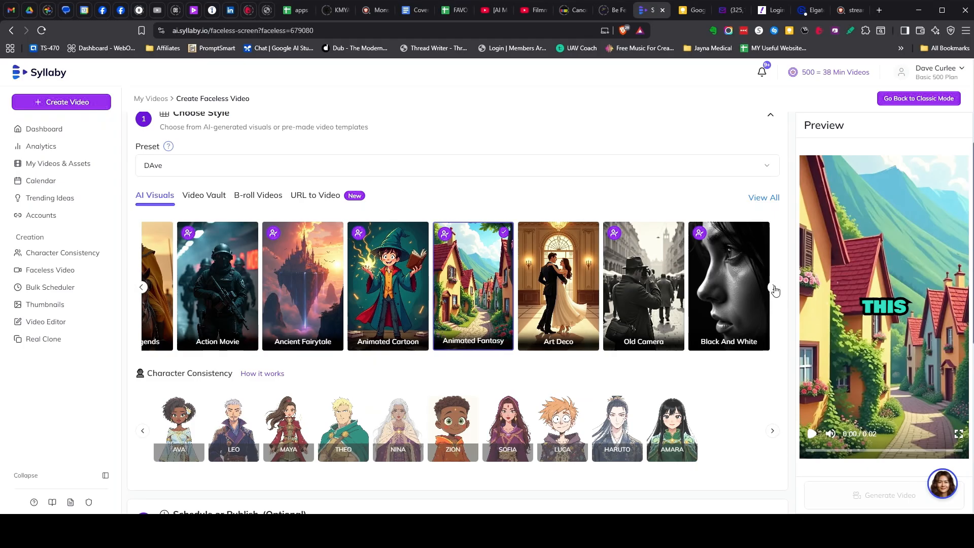
{"action": "left_click", "coordinate": [774, 290]}
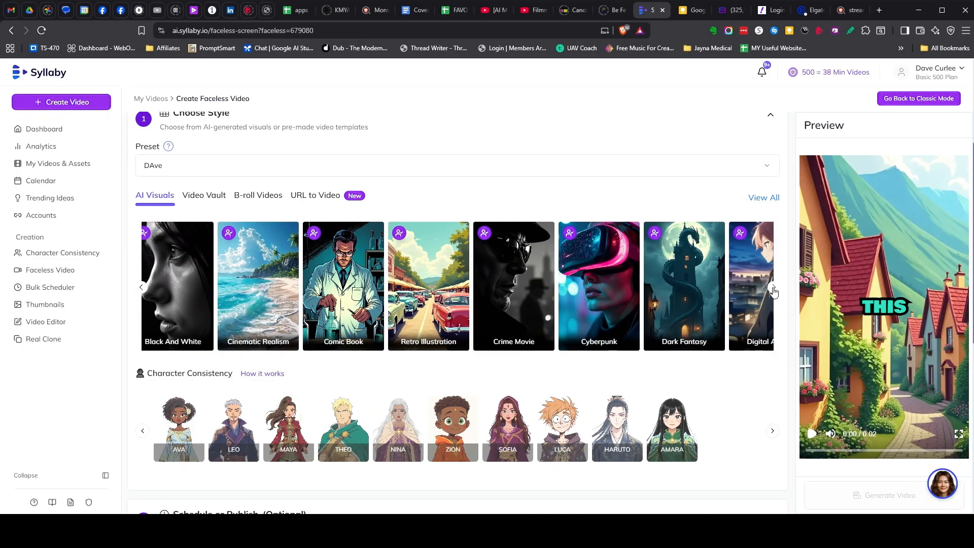
{"action": "left_click", "coordinate": [774, 290]}
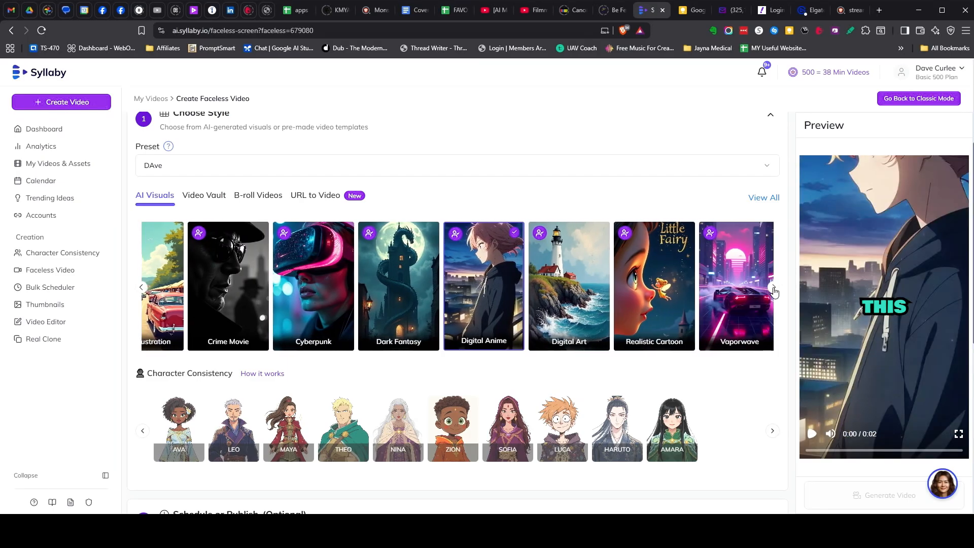
{"action": "left_click", "coordinate": [774, 290]}
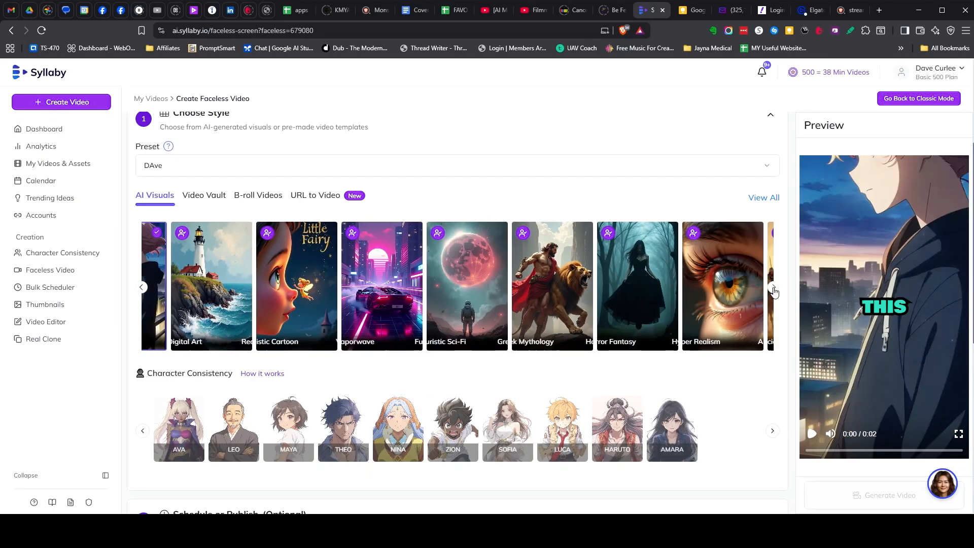
{"action": "left_click", "coordinate": [774, 291]}
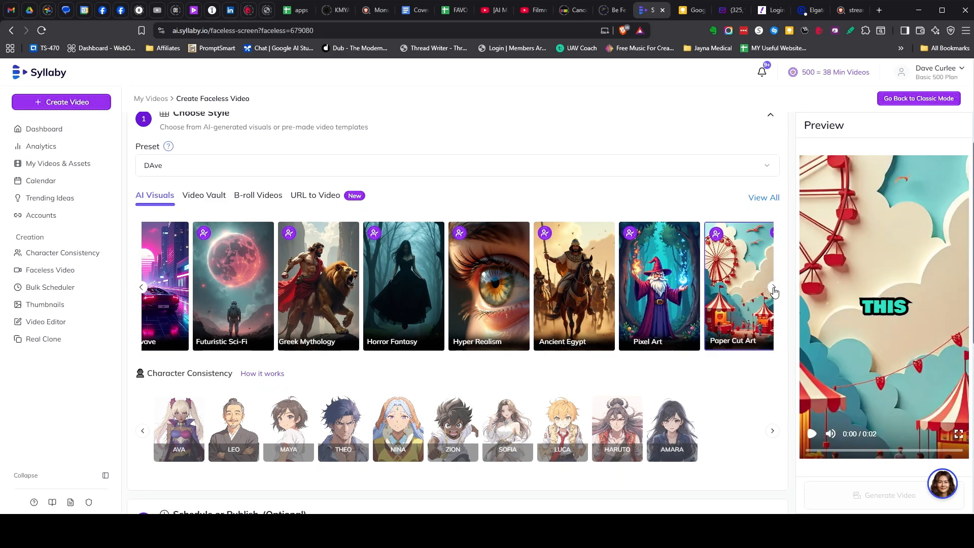
{"action": "left_click", "coordinate": [774, 290]}
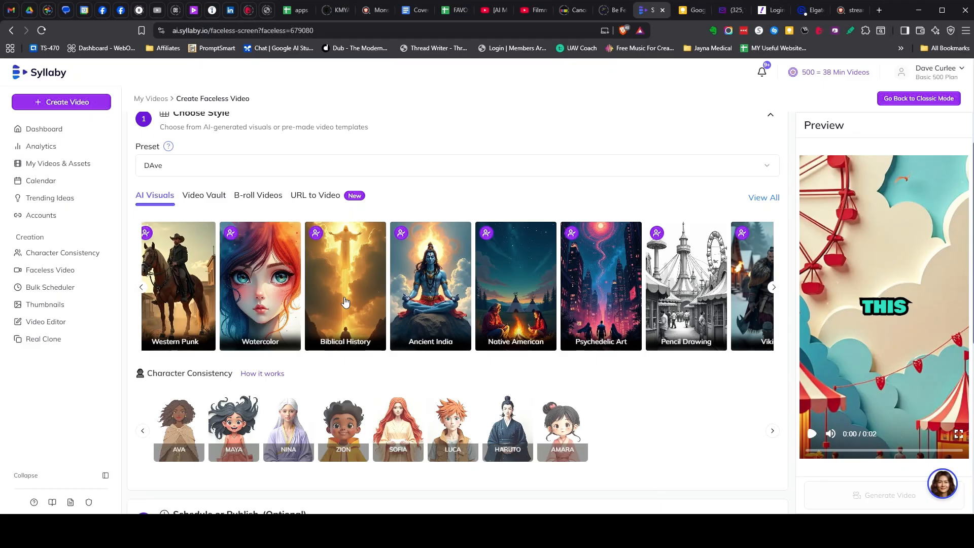
{"action": "left_click", "coordinate": [141, 290]}
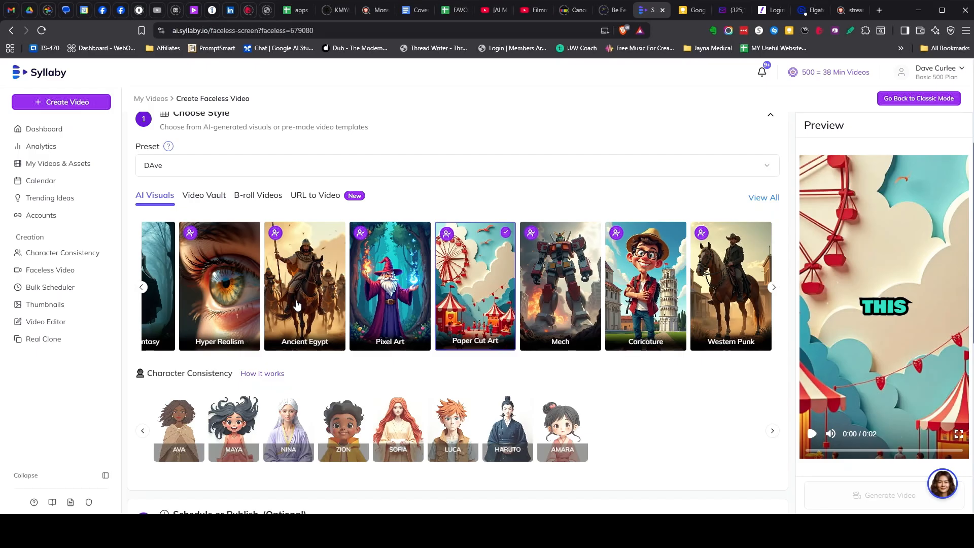
Select the Greek Mythology image style and preview the characters offered for it under Character Consistency.
{"action": "left_click", "coordinate": [142, 288]}
{"action": "left_click", "coordinate": [142, 289]}
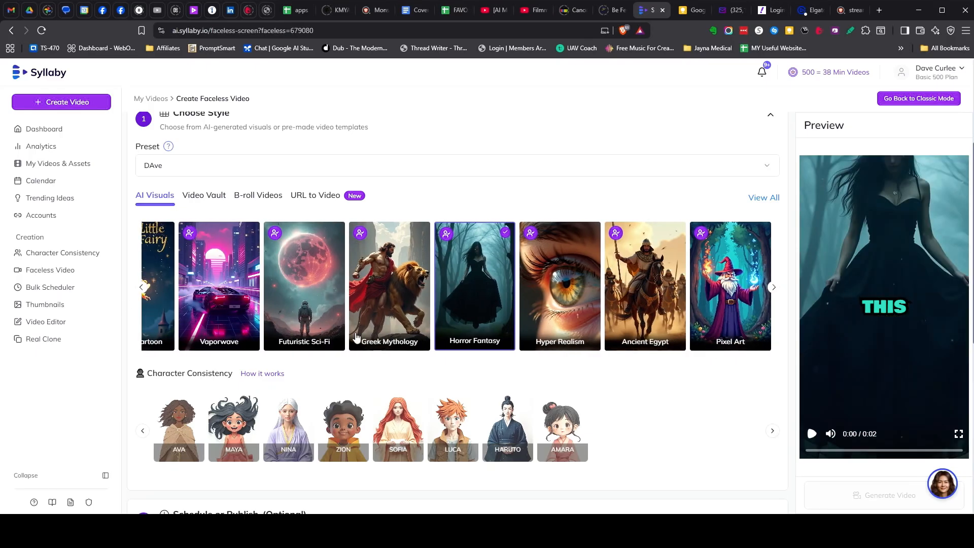
{"action": "left_click", "coordinate": [371, 300]}
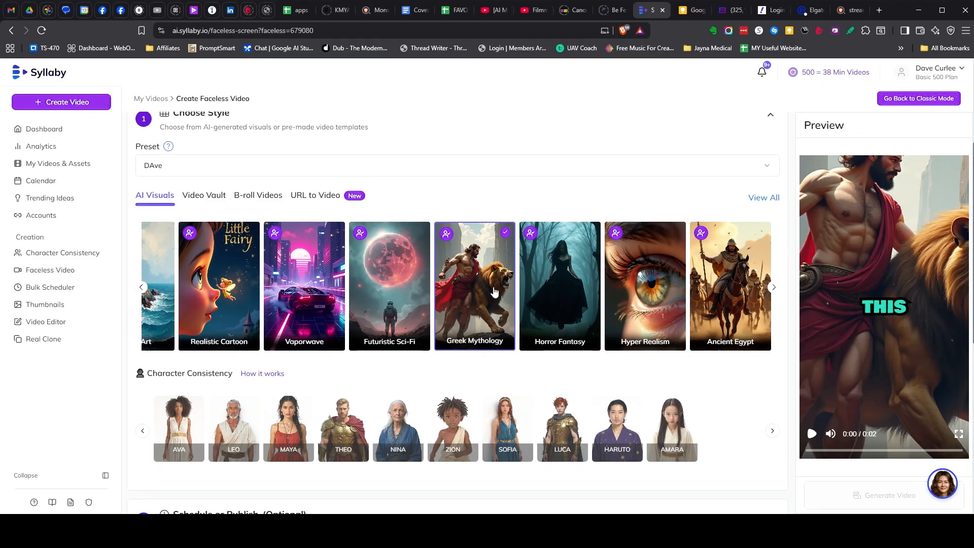
{"action": "scroll", "coordinate": [497, 292], "scroll_direction": "down", "scroll_amount": 2}
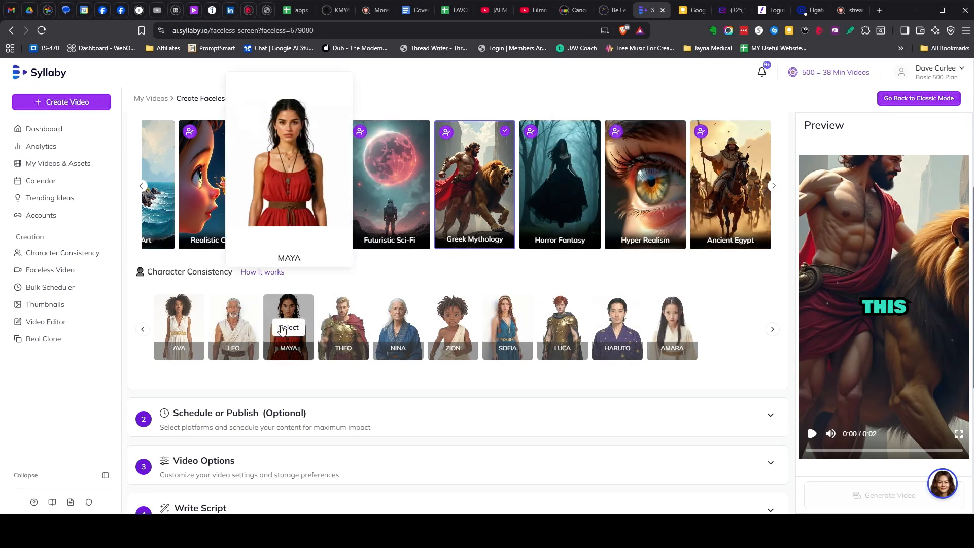
{"action": "mouse_move", "coordinate": [345, 331]}
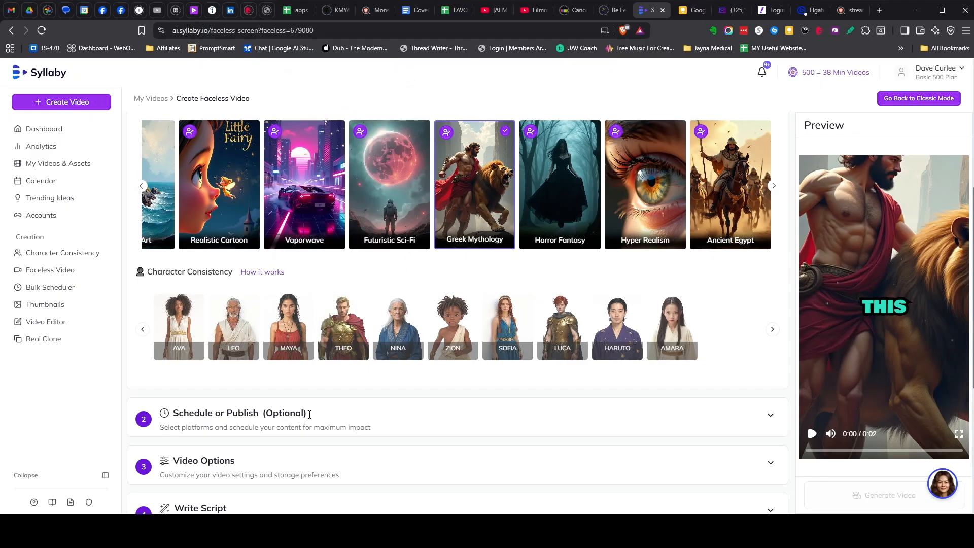
In the Schedule or Publish section, choose the YouTube channel as target platform and enable Add Call-to-Action & Links.
{"action": "left_click", "coordinate": [369, 421]}
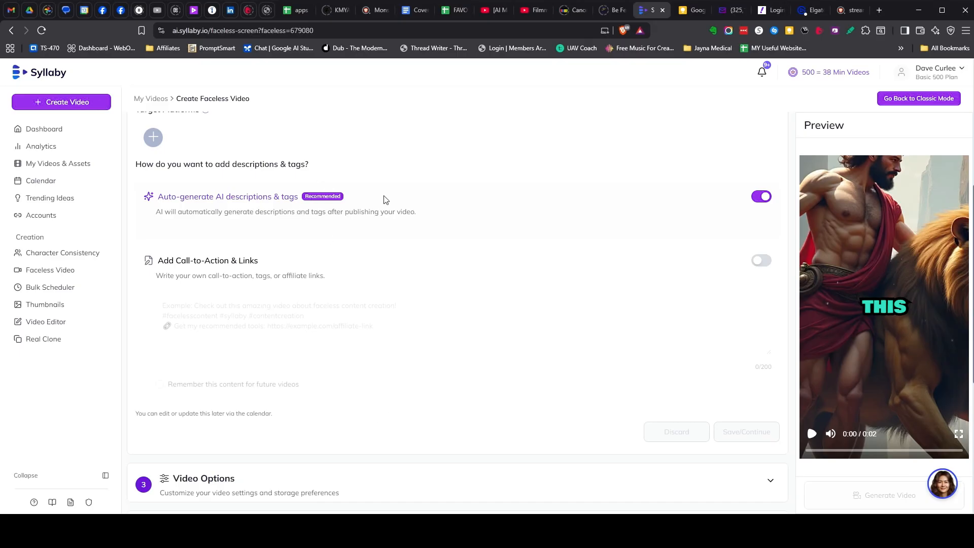
{"action": "scroll", "coordinate": [385, 199], "scroll_direction": "up", "scroll_amount": 2}
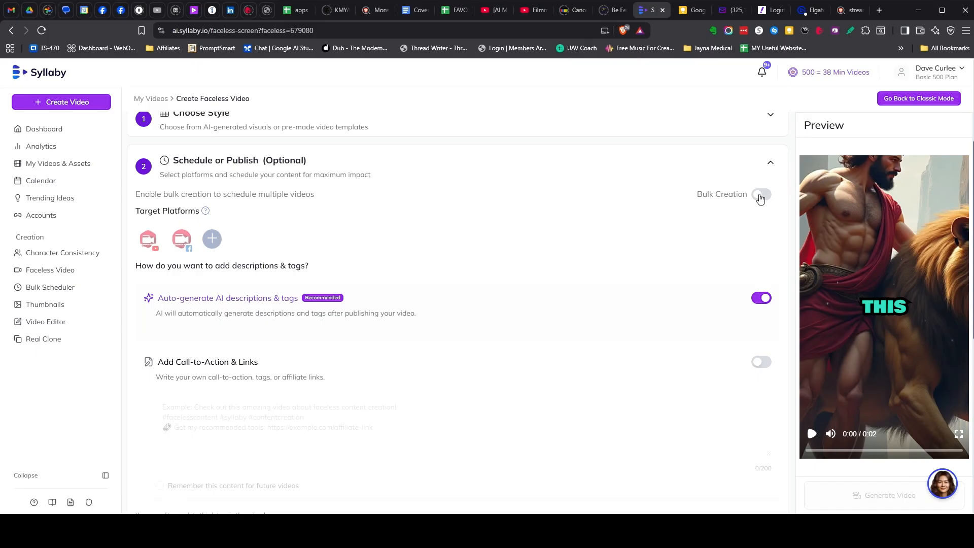
{"action": "left_click", "coordinate": [148, 239]}
{"action": "scroll", "coordinate": [410, 281], "scroll_direction": "down", "scroll_amount": 2}
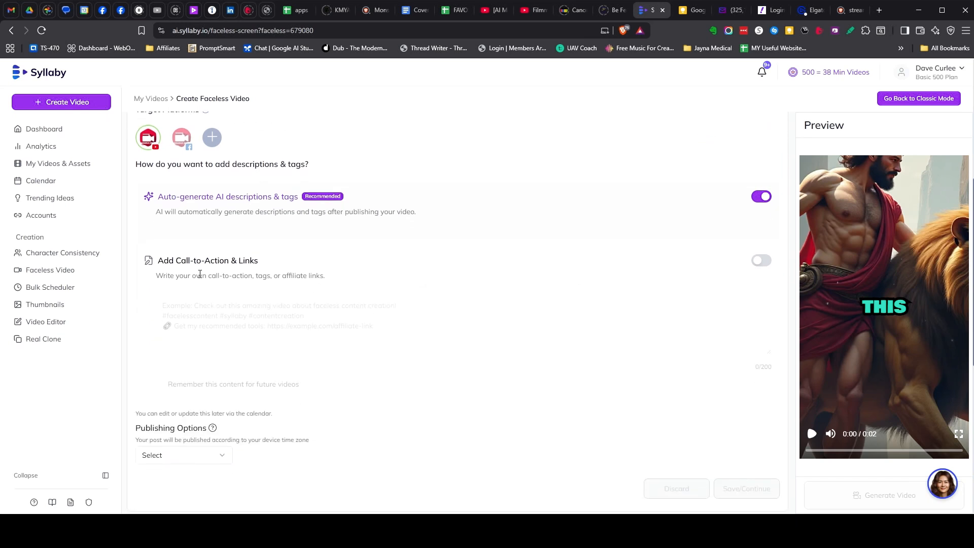
{"action": "left_click", "coordinate": [761, 260]}
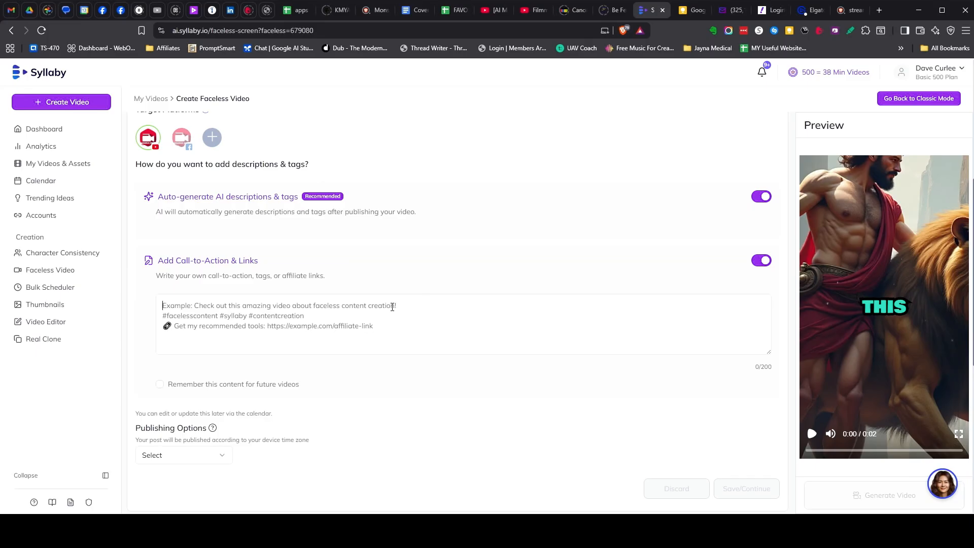
{"action": "scroll", "coordinate": [405, 324], "scroll_direction": "down", "scroll_amount": 2}
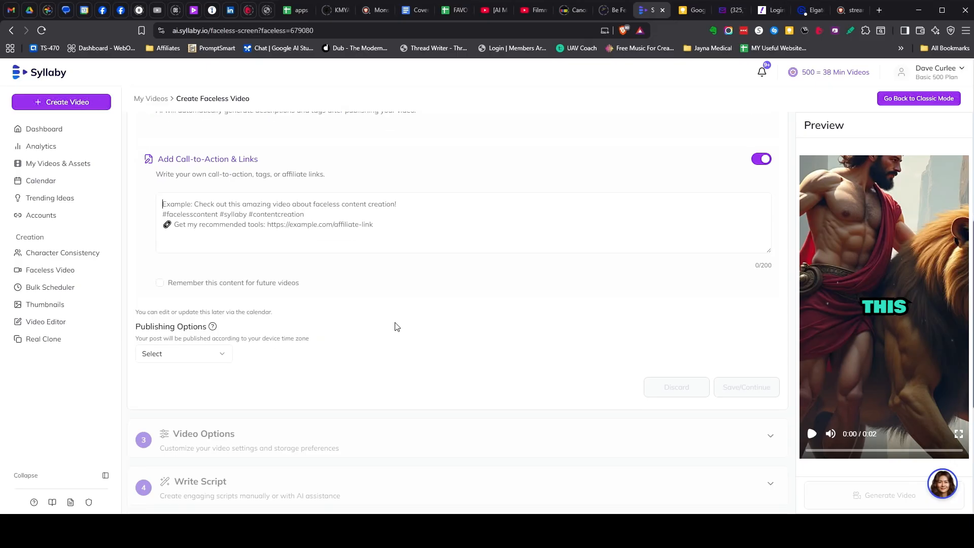
Set the publishing option to Select Date & Time and check the calendar, leaving the proposed date and time as they are.
{"action": "left_click", "coordinate": [183, 354]}
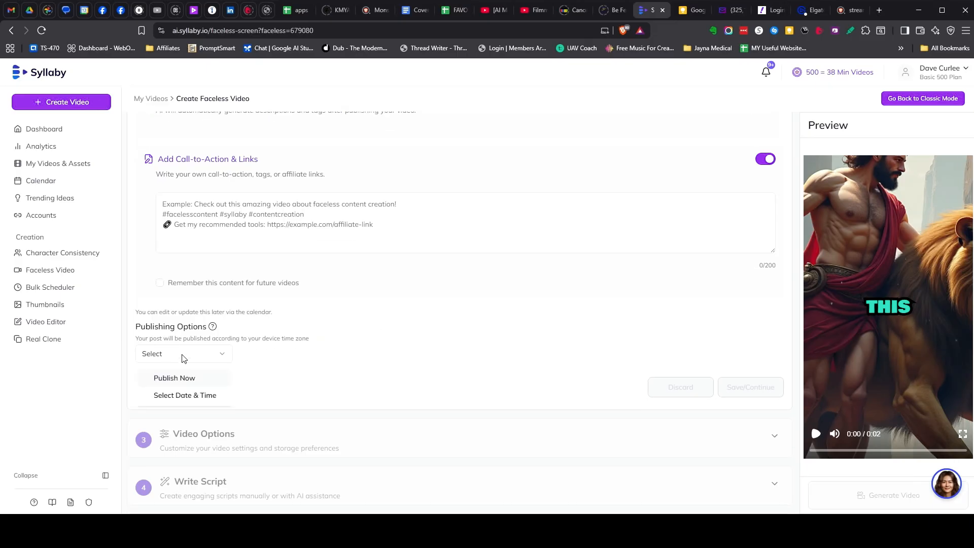
{"action": "left_click", "coordinate": [186, 397]}
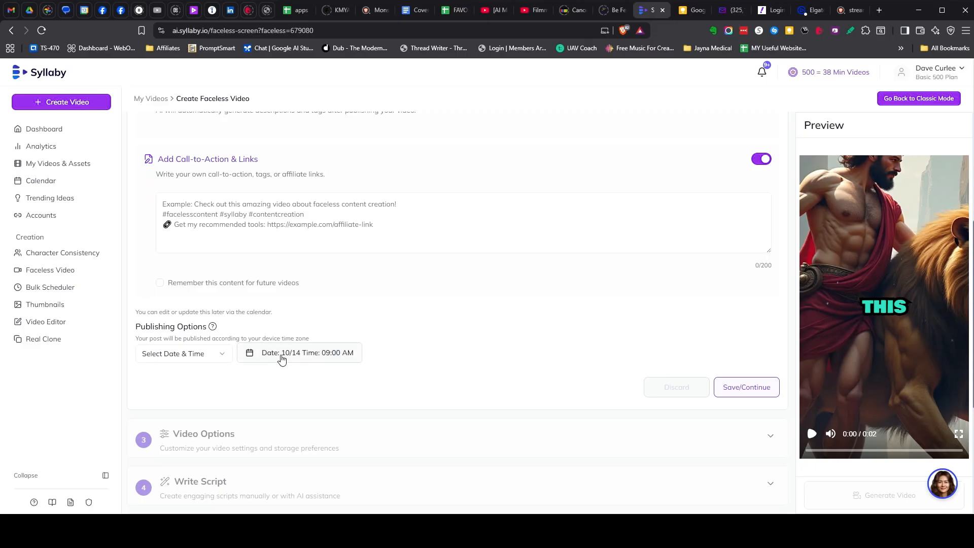
{"action": "left_click", "coordinate": [282, 355]}
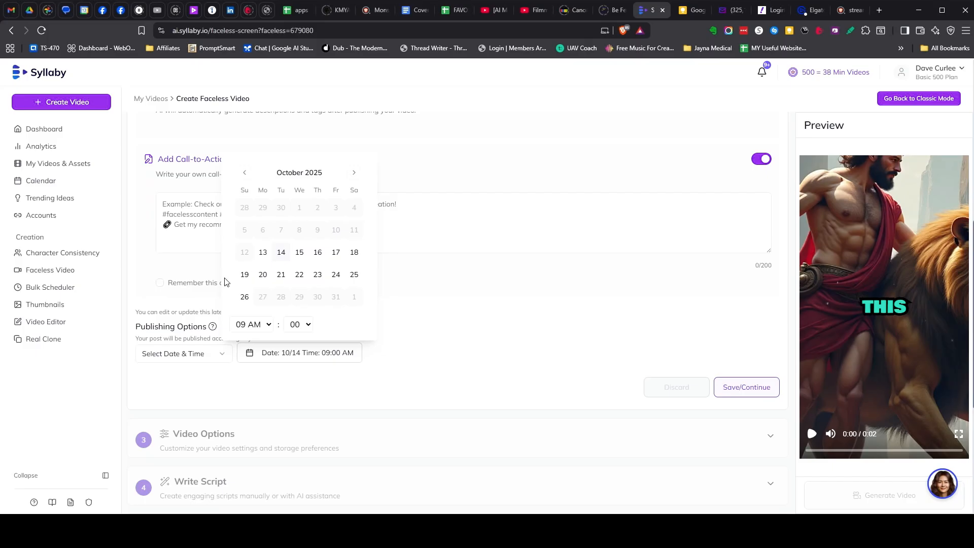
{"action": "scroll", "coordinate": [304, 268], "scroll_direction": "down", "scroll_amount": 1}
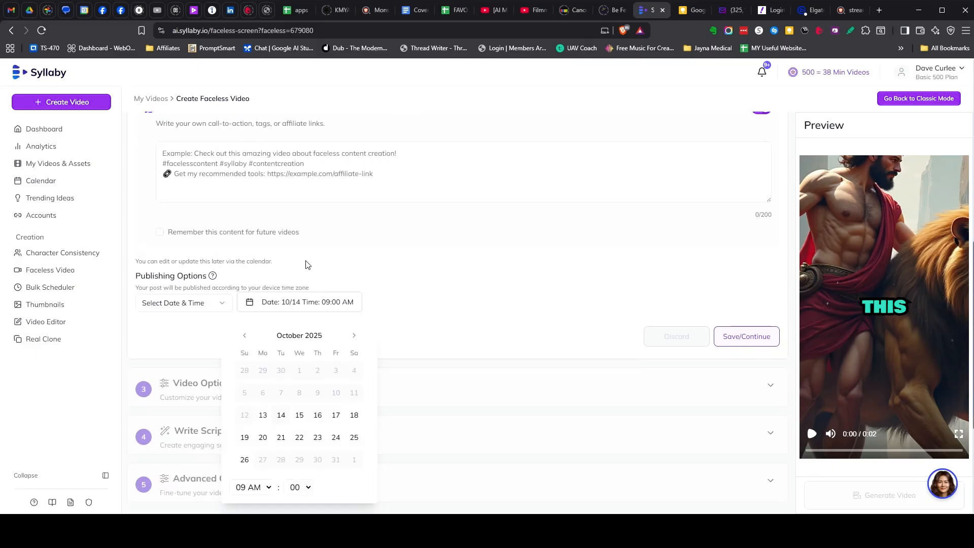
{"action": "left_click", "coordinate": [430, 316]}
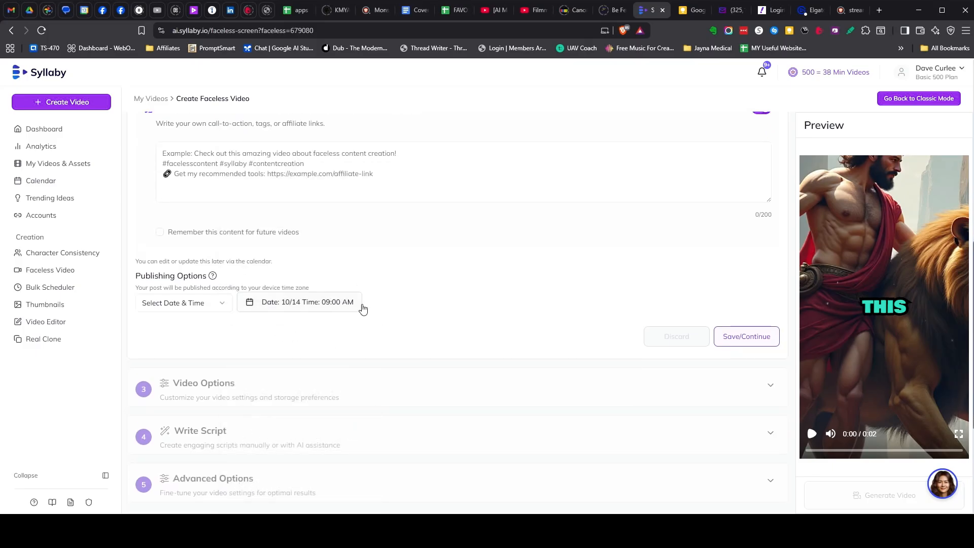
Turn off Add Call-to-Action & Links, deselect the YouTube target platform, and collapse the Schedule or Publish section.
{"action": "scroll", "coordinate": [388, 300], "scroll_direction": "up", "scroll_amount": 2}
{"action": "scroll", "coordinate": [203, 244], "scroll_direction": "up", "scroll_amount": 1}
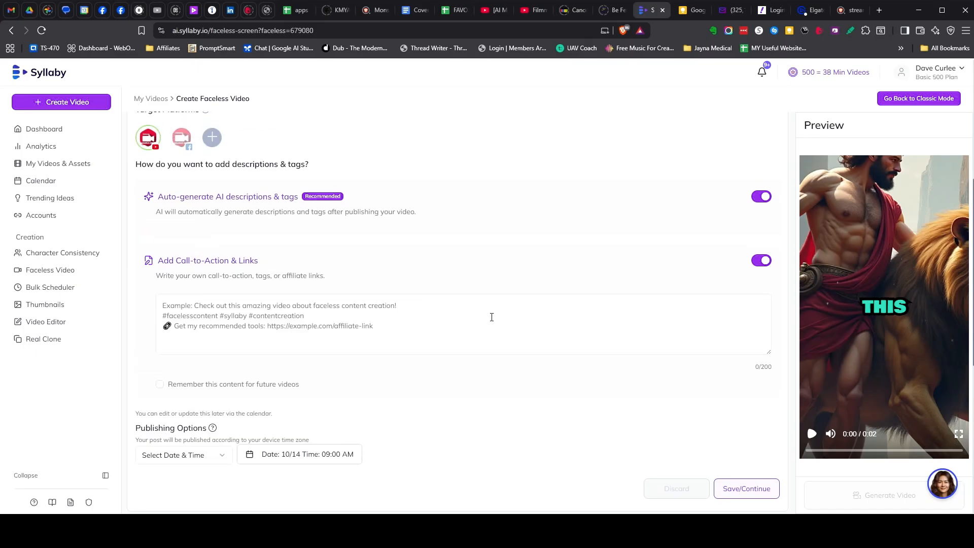
{"action": "left_click", "coordinate": [761, 260]}
{"action": "scroll", "coordinate": [395, 254], "scroll_direction": "up", "scroll_amount": 3}
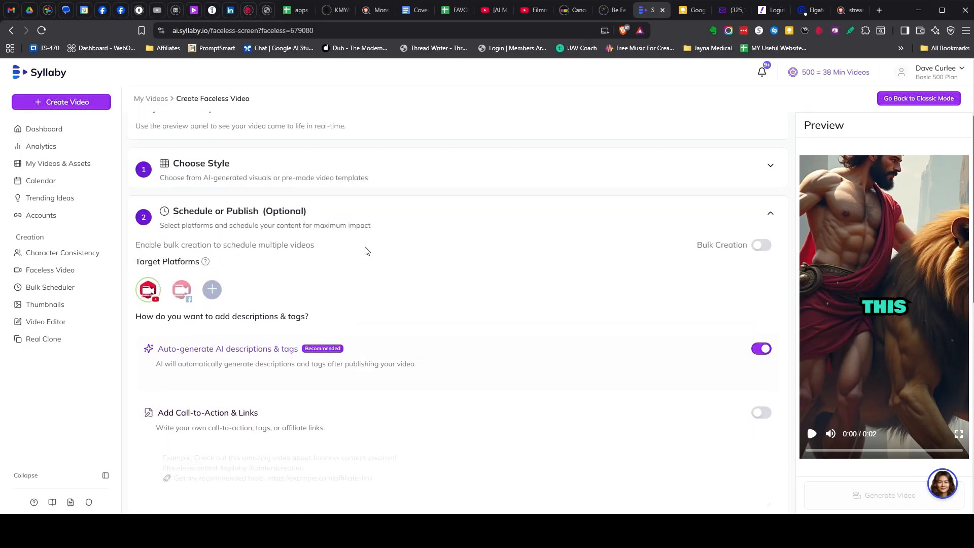
{"action": "left_click", "coordinate": [152, 297]}
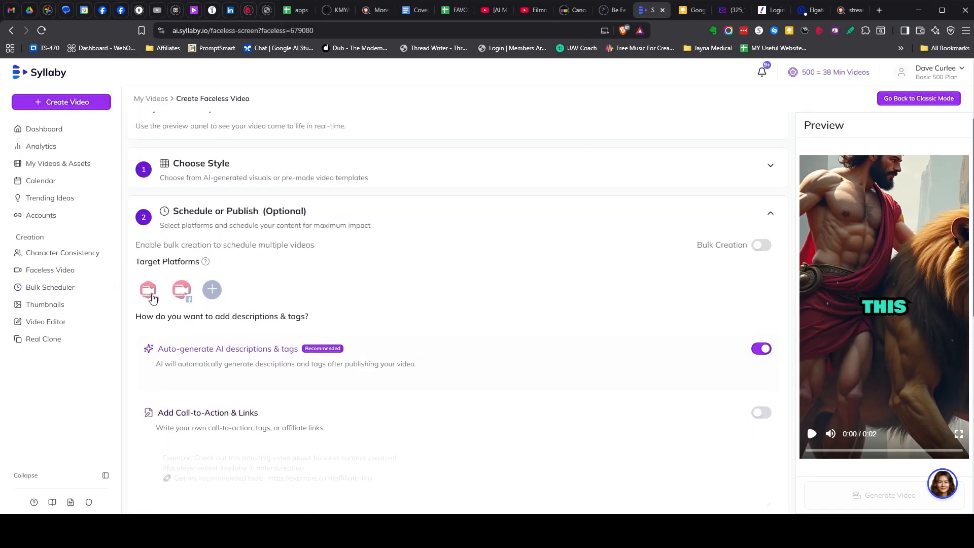
{"action": "left_click", "coordinate": [216, 212]}
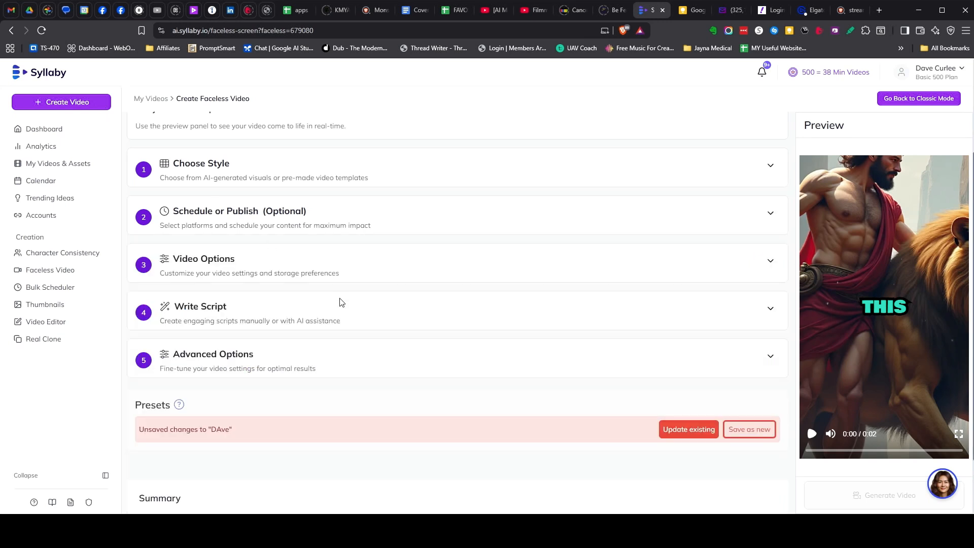
Look through the storage folder, audio language and voice actor choices in Video Options without changing any of them.
{"action": "left_click", "coordinate": [394, 265]}
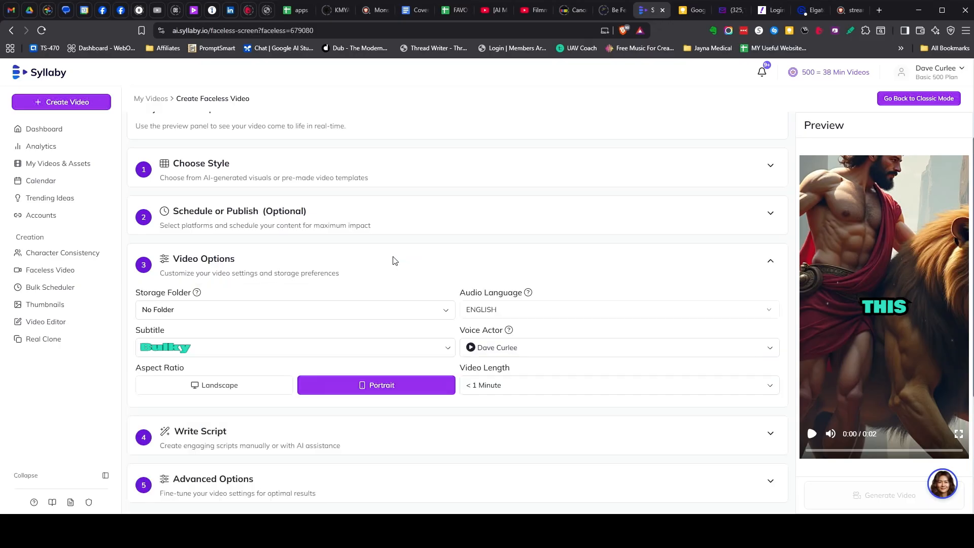
{"action": "left_click", "coordinate": [243, 208]}
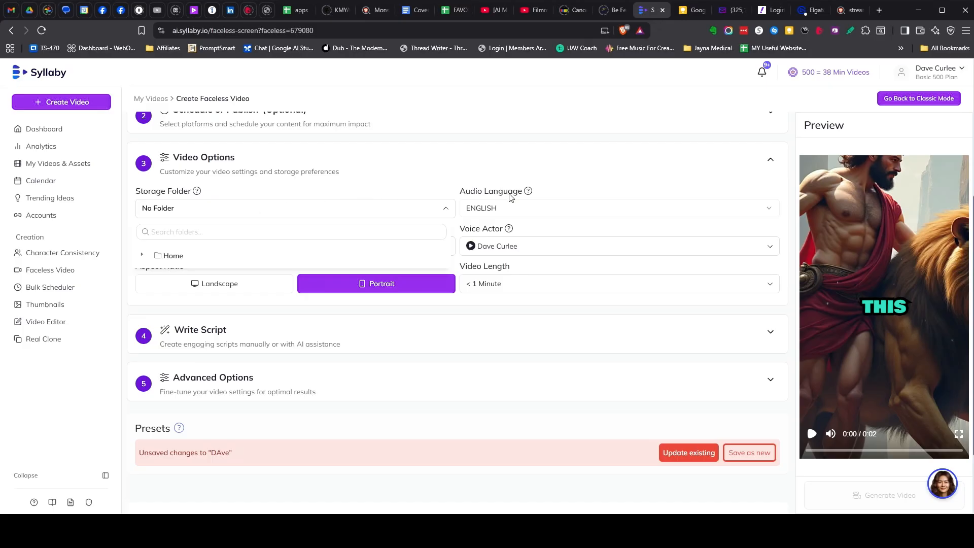
{"action": "left_click", "coordinate": [510, 209]}
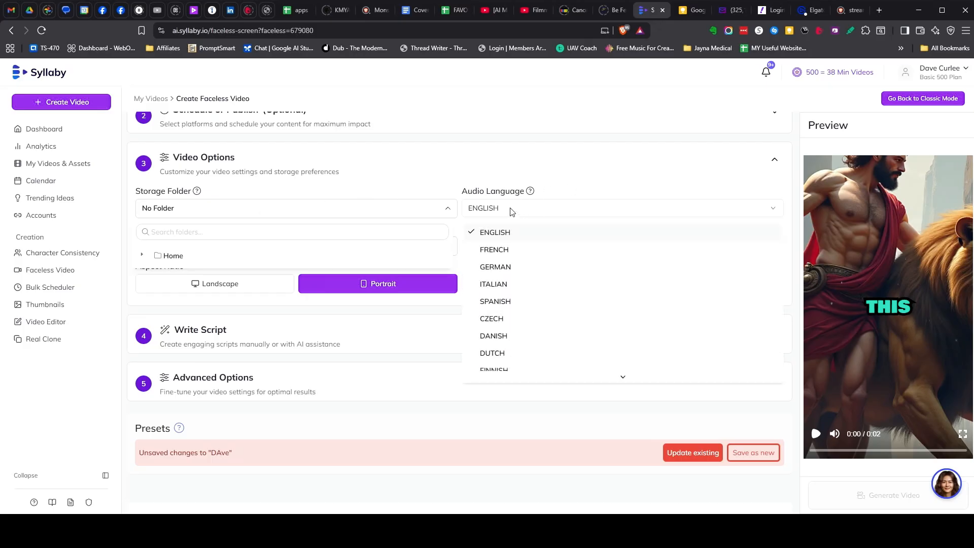
{"action": "left_click", "coordinate": [562, 188]}
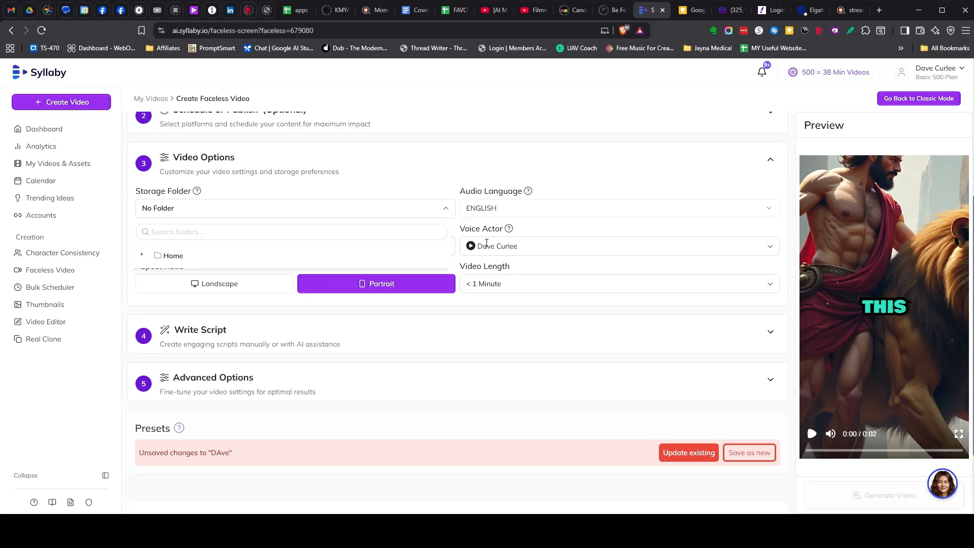
{"action": "left_click", "coordinate": [528, 250]}
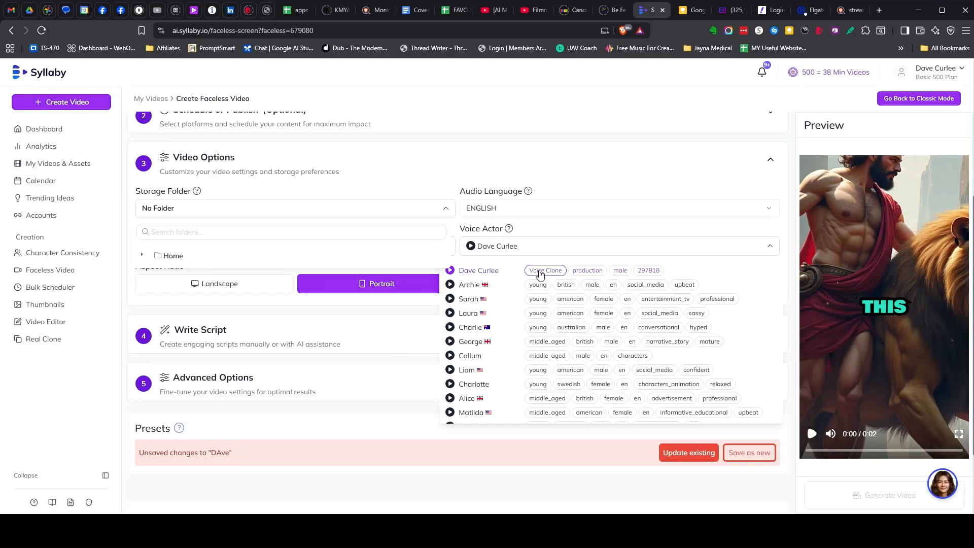
{"action": "left_click", "coordinate": [550, 189]}
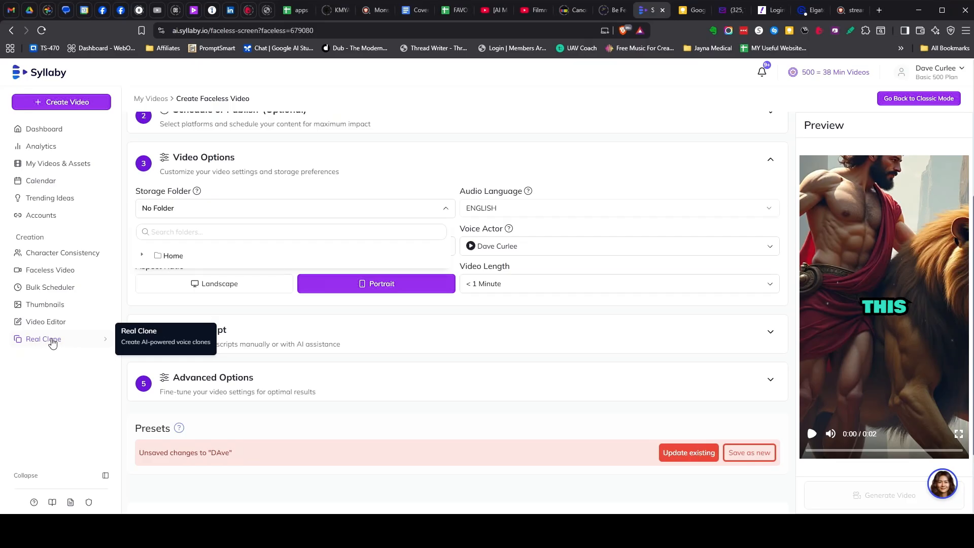
Open Real Clone, listen briefly to each of the three samples of the saved voice clone, and close the player.
{"action": "left_click", "coordinate": [53, 343]}
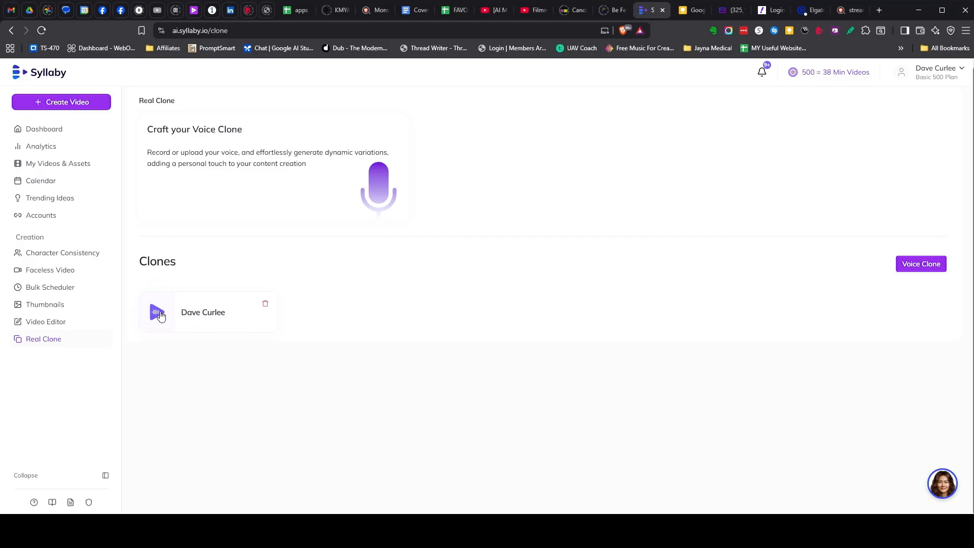
{"action": "left_click", "coordinate": [157, 313]}
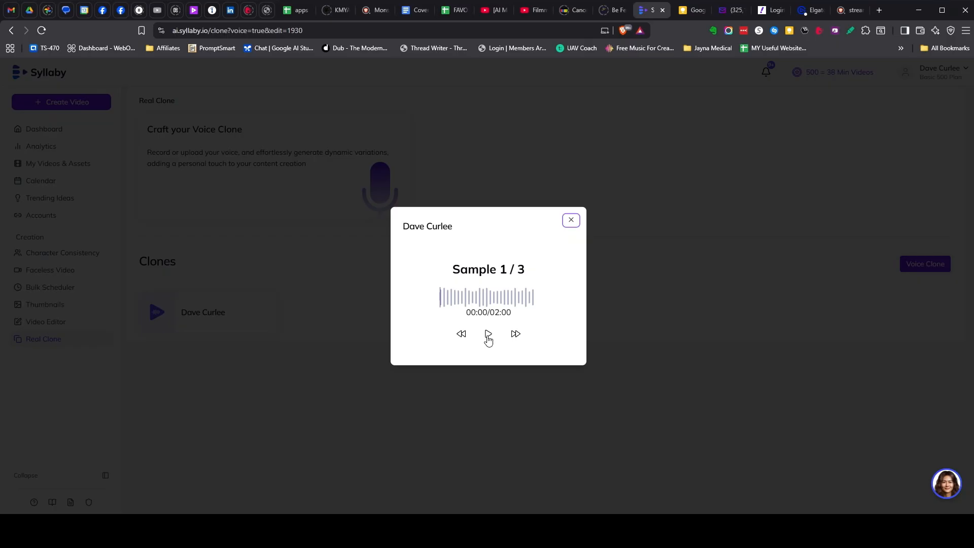
{"action": "left_click", "coordinate": [488, 335]}
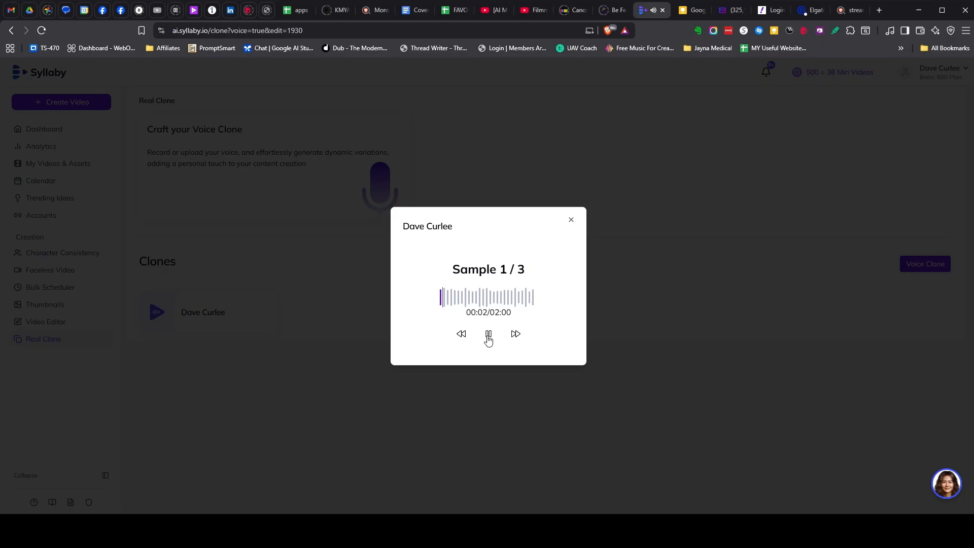
{"action": "left_click", "coordinate": [487, 336]}
{"action": "left_click", "coordinate": [515, 335]}
{"action": "left_click", "coordinate": [487, 336]}
{"action": "left_click", "coordinate": [487, 336]}
{"action": "left_click", "coordinate": [515, 334]}
{"action": "left_click", "coordinate": [488, 336]}
{"action": "left_click", "coordinate": [488, 335]}
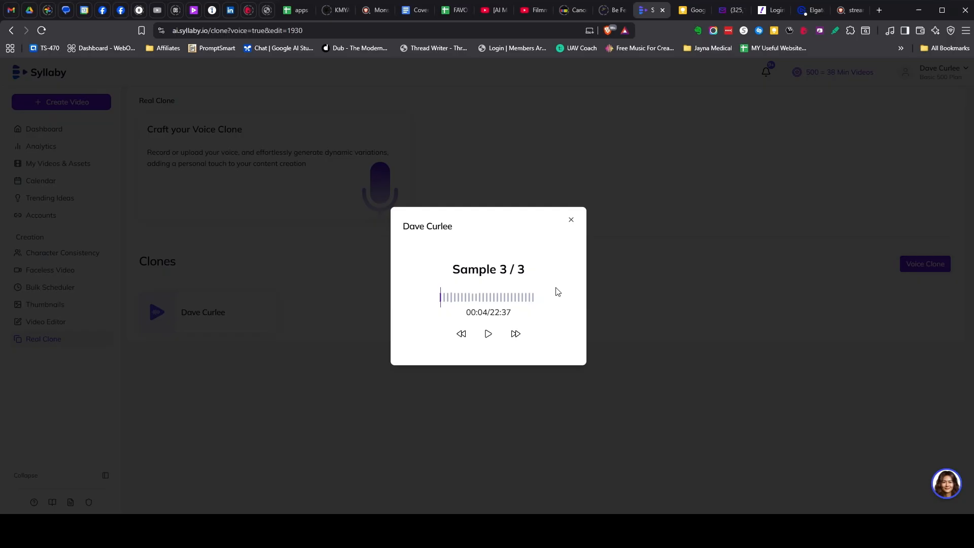
{"action": "left_click", "coordinate": [571, 220]}
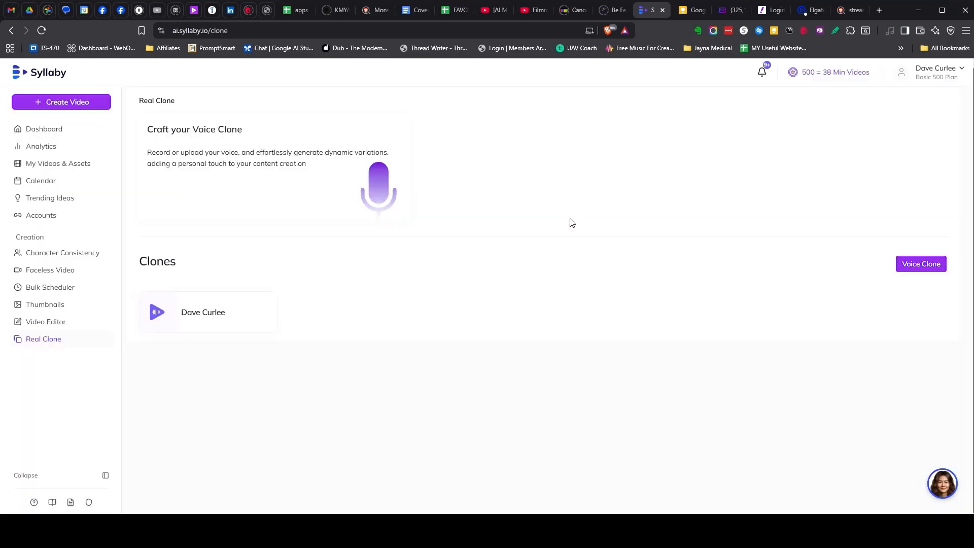
Return to faceless video creation and choose the Greek Mythology style from the AI Visuals.
{"action": "left_click", "coordinate": [155, 316]}
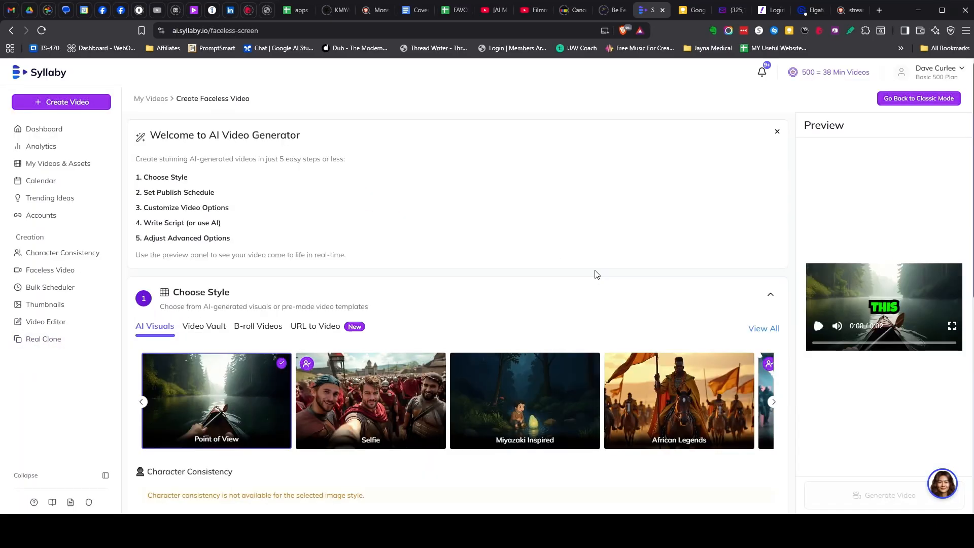
{"action": "scroll", "coordinate": [523, 350], "scroll_direction": "down", "scroll_amount": 2}
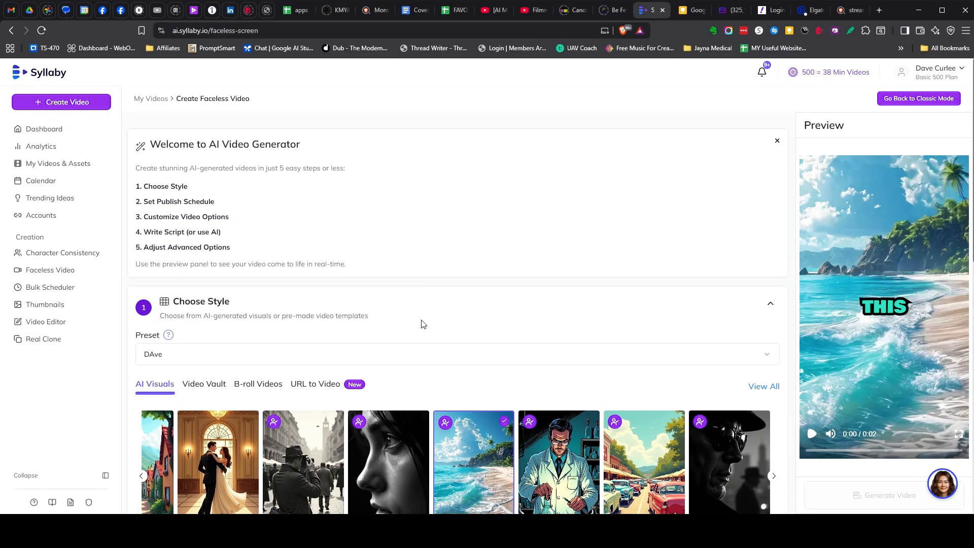
{"action": "scroll", "coordinate": [506, 358], "scroll_direction": "down", "scroll_amount": 3}
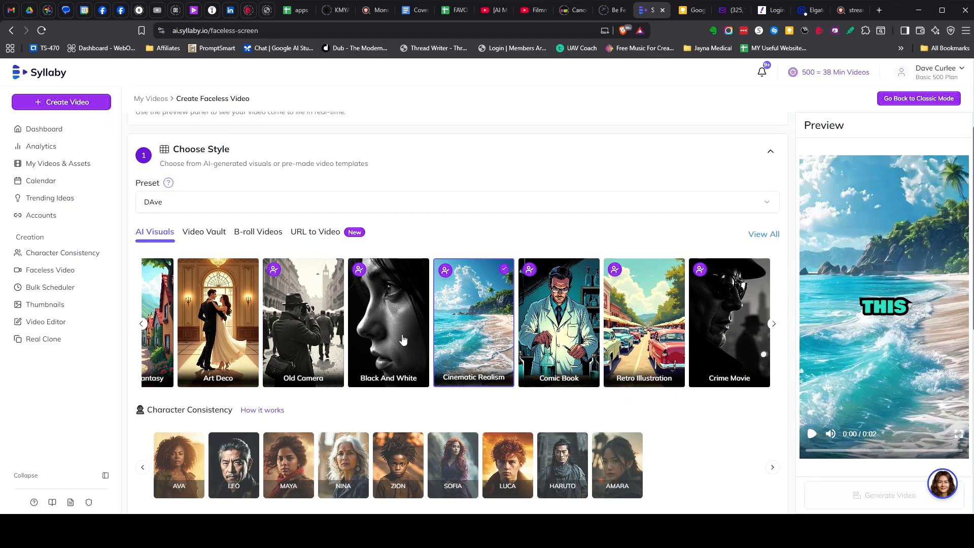
{"action": "left_click", "coordinate": [774, 323]}
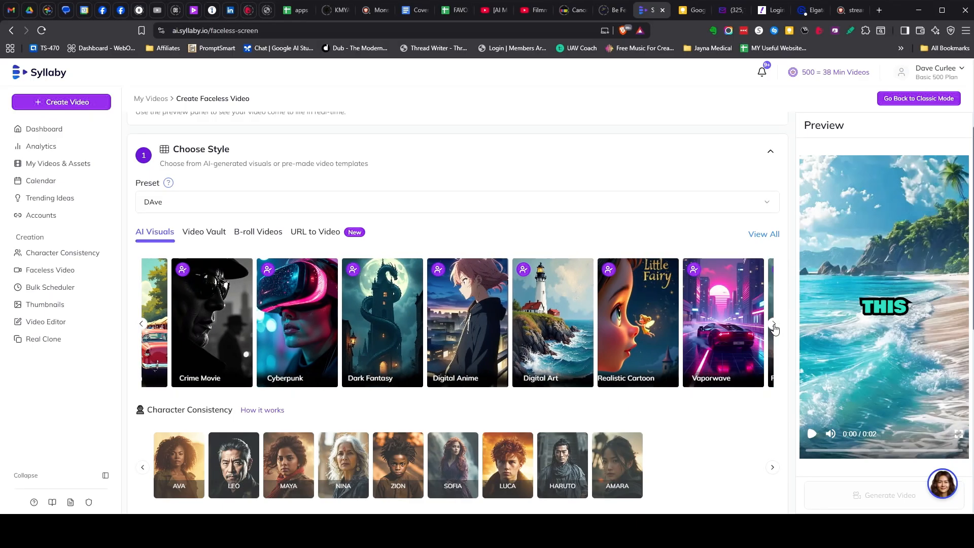
{"action": "left_click", "coordinate": [774, 325]}
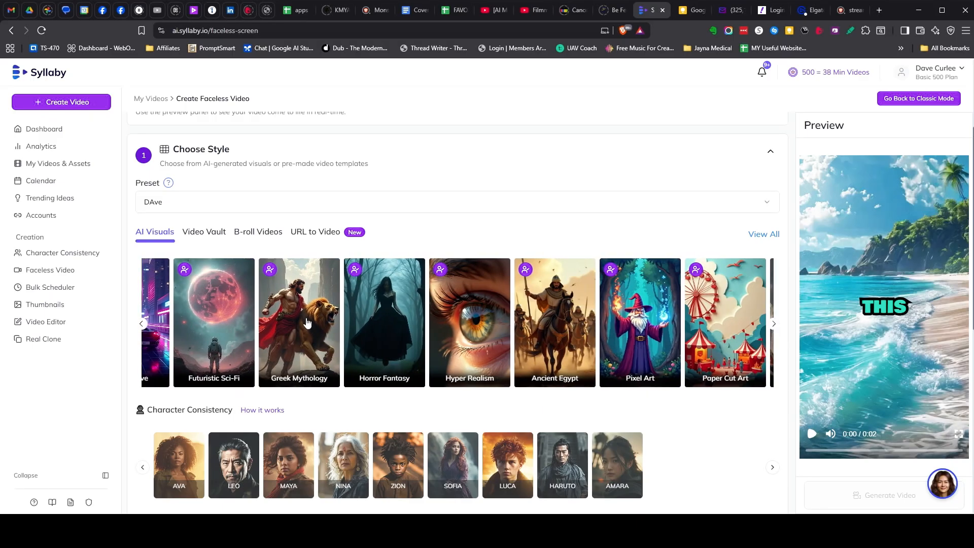
{"action": "left_click", "coordinate": [312, 324]}
{"action": "scroll", "coordinate": [619, 371], "scroll_direction": "down", "scroll_amount": 5}
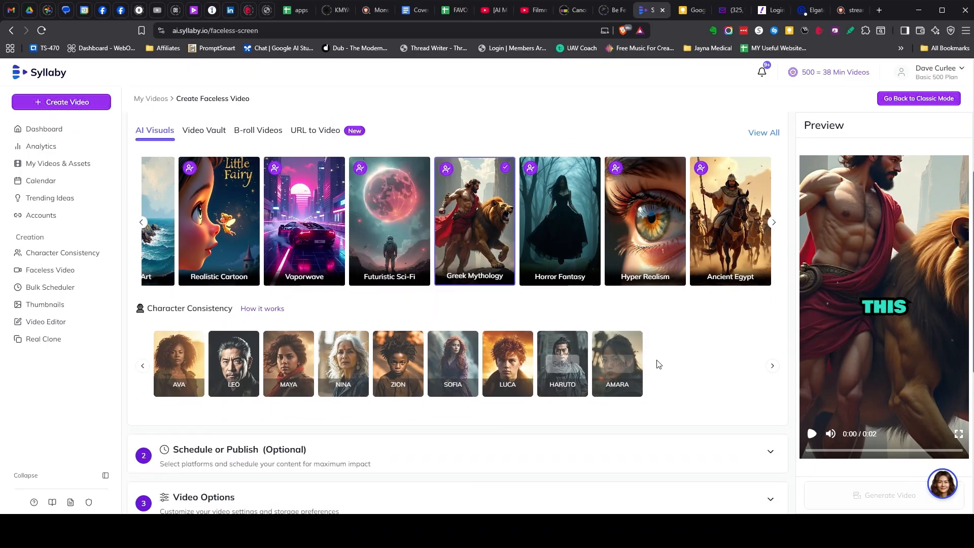
Listen to samples of stock voices such as Sarah, Charlie and George in Video Options, and pick the cloned voice as voice actor.
{"action": "left_click", "coordinate": [663, 345]}
{"action": "left_click", "coordinate": [293, 260]}
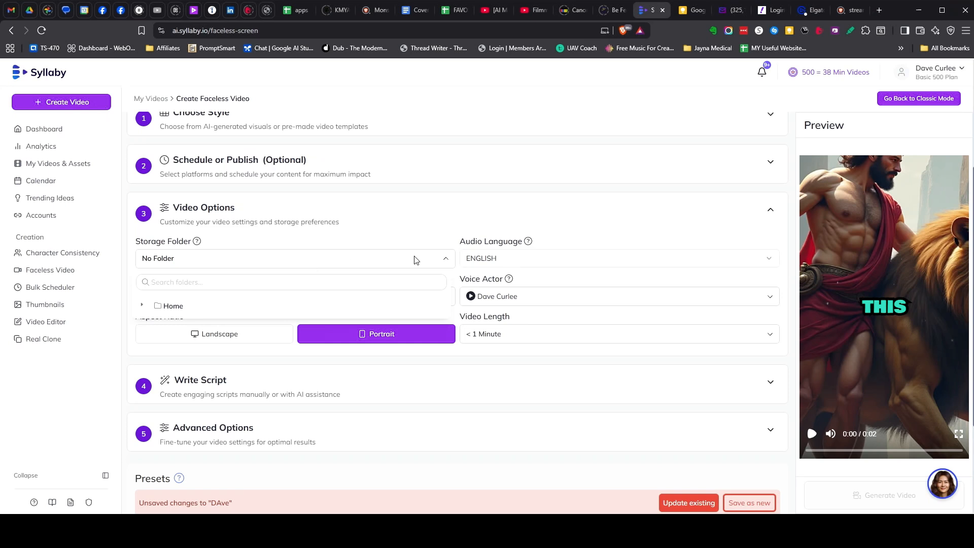
{"action": "left_click", "coordinate": [532, 298]}
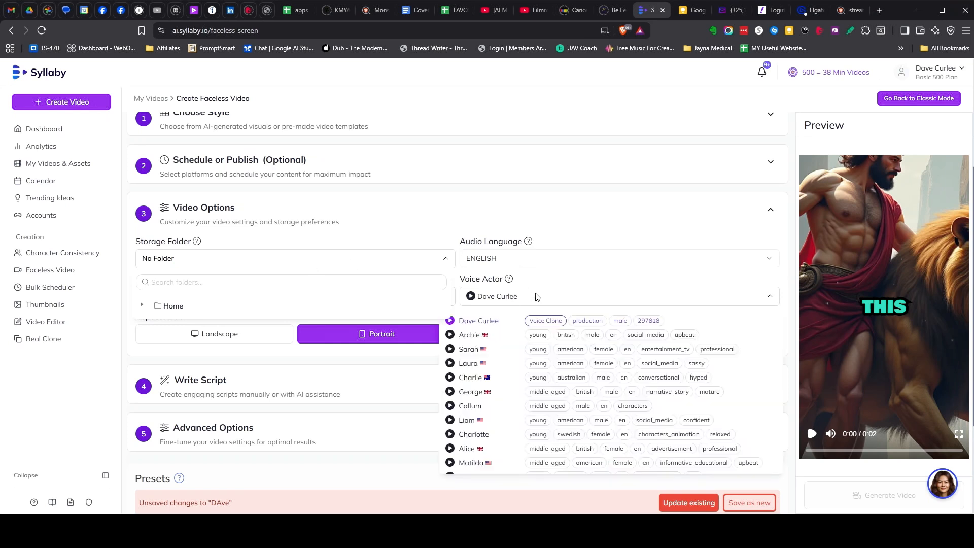
{"action": "left_click", "coordinate": [450, 336]}
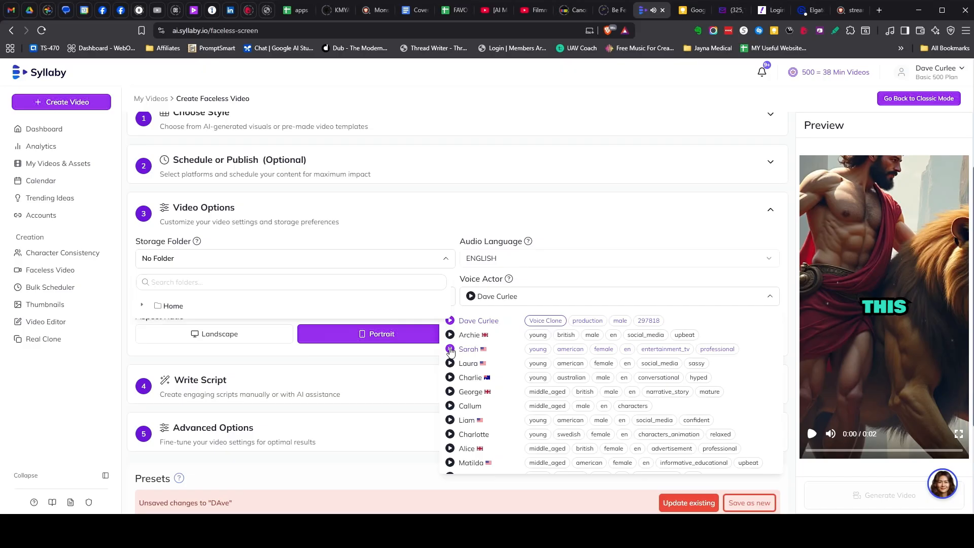
{"action": "left_click", "coordinate": [450, 364]}
{"action": "left_click", "coordinate": [451, 378]}
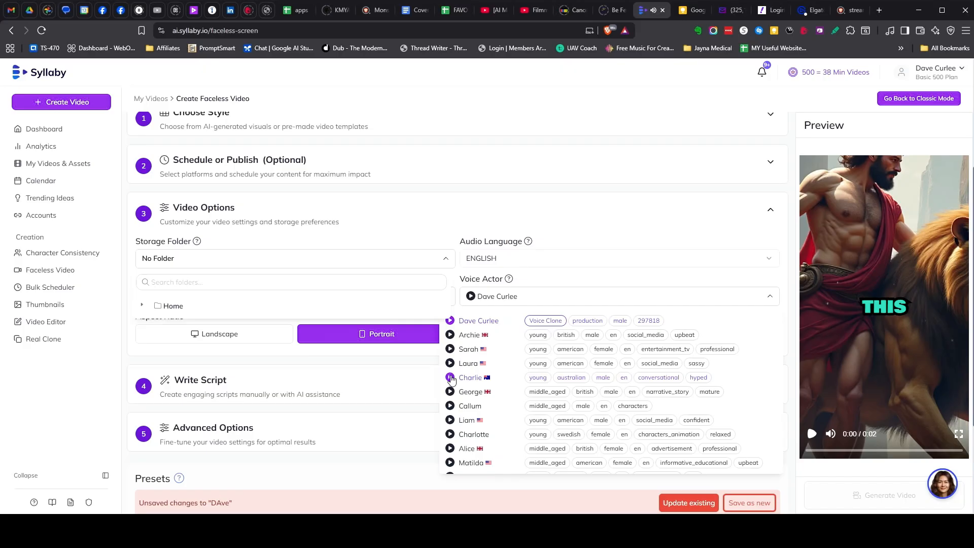
{"action": "left_click", "coordinate": [449, 393]}
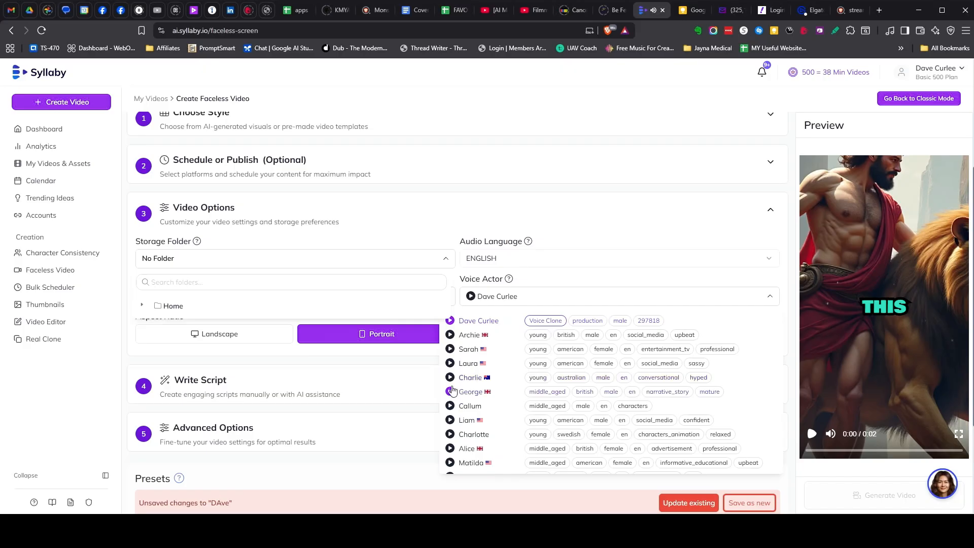
{"action": "left_click", "coordinate": [451, 393]}
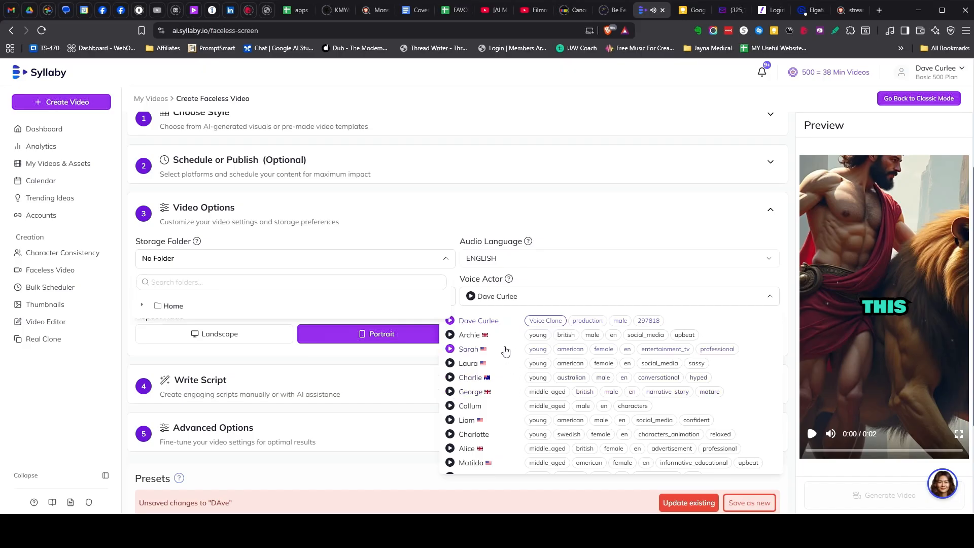
{"action": "left_click", "coordinate": [481, 322]}
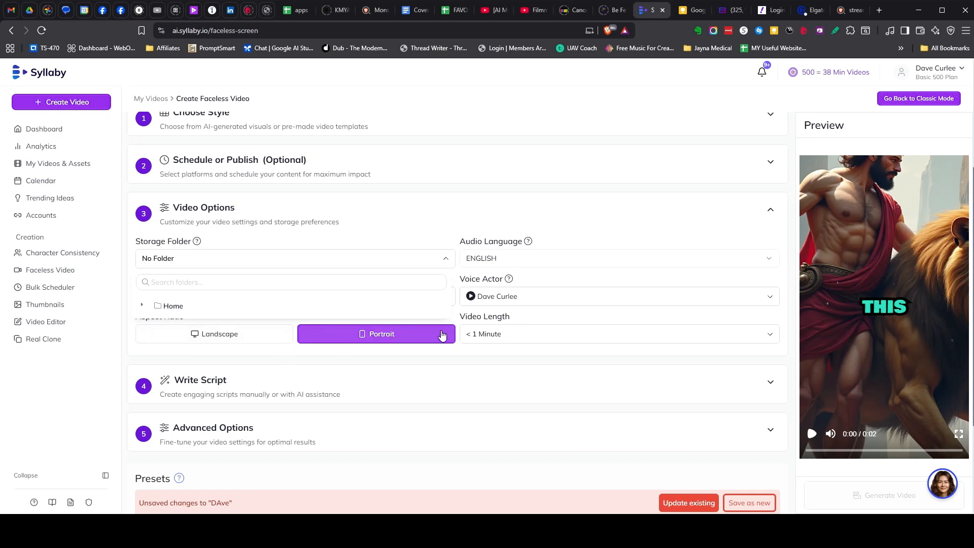
Close the storage folder list and set the video length to < 1 Minute.
{"action": "left_click", "coordinate": [367, 261]}
{"action": "left_click", "coordinate": [495, 336]}
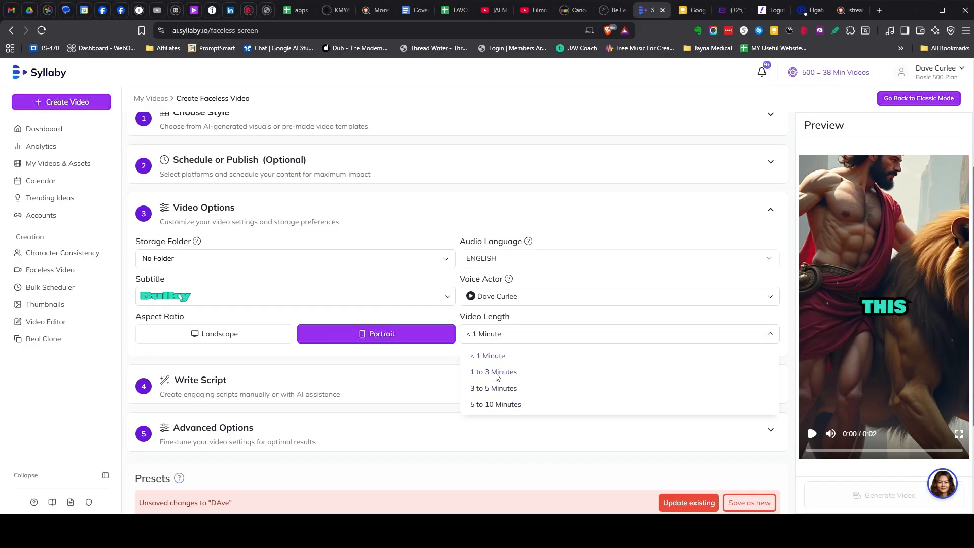
{"action": "left_click", "coordinate": [487, 356]}
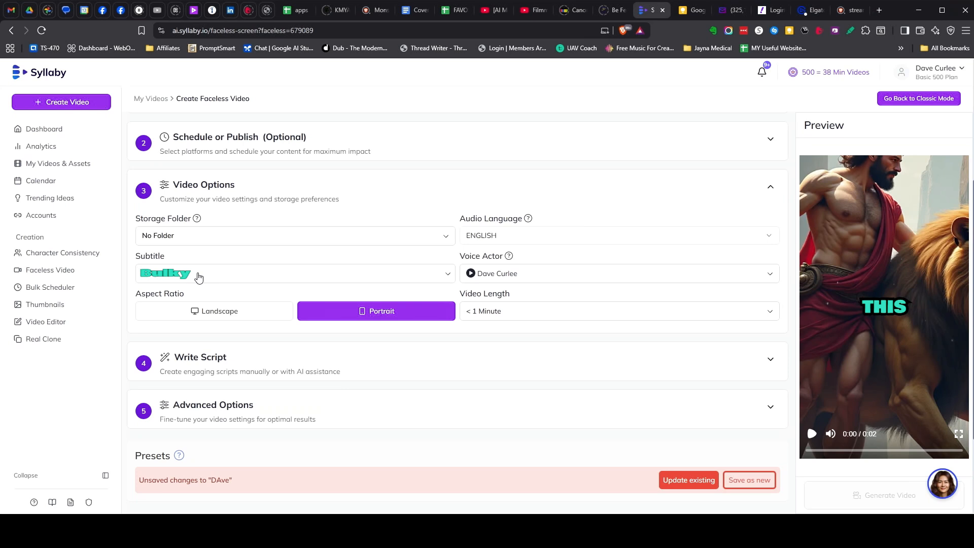
Play the subtitle preview and try out the Alloy and Whimsy subtitle styles.
{"action": "left_click", "coordinate": [868, 310]}
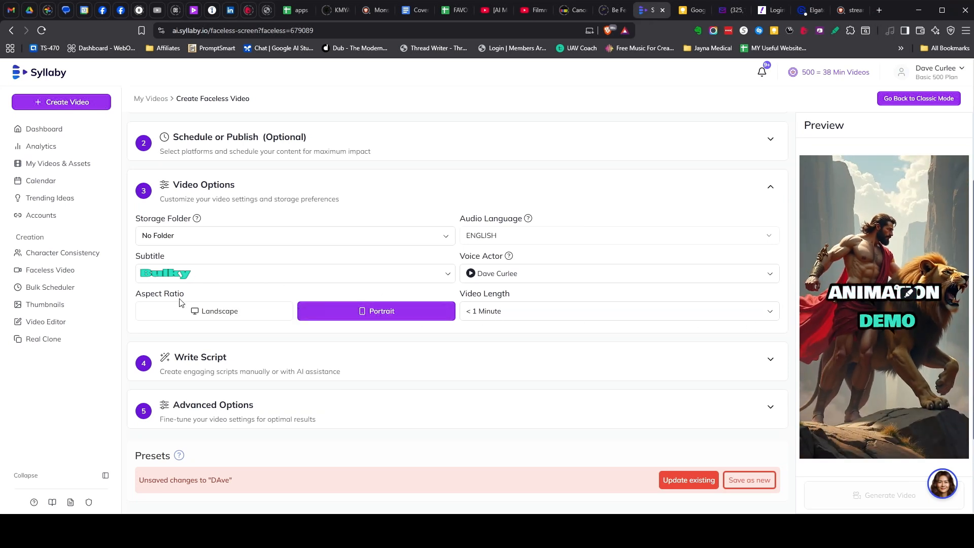
{"action": "left_click", "coordinate": [164, 275]}
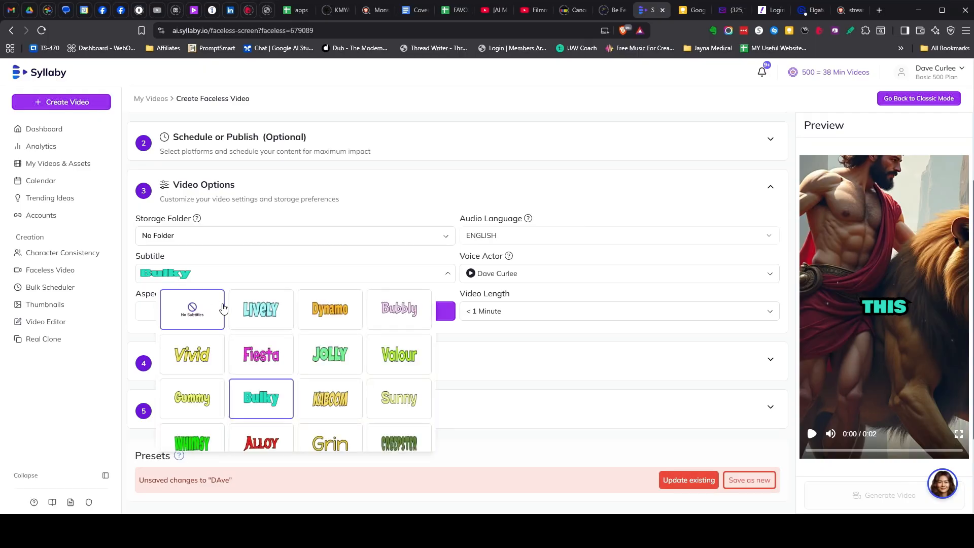
{"action": "scroll", "coordinate": [388, 350], "scroll_direction": "down", "scroll_amount": 2}
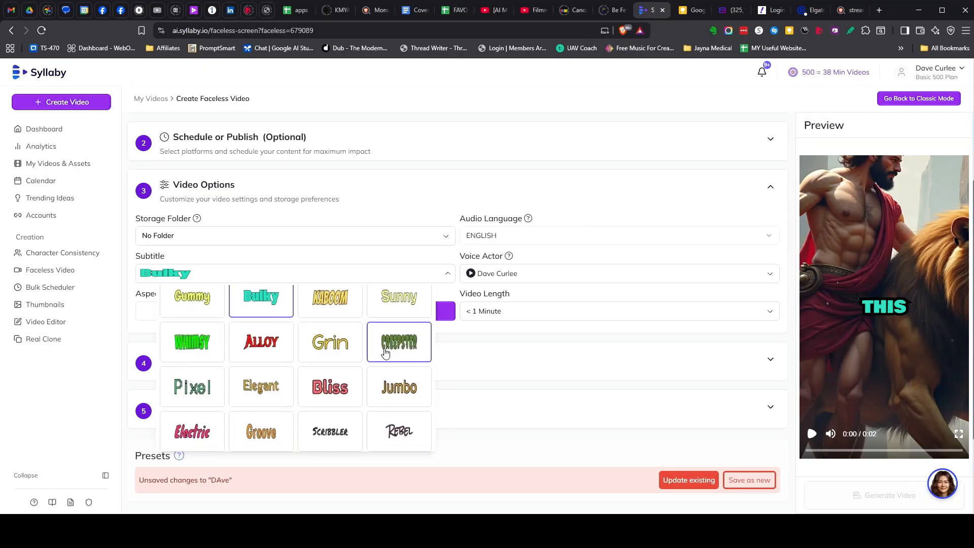
{"action": "left_click", "coordinate": [263, 349]}
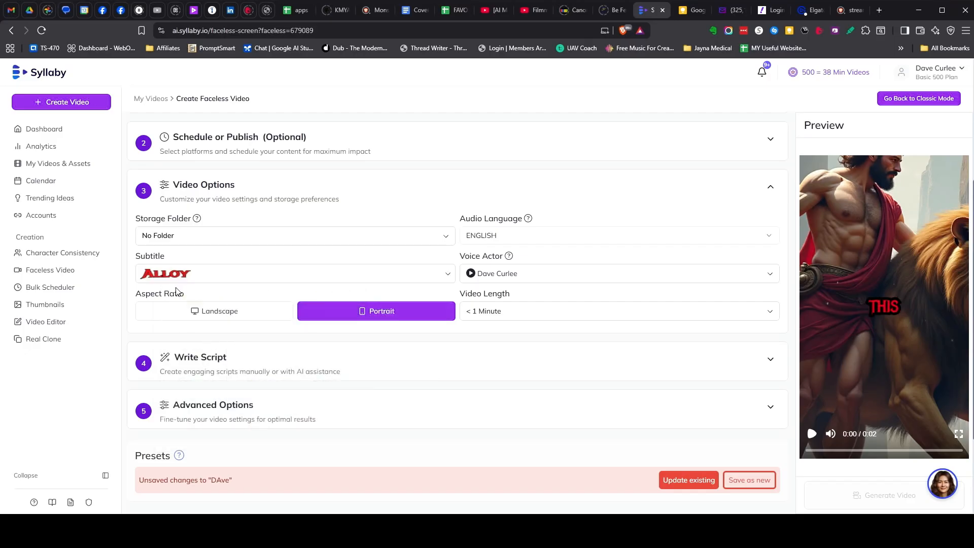
{"action": "left_click", "coordinate": [210, 280]}
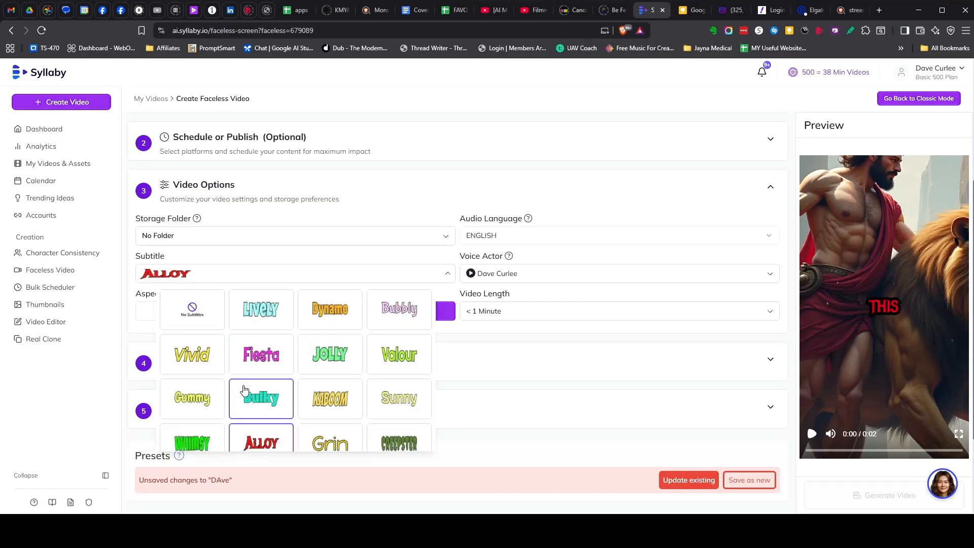
{"action": "scroll", "coordinate": [324, 373], "scroll_direction": "down", "scroll_amount": 1}
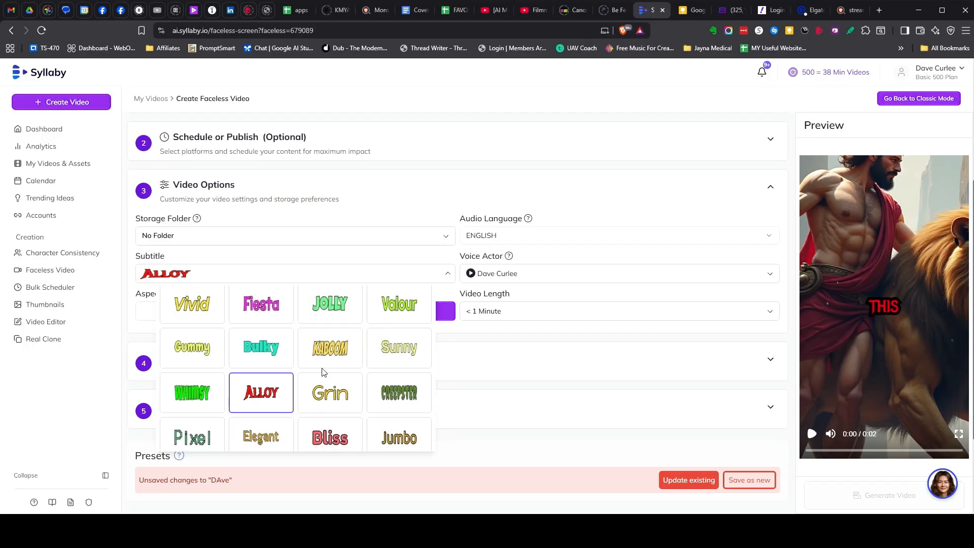
{"action": "left_click", "coordinate": [191, 398]}
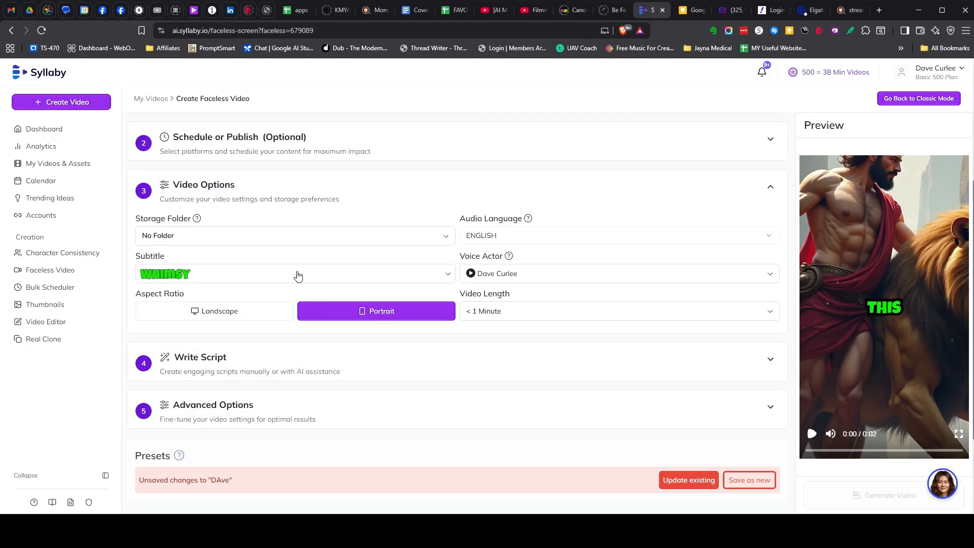
{"action": "scroll", "coordinate": [437, 273], "scroll_direction": "down", "scroll_amount": 2}
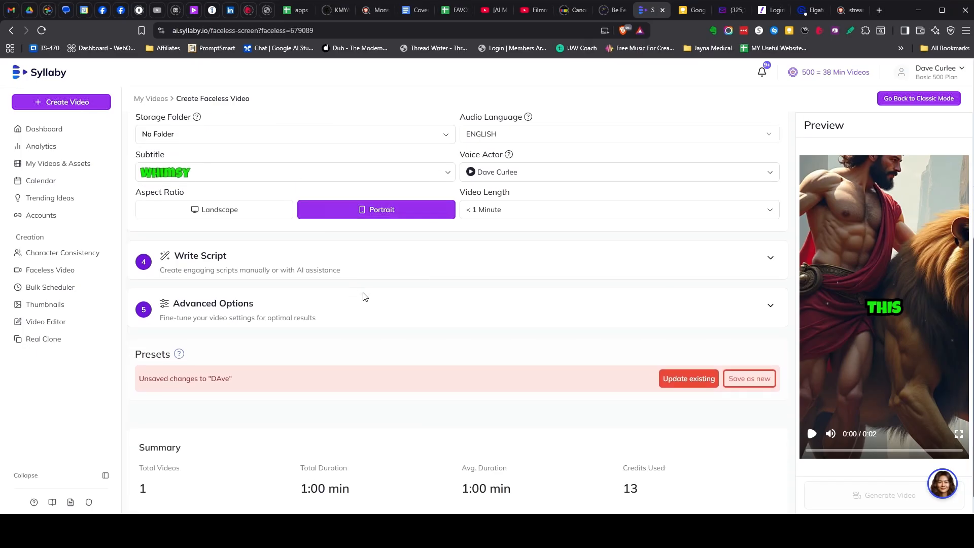
{"action": "left_click", "coordinate": [333, 318]}
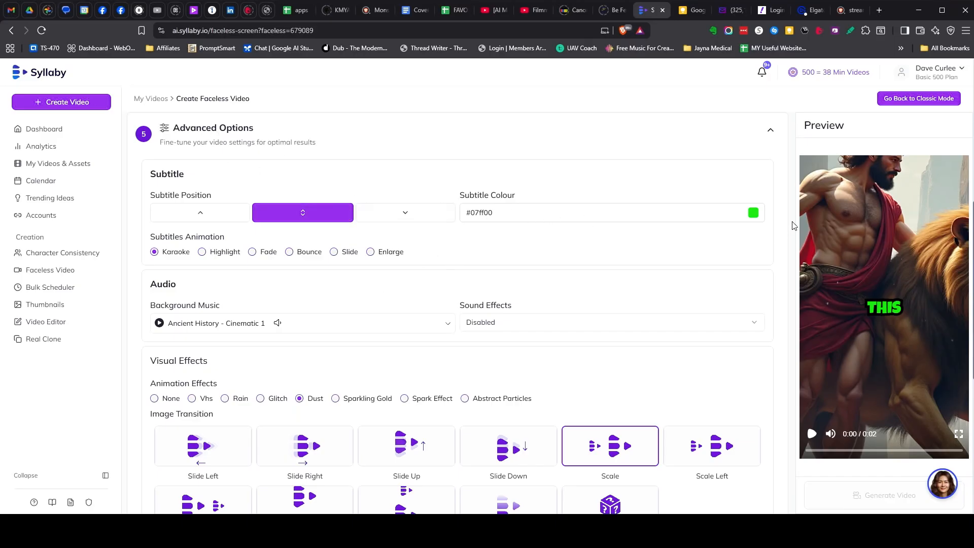
{"action": "left_click", "coordinate": [753, 215]}
{"action": "left_click", "coordinate": [638, 189]}
{"action": "scroll", "coordinate": [539, 186], "scroll_direction": "up", "scroll_amount": 1}
{"action": "scroll", "coordinate": [511, 221], "scroll_direction": "up", "scroll_amount": 3}
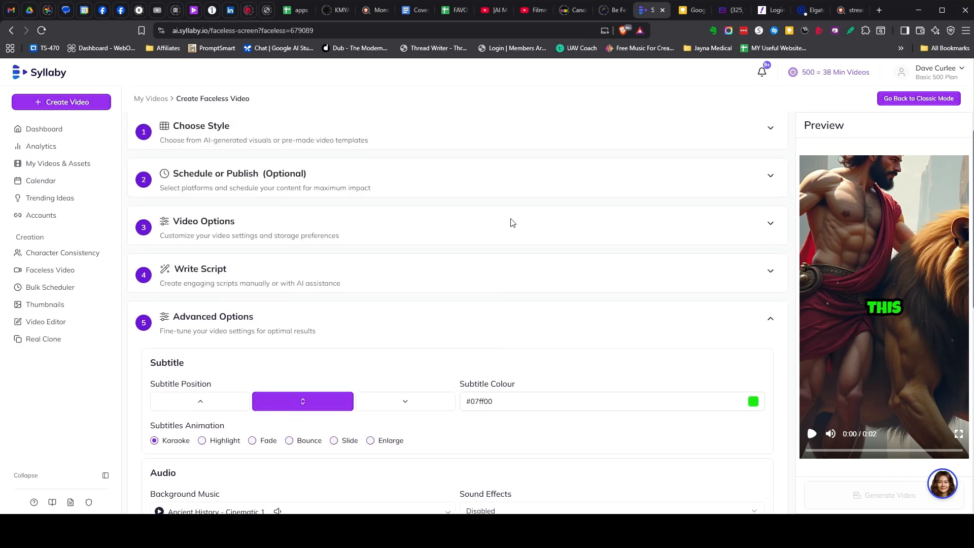
Set the subtitle style to Dynamo in Video Options and collapse the section.
{"action": "left_click", "coordinate": [223, 238]}
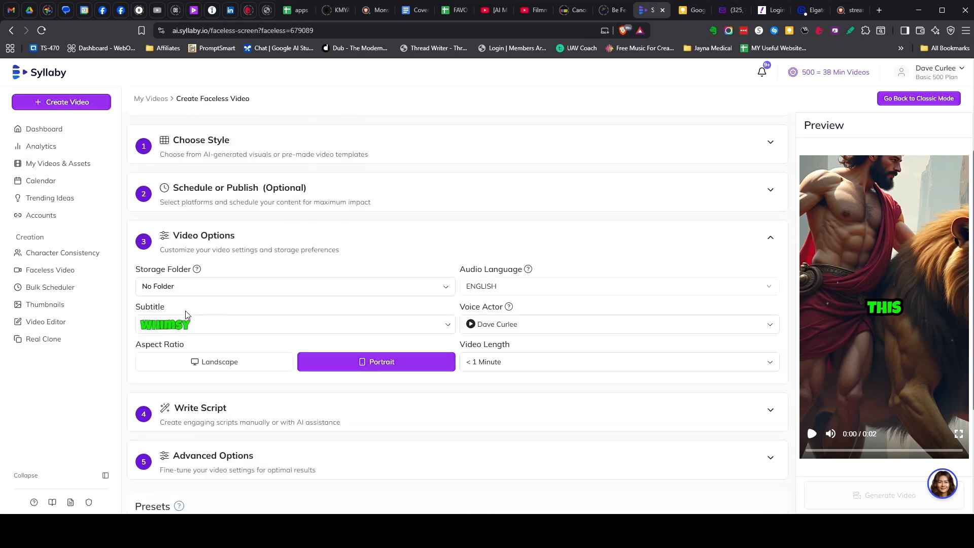
{"action": "left_click", "coordinate": [188, 328]}
{"action": "scroll", "coordinate": [337, 406], "scroll_direction": "down", "scroll_amount": 1}
{"action": "scroll", "coordinate": [329, 386], "scroll_direction": "up", "scroll_amount": 1}
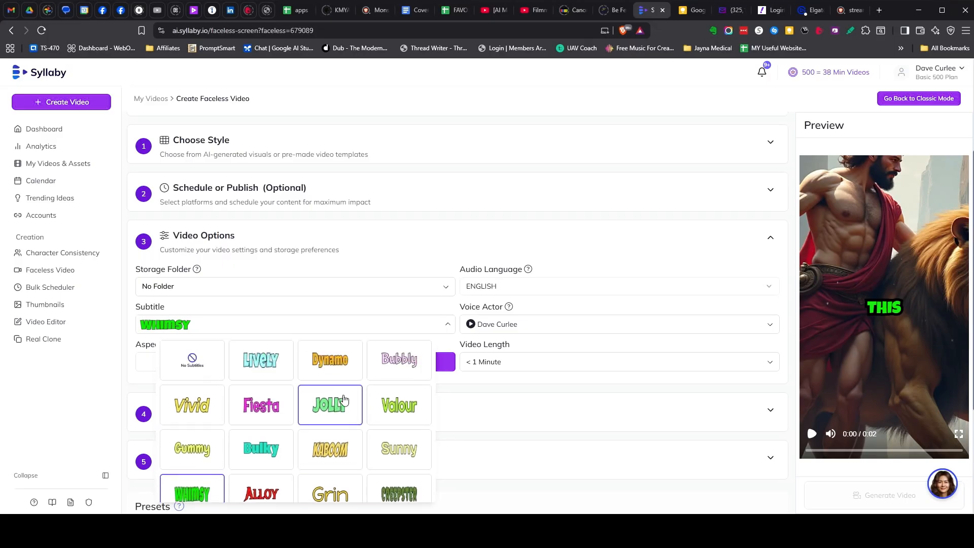
{"action": "left_click", "coordinate": [327, 367]}
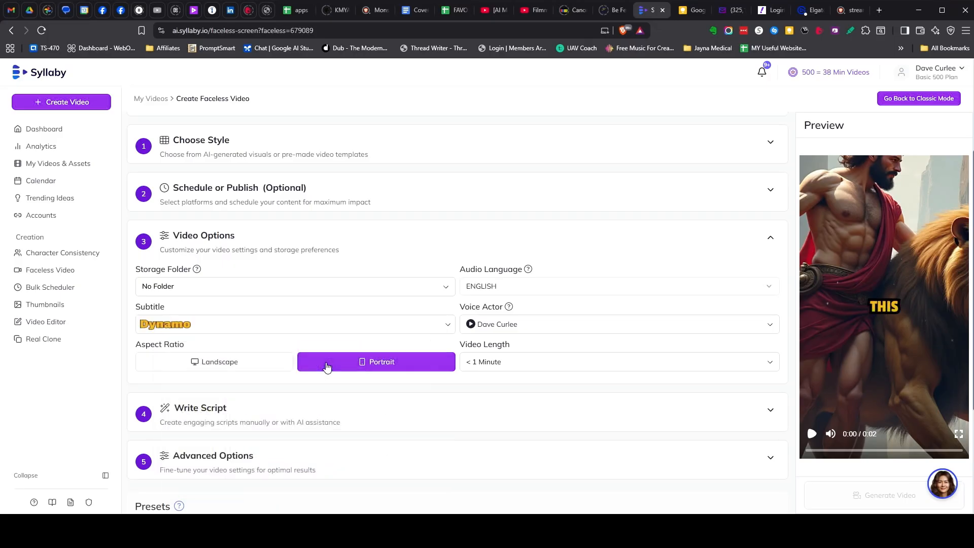
{"action": "left_click", "coordinate": [390, 252]}
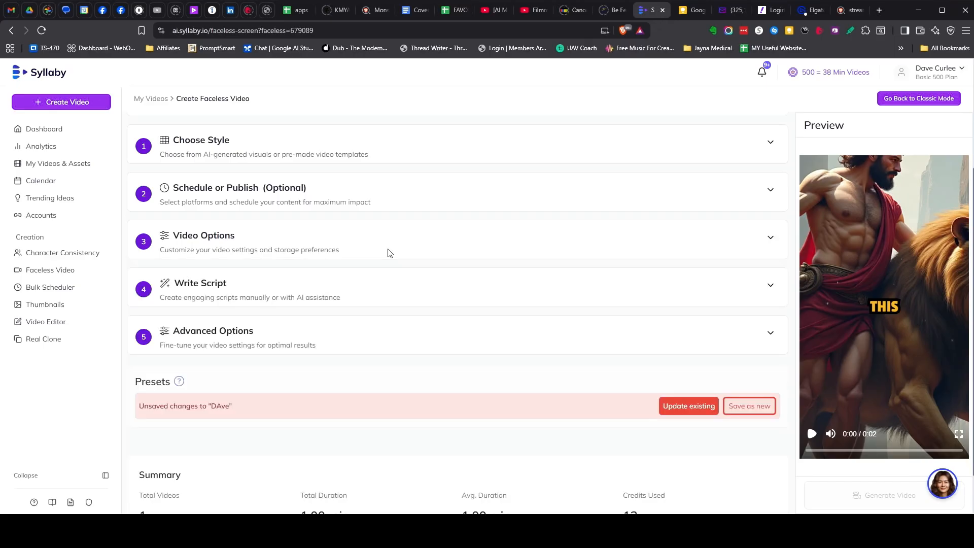
Change the subtitle colour to green #00db37 in Advanced Options.
{"action": "scroll", "coordinate": [389, 253], "scroll_direction": "down", "scroll_amount": 1}
{"action": "left_click", "coordinate": [303, 284]}
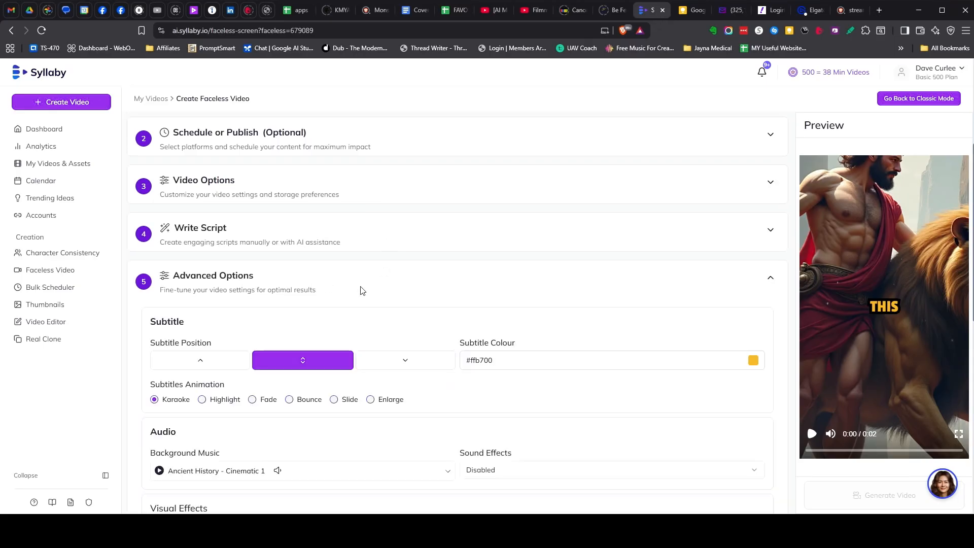
{"action": "left_click", "coordinate": [753, 361]}
{"action": "left_click", "coordinate": [596, 473]}
{"action": "left_click_drag", "start_coordinate": [634, 431], "coordinate": [682, 390]}
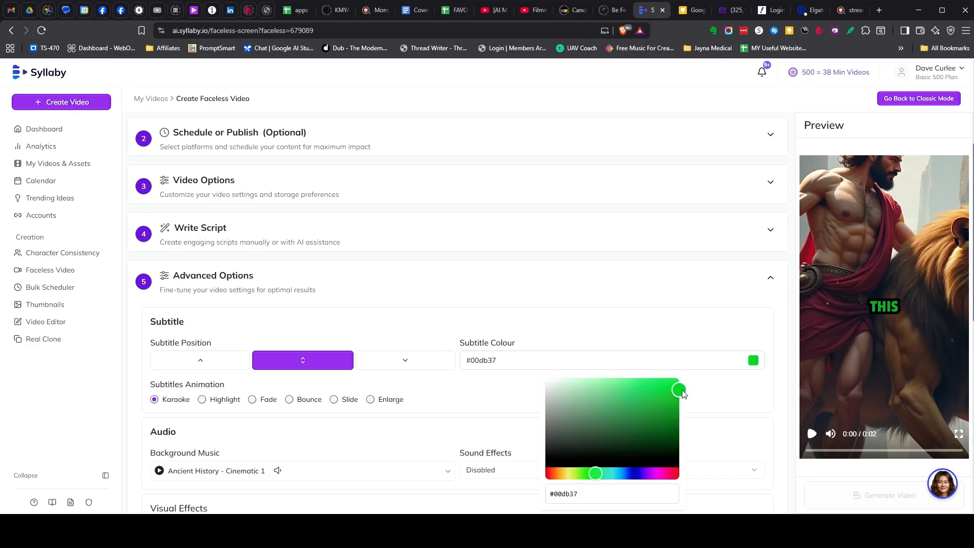
{"action": "left_click", "coordinate": [714, 400]}
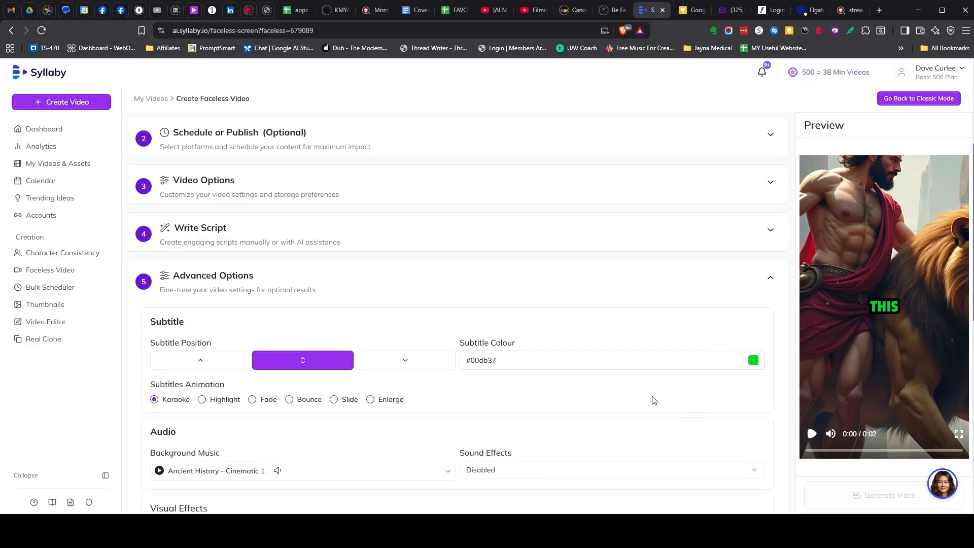
Try out the Highlight, Fade and Bounce subtitle animations and return to Karaoke.
{"action": "left_click", "coordinate": [203, 400]}
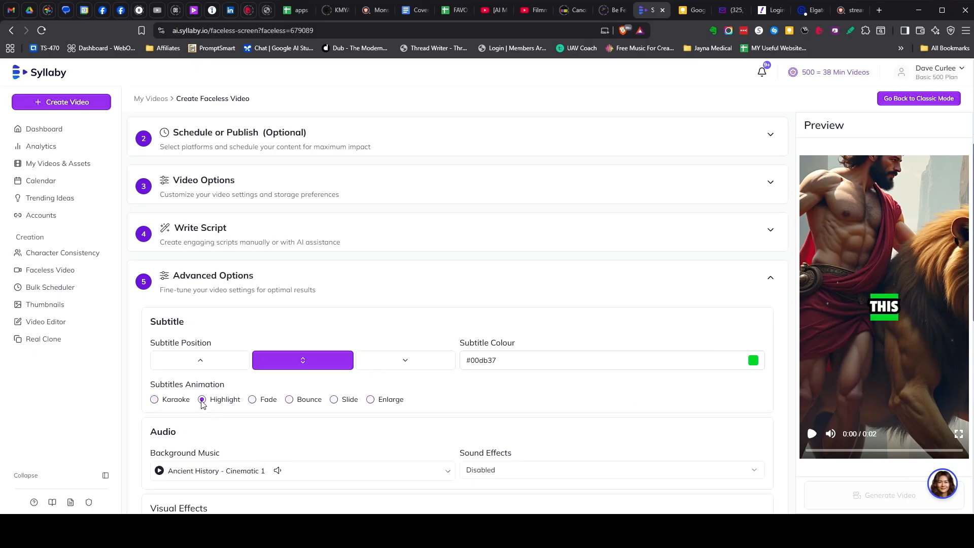
{"action": "left_click", "coordinate": [252, 400]}
{"action": "left_click", "coordinate": [289, 400]}
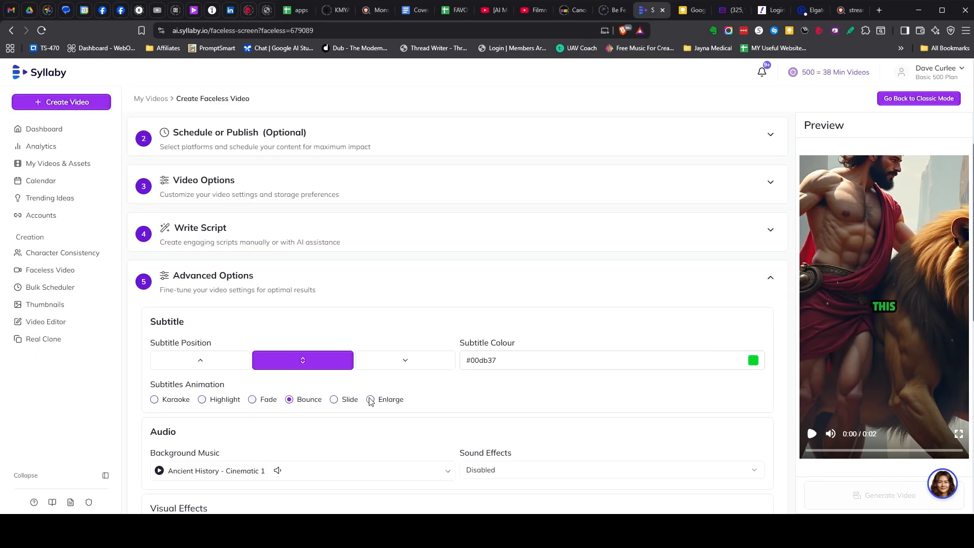
{"action": "left_click", "coordinate": [154, 400]}
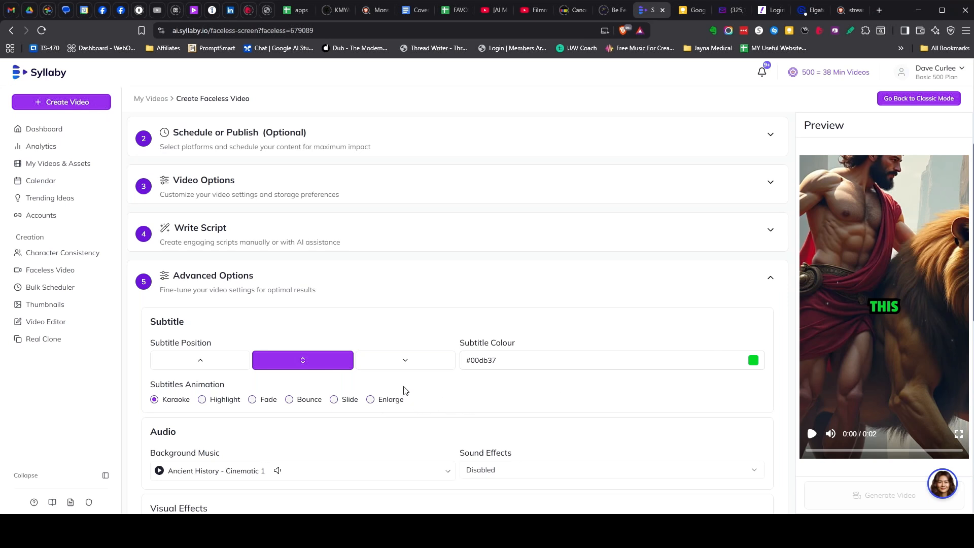
In Write Script, choose the AI Script Assistant with the Bible Stories topic and replace the prompt text with "Adam and Eve".
{"action": "left_click", "coordinate": [332, 241]}
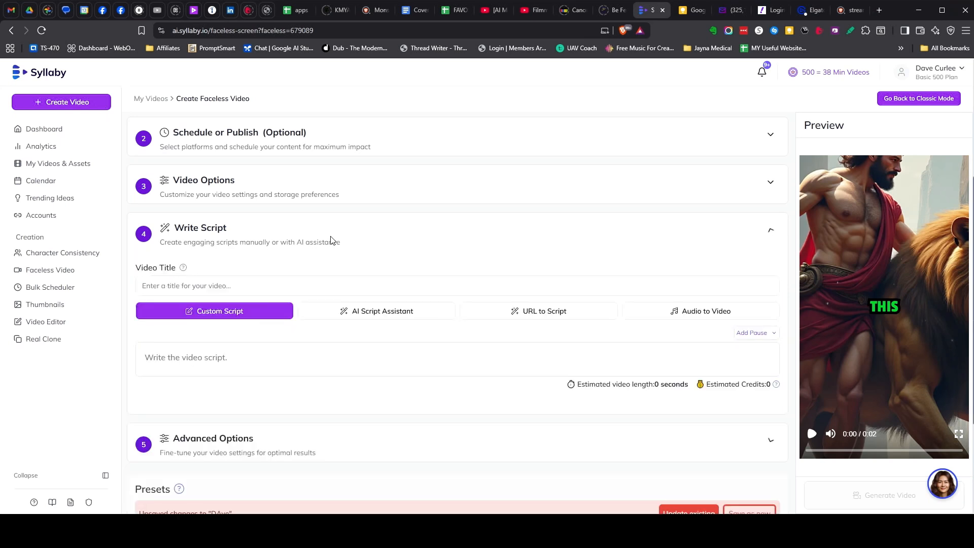
{"action": "scroll", "coordinate": [370, 247], "scroll_direction": "down", "scroll_amount": 1}
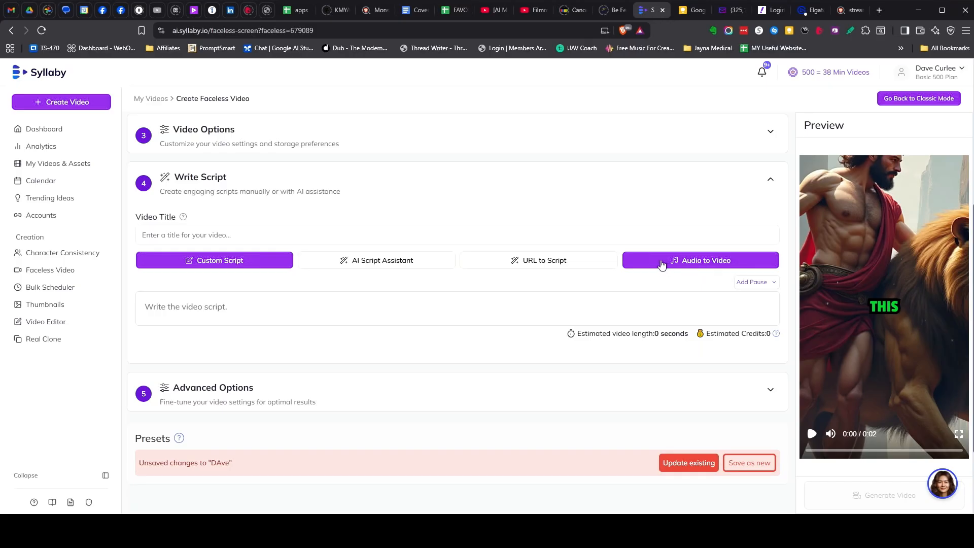
{"action": "left_click", "coordinate": [327, 263]}
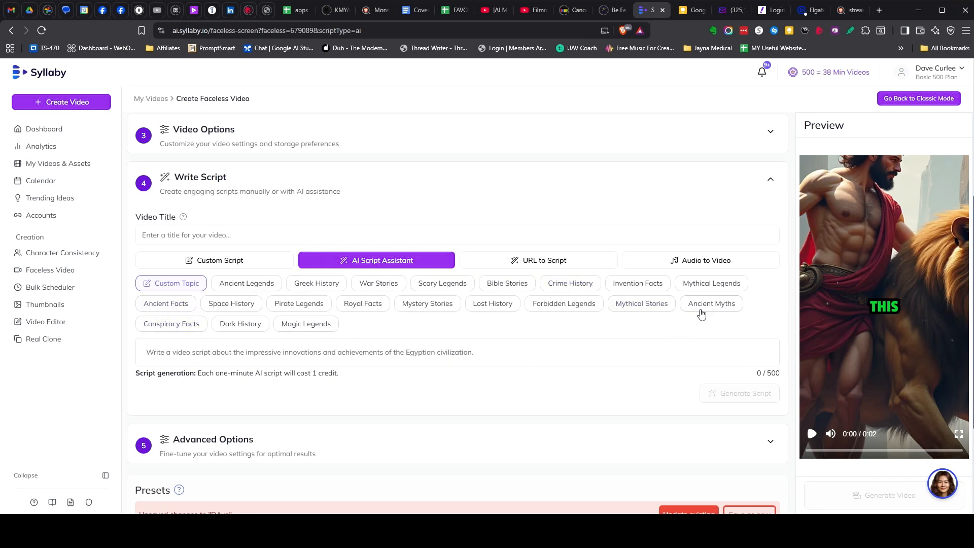
{"action": "left_click", "coordinate": [496, 284]}
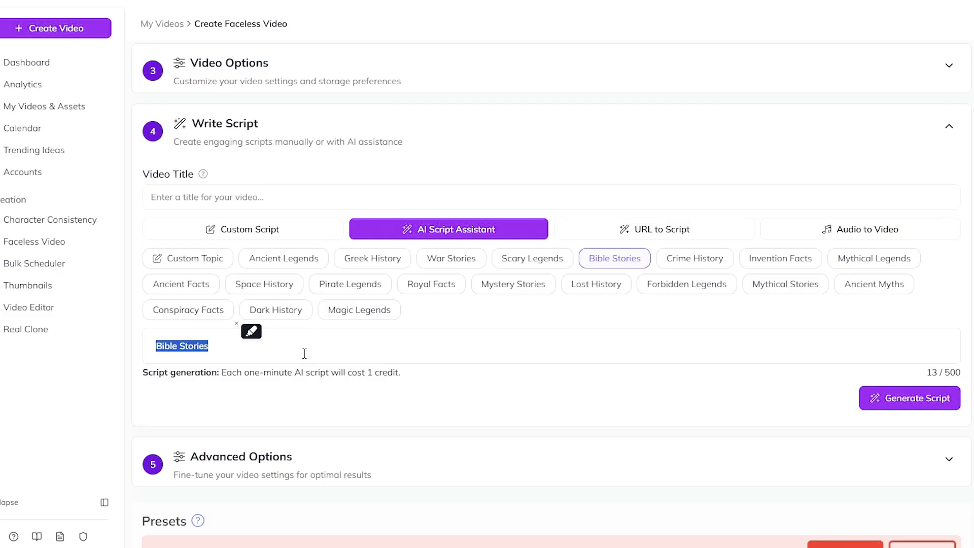
{"action": "type", "text": "Ada"}
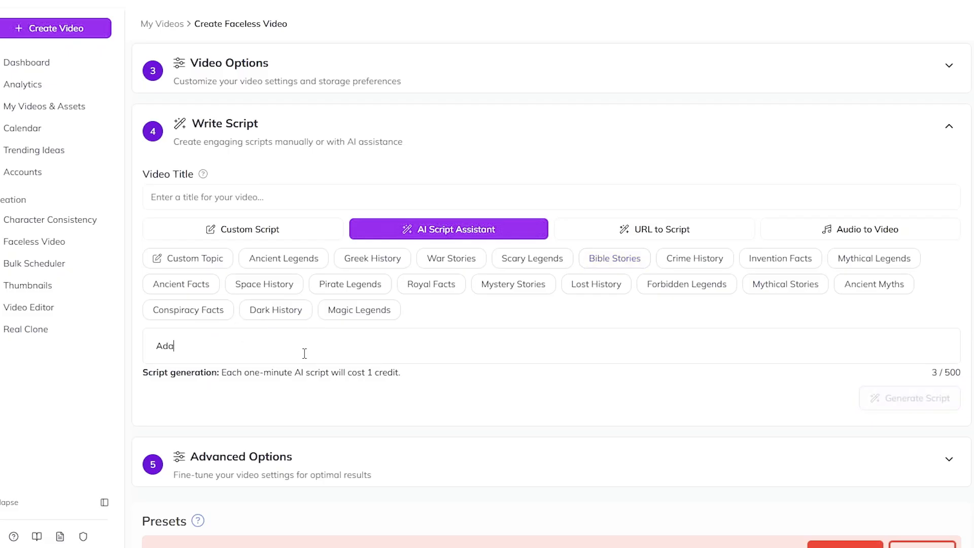
{"action": "type", "text": "m and Eve"}
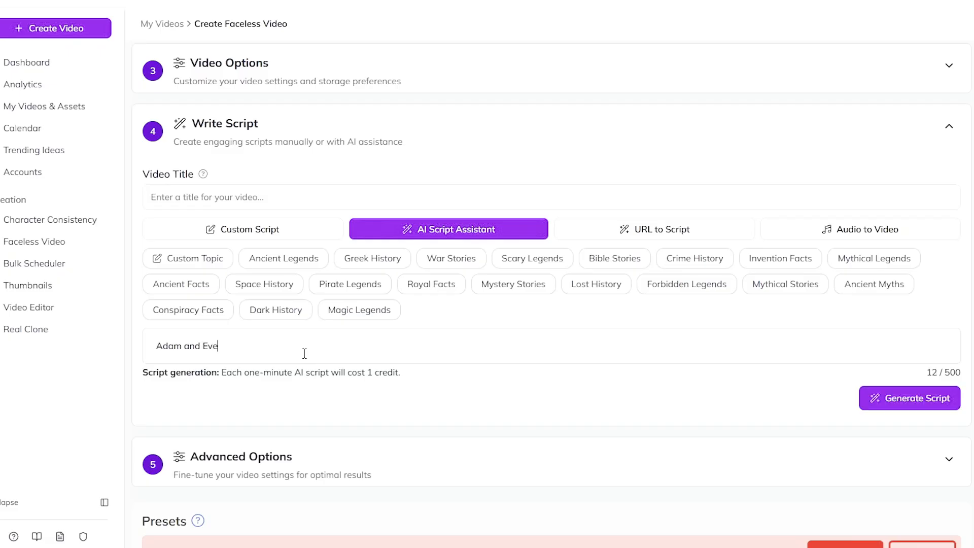
Replace the script prompt with "The biblical story of Adam and Eve falling from grace." and generate the script.
{"action": "key", "text": "BackSpace"}
{"action": "key", "text": "BackSpace"}
{"action": "key", "text": "BackSpace"}
{"action": "key", "text": "BackSpace"}
{"action": "key", "text": "BackSpace"}
{"action": "key", "text": "BackSpace"}
{"action": "key", "text": "BackSpace"}
{"action": "key", "text": "BackSpace"}
{"action": "key", "text": "BackSpace"}
{"action": "key", "text": "BackSpace"}
{"action": "key", "text": "BackSpace"}
{"action": "key", "text": "BackSpace"}
{"action": "key", "text": "BackSpace"}
{"action": "type", "text": "The "}
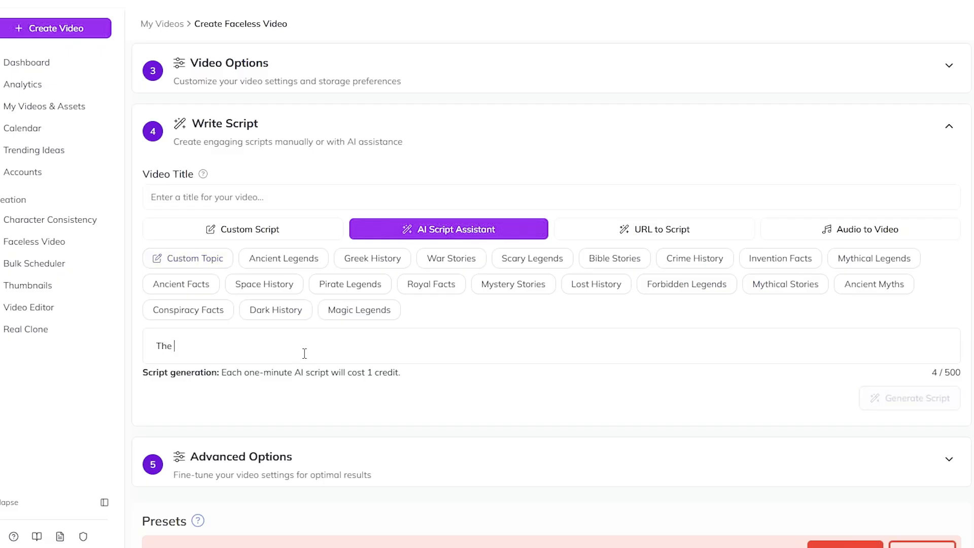
{"action": "type", "text": "biblical stor"}
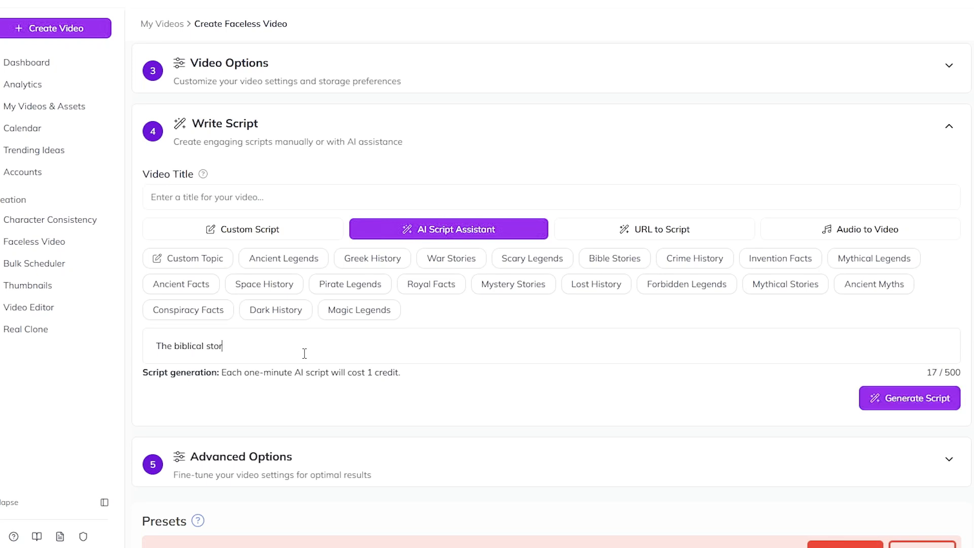
{"action": "type", "text": "y of Adam and Eve falling from grace"}
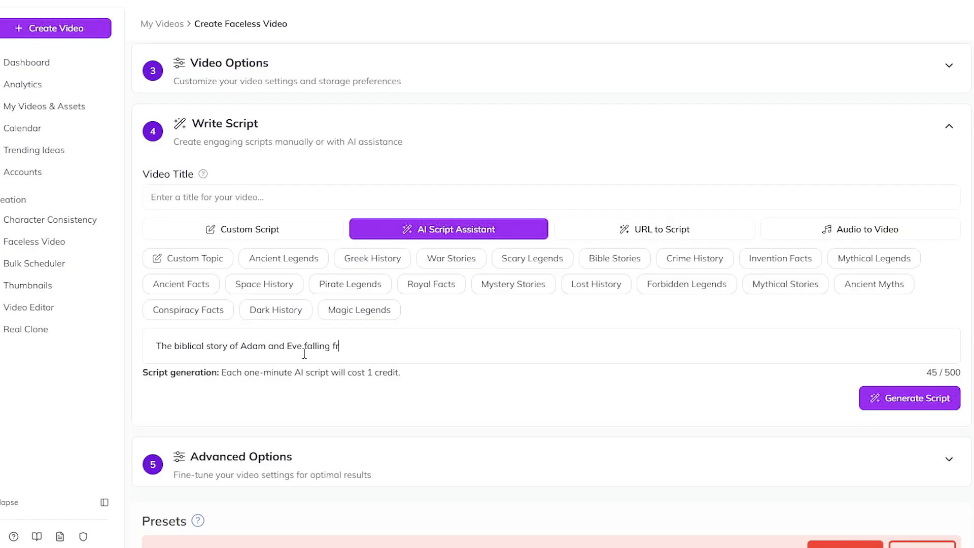
{"action": "type", "text": "."}
{"action": "left_click", "coordinate": [898, 406]}
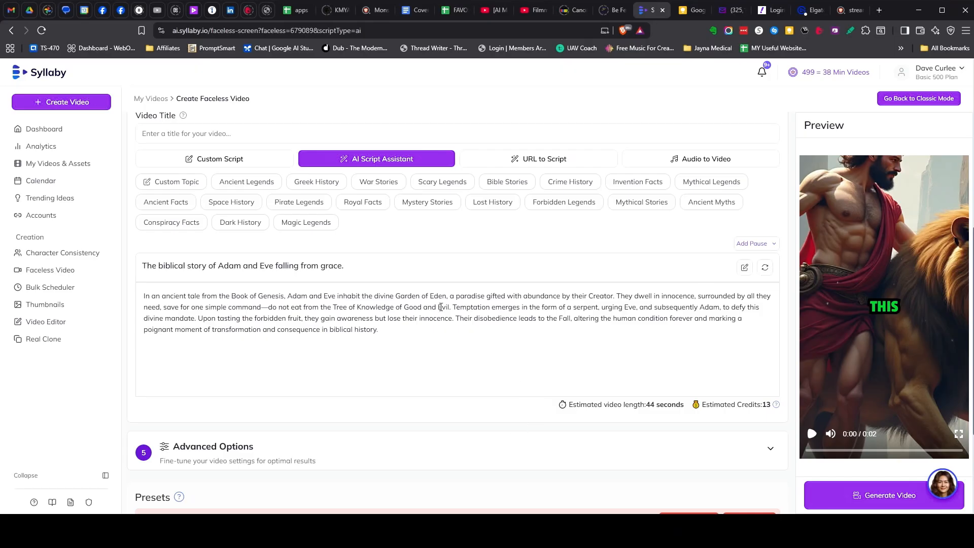
Insert a 1s pause after "by their Creator." and a 0.5s pause before "Their disobedience" in the script.
{"action": "left_click", "coordinate": [438, 310]}
{"action": "left_click", "coordinate": [754, 245]}
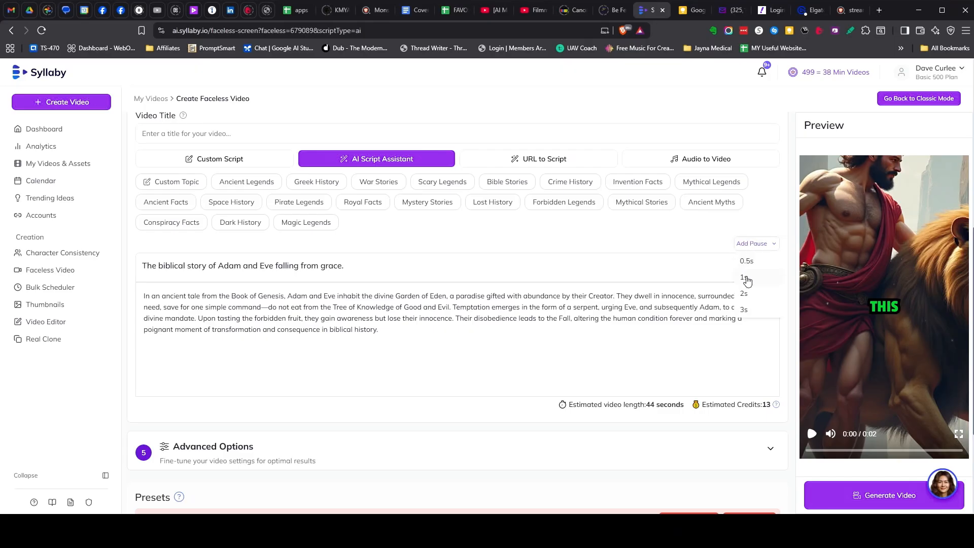
{"action": "left_click", "coordinate": [745, 278]}
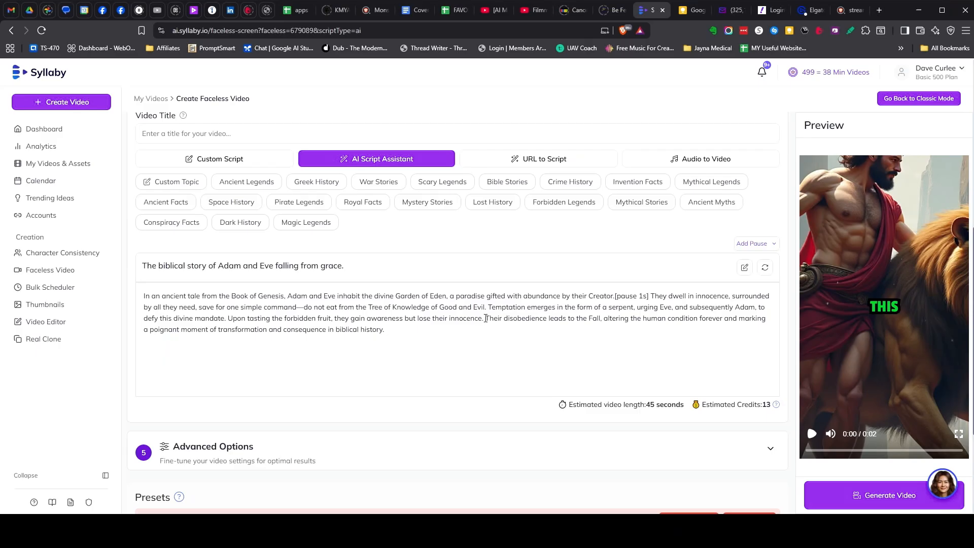
{"action": "left_click", "coordinate": [769, 244]}
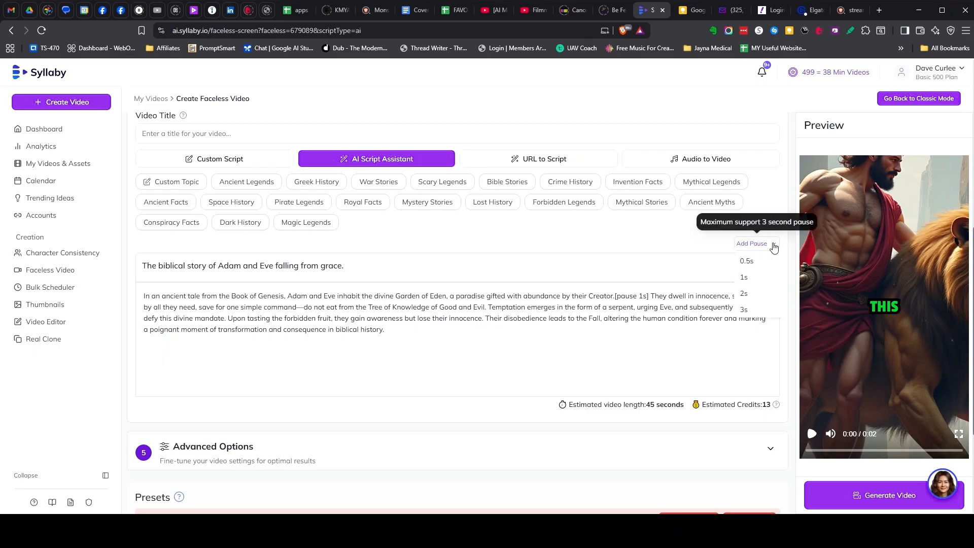
{"action": "left_click", "coordinate": [744, 260]}
{"action": "left_click", "coordinate": [499, 362]}
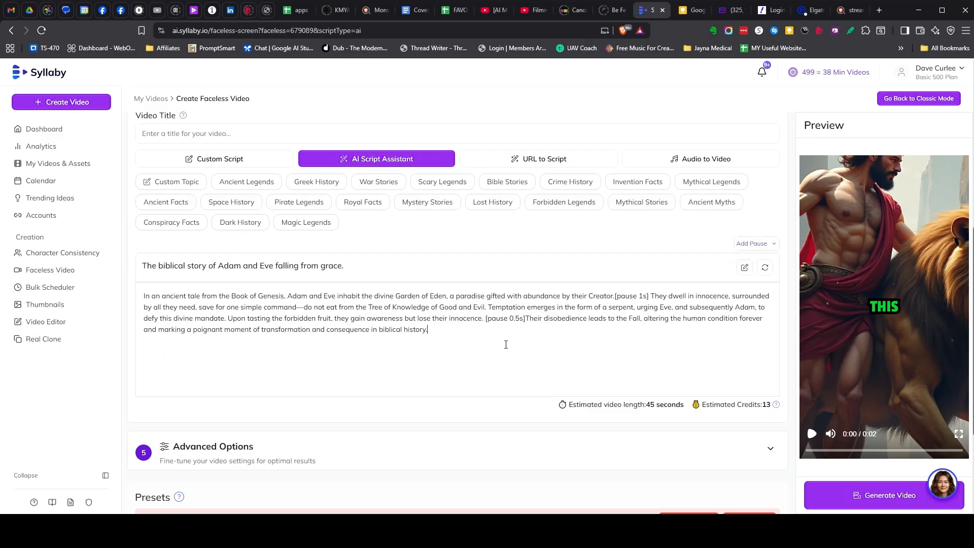
Examine the subtitle, audio, visual effects, image transition and watermark settings in Advanced Options.
{"action": "scroll", "coordinate": [504, 335], "scroll_direction": "down", "scroll_amount": 3}
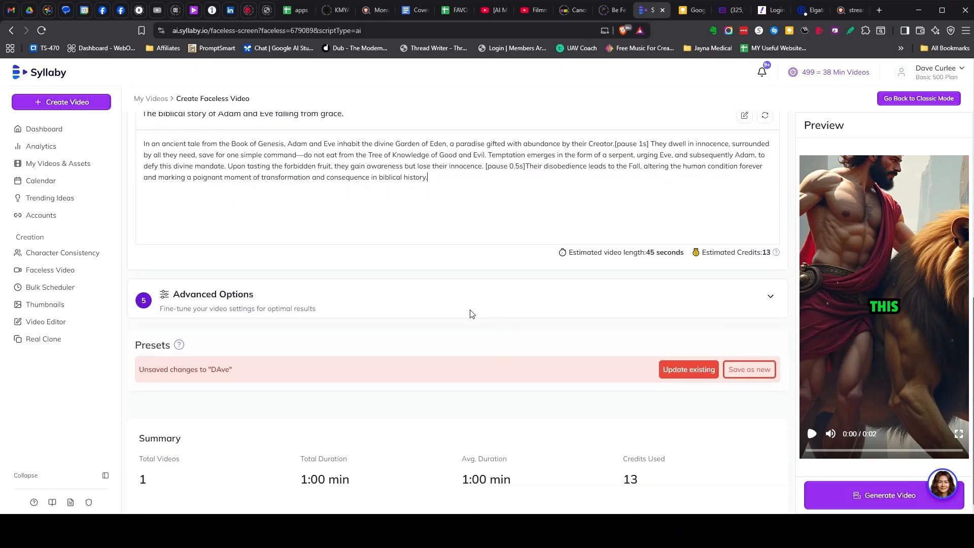
{"action": "left_click", "coordinate": [238, 297]}
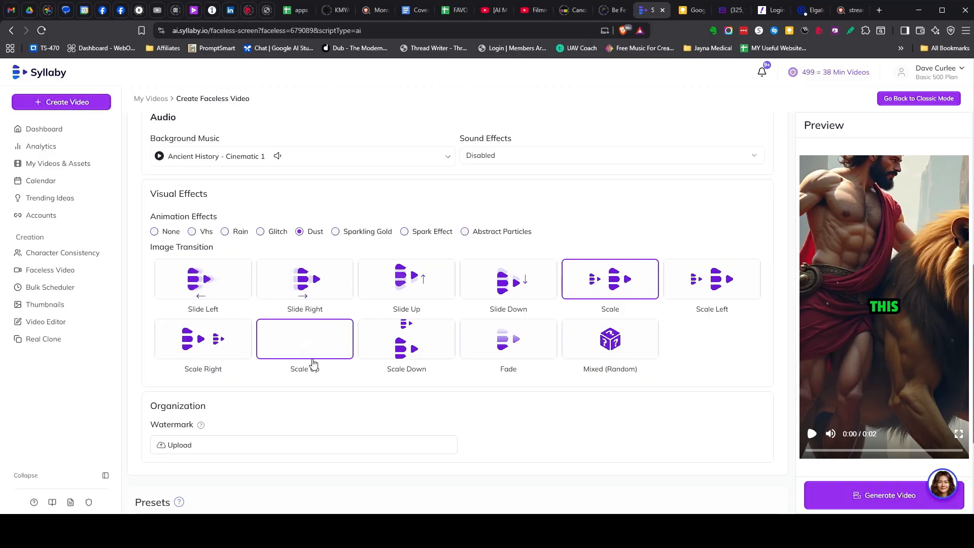
{"action": "scroll", "coordinate": [689, 351], "scroll_direction": "up", "scroll_amount": 1}
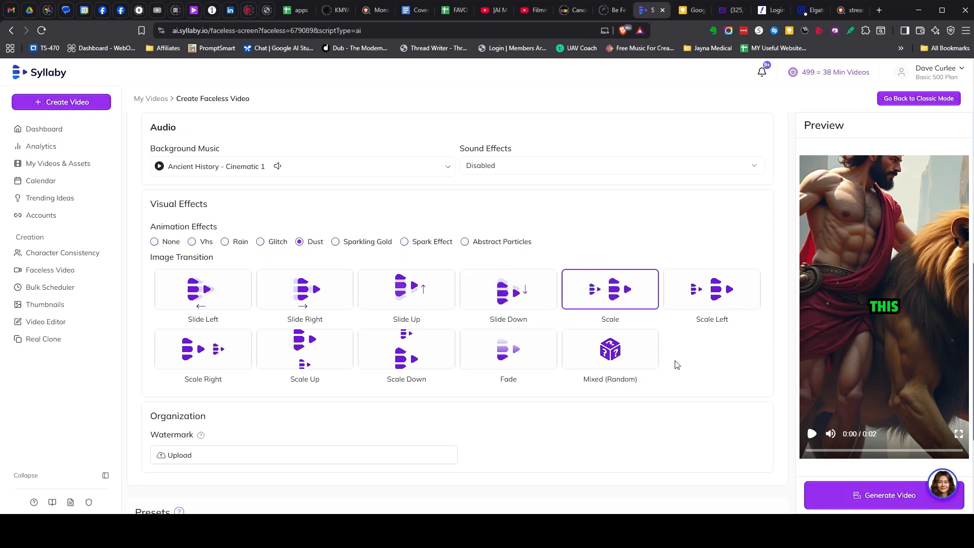
{"action": "scroll", "coordinate": [595, 378], "scroll_direction": "down", "scroll_amount": 2}
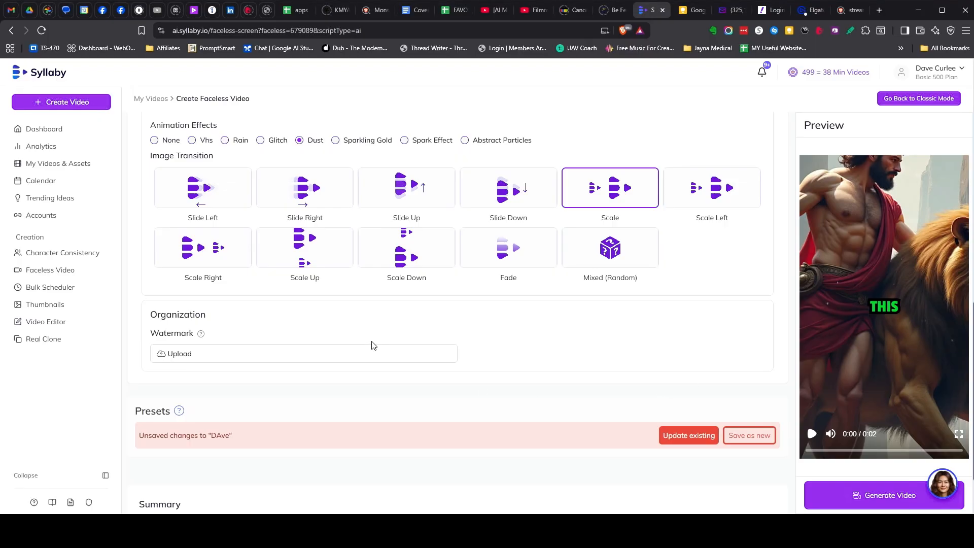
{"action": "scroll", "coordinate": [402, 334], "scroll_direction": "down", "scroll_amount": 2}
{"action": "scroll", "coordinate": [404, 332], "scroll_direction": "up", "scroll_amount": 2}
{"action": "scroll", "coordinate": [404, 332], "scroll_direction": "down", "scroll_amount": 3}
{"action": "scroll", "coordinate": [418, 324], "scroll_direction": "up", "scroll_amount": 10}
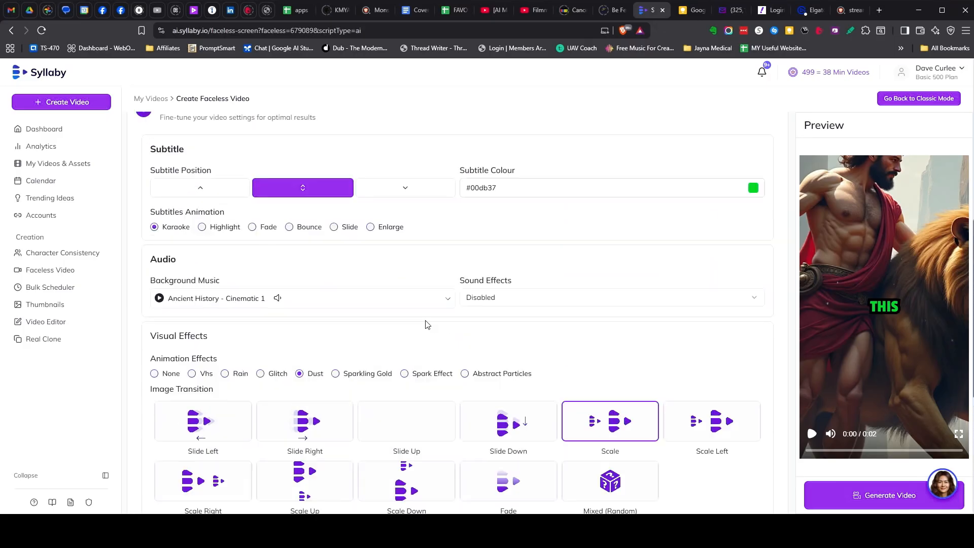
{"action": "scroll", "coordinate": [419, 326], "scroll_direction": "up", "scroll_amount": 5}
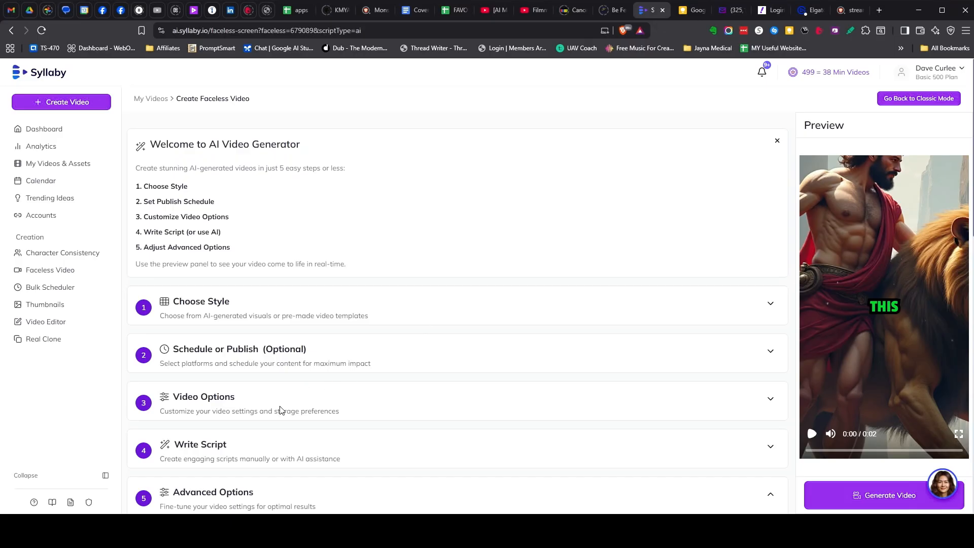
Recheck the Video Options and the script with its estimated credits, and generate the video.
{"action": "left_click", "coordinate": [279, 408]}
{"action": "scroll", "coordinate": [335, 401], "scroll_direction": "down", "scroll_amount": 4}
{"action": "left_click", "coordinate": [247, 379]}
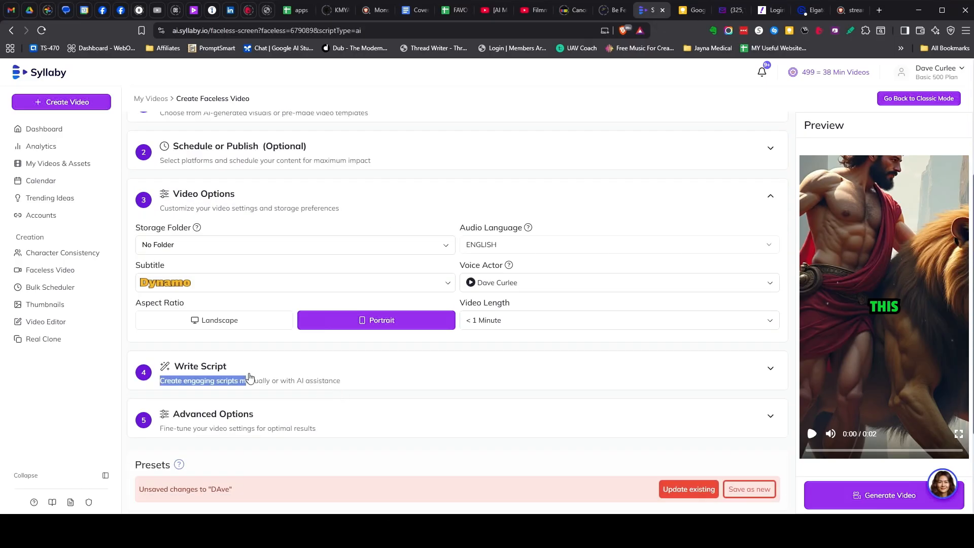
{"action": "scroll", "coordinate": [382, 404], "scroll_direction": "down", "scroll_amount": 4}
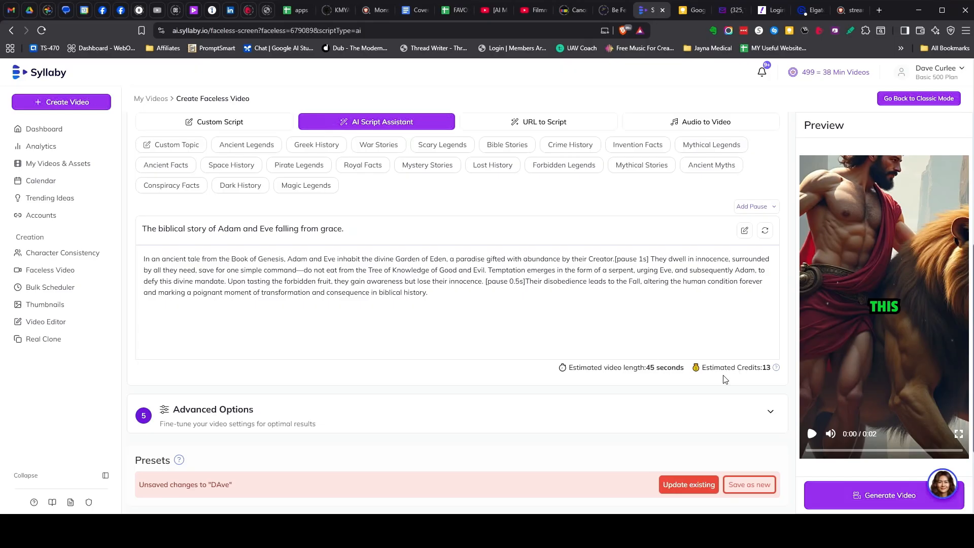
{"action": "mouse_move", "coordinate": [811, 76]}
{"action": "scroll", "coordinate": [615, 293], "scroll_direction": "up", "scroll_amount": 2}
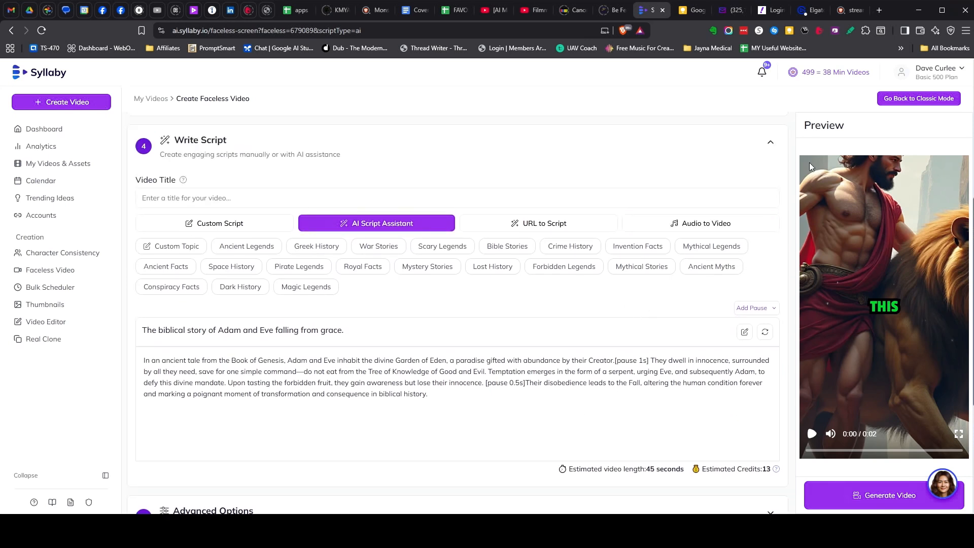
{"action": "scroll", "coordinate": [850, 397], "scroll_direction": "down", "scroll_amount": 1}
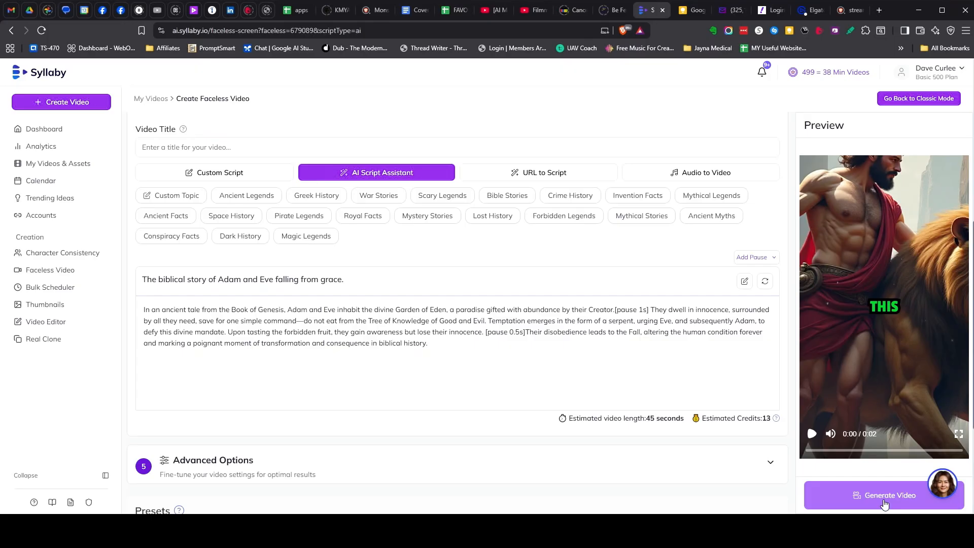
{"action": "left_click", "coordinate": [884, 499]}
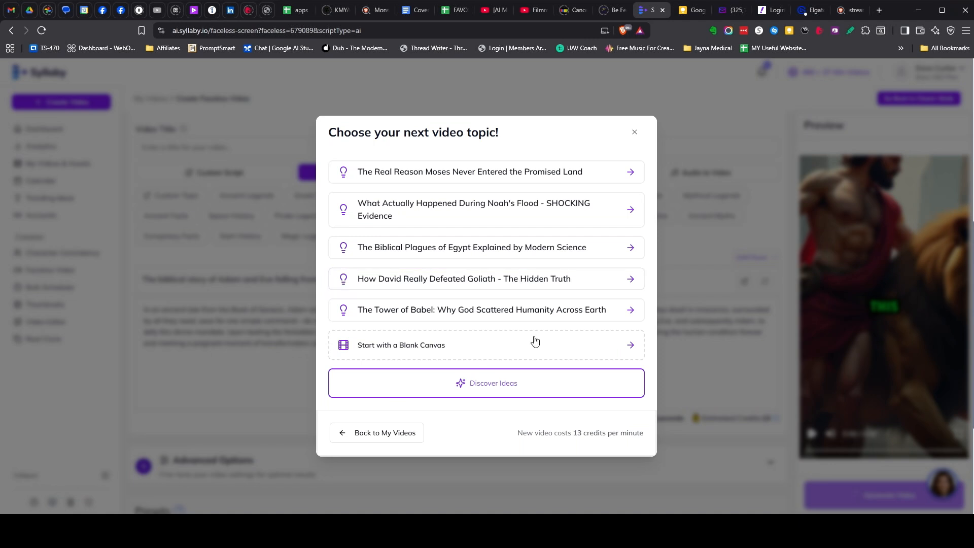
Open Discover Ideas from the next video topic suggestions and check the credit cost of a search.
{"action": "left_click", "coordinate": [516, 391]}
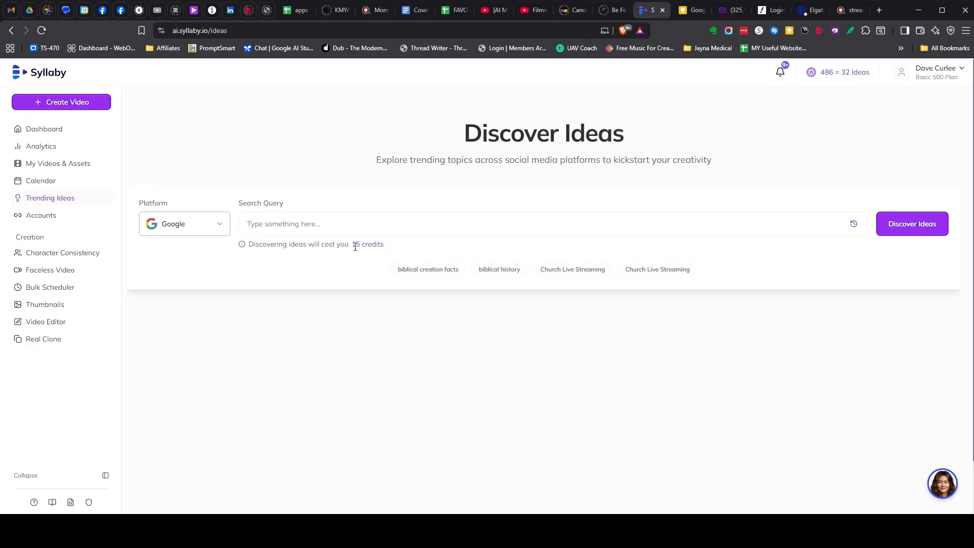
{"action": "left_click_drag", "start_coordinate": [354, 246], "coordinate": [370, 245]}
{"action": "left_click", "coordinate": [395, 249]}
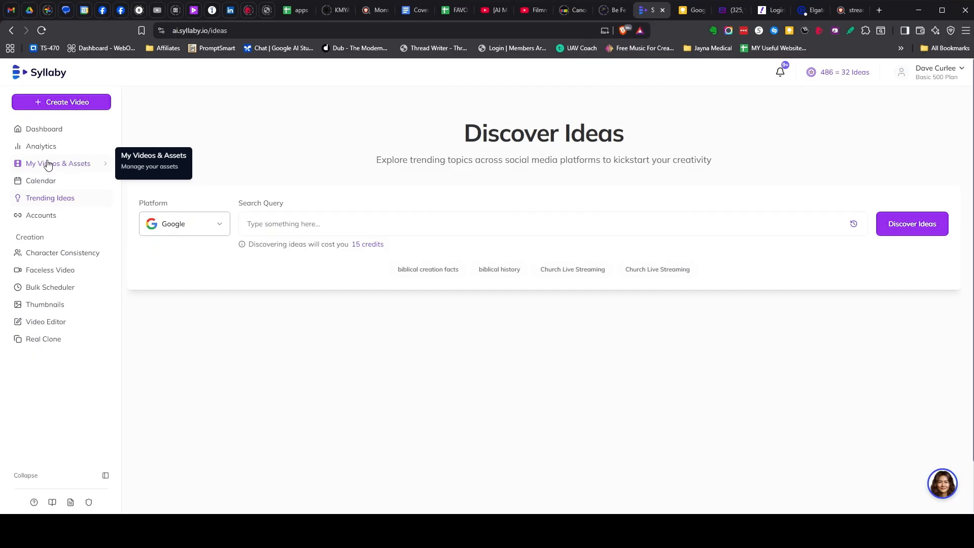
From My Videos & Assets, preview "The Biblical Battle That Changed Everything - Joshua's Miracle" and open it for editing.
{"action": "left_click", "coordinate": [63, 169]}
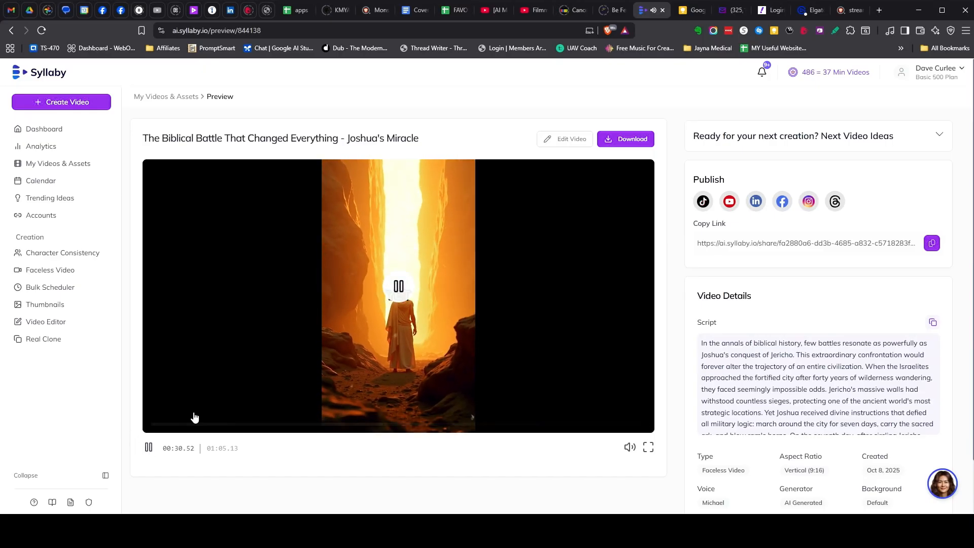
{"action": "left_click", "coordinate": [400, 288]}
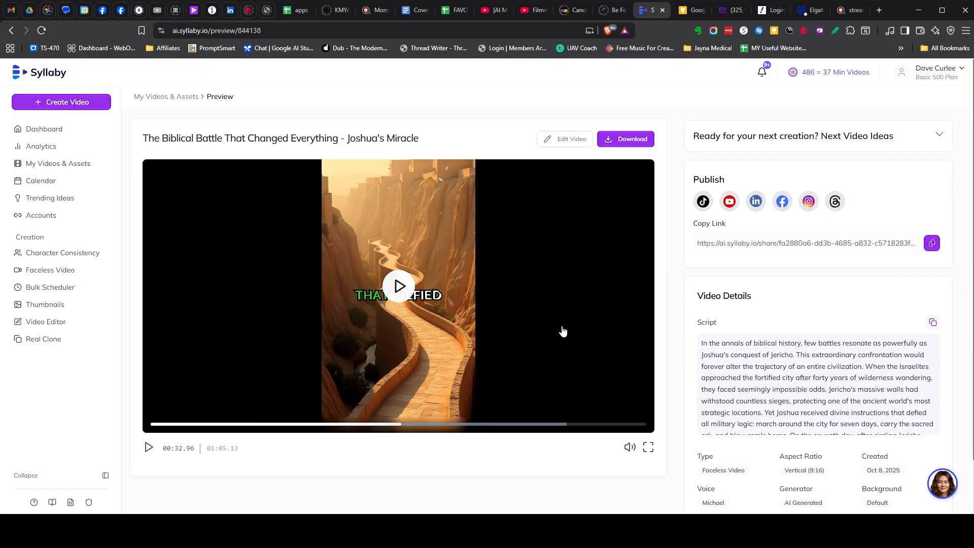
{"action": "left_click", "coordinate": [570, 142]}
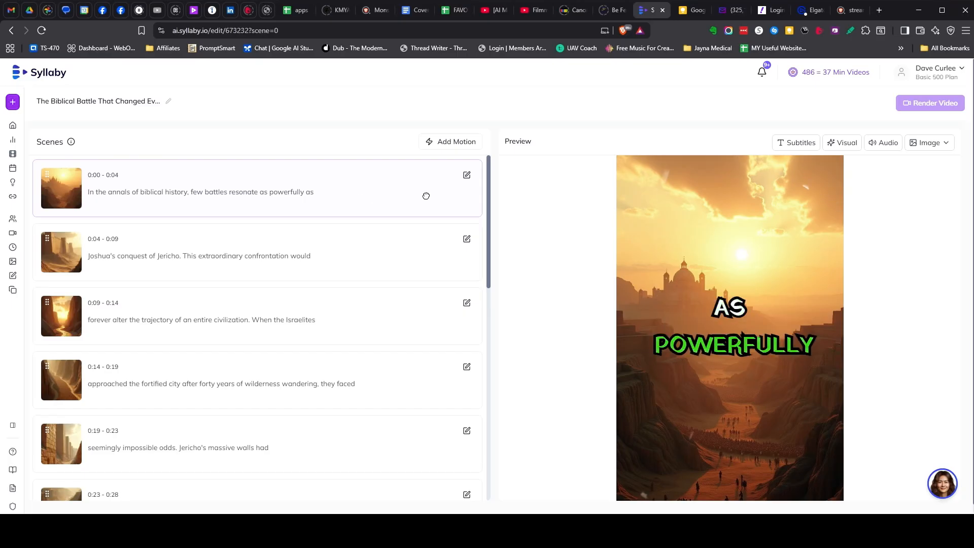
Open the first scene's caption words, and bring up Regenerate Image for the third scene.
{"action": "left_click", "coordinate": [467, 178]}
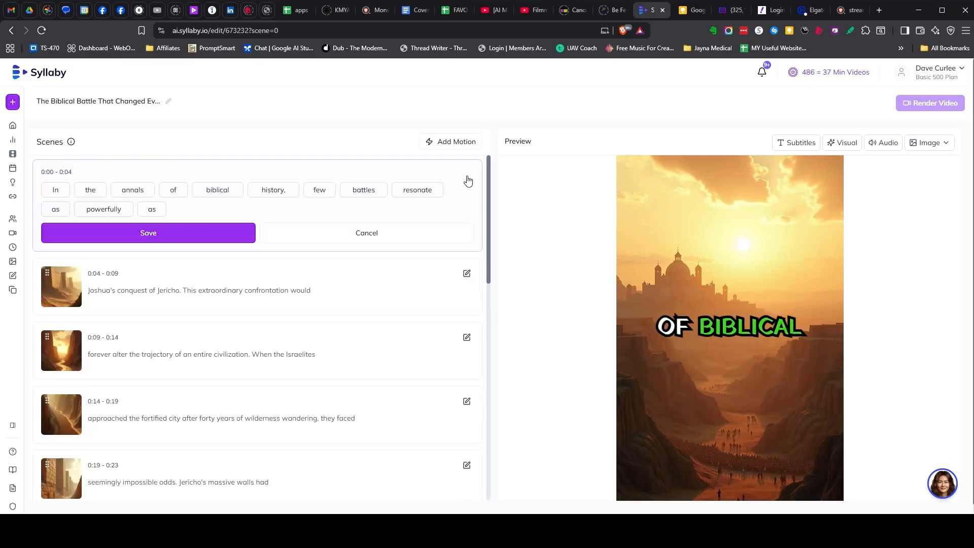
{"action": "left_click", "coordinate": [77, 348]}
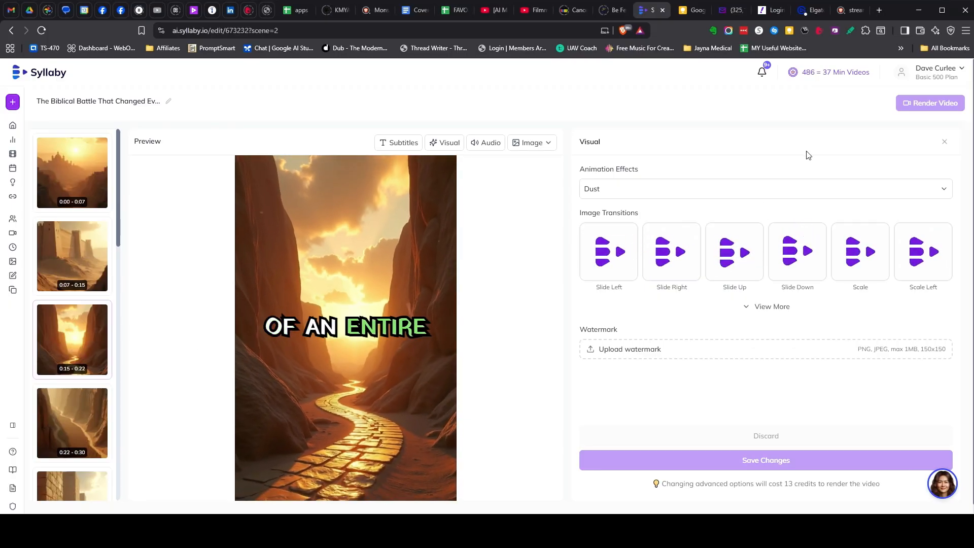
{"action": "left_click", "coordinate": [524, 148]}
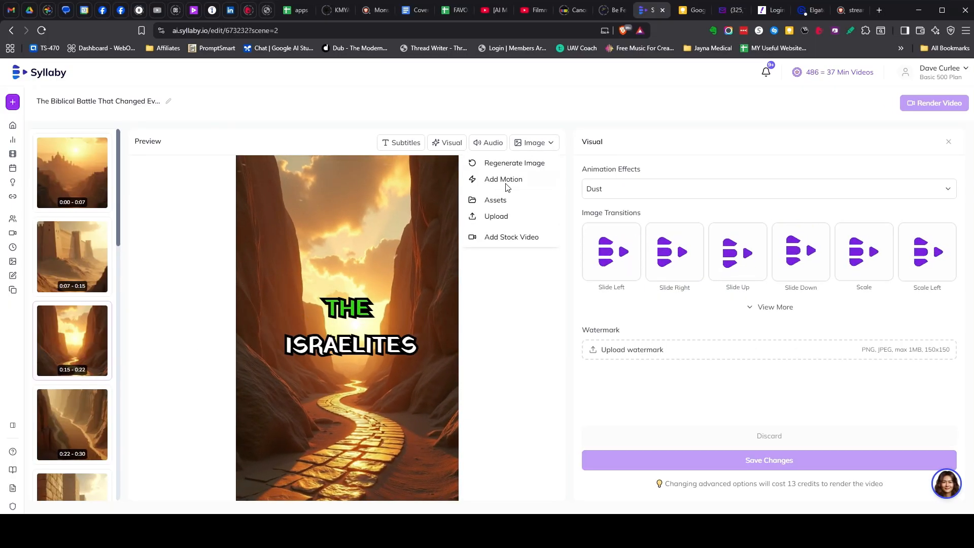
{"action": "left_click", "coordinate": [520, 166]}
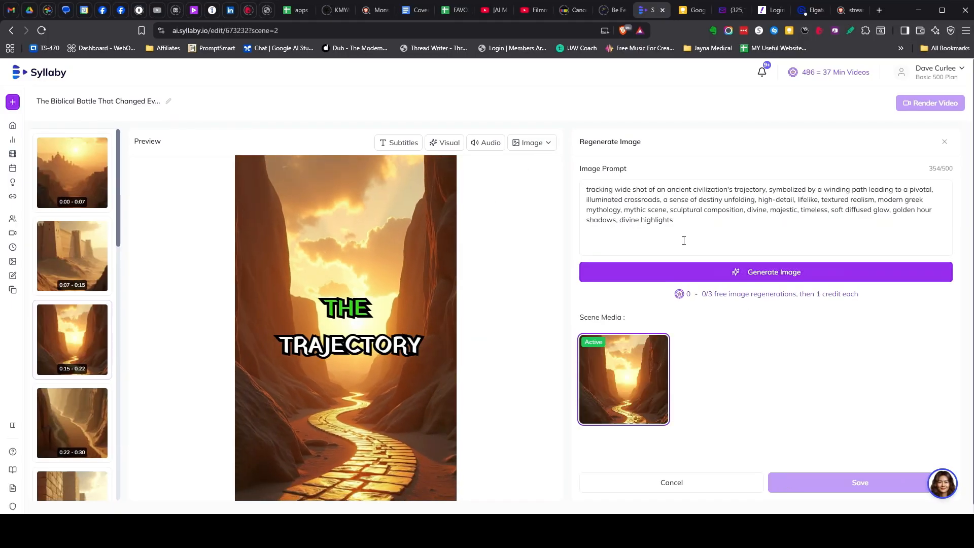
In the third scene's image prompt, replace the wording from "civilization's trajectory" through "lifelike" with "mass of people walking through a barren desert".
{"action": "left_click", "coordinate": [683, 221]}
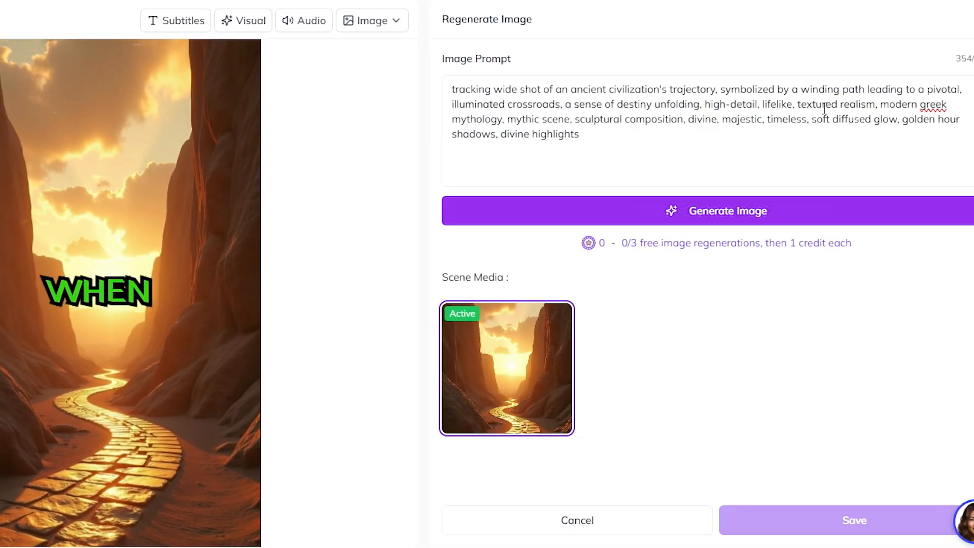
{"action": "left_click_drag", "start_coordinate": [793, 105], "coordinate": [570, 89]}
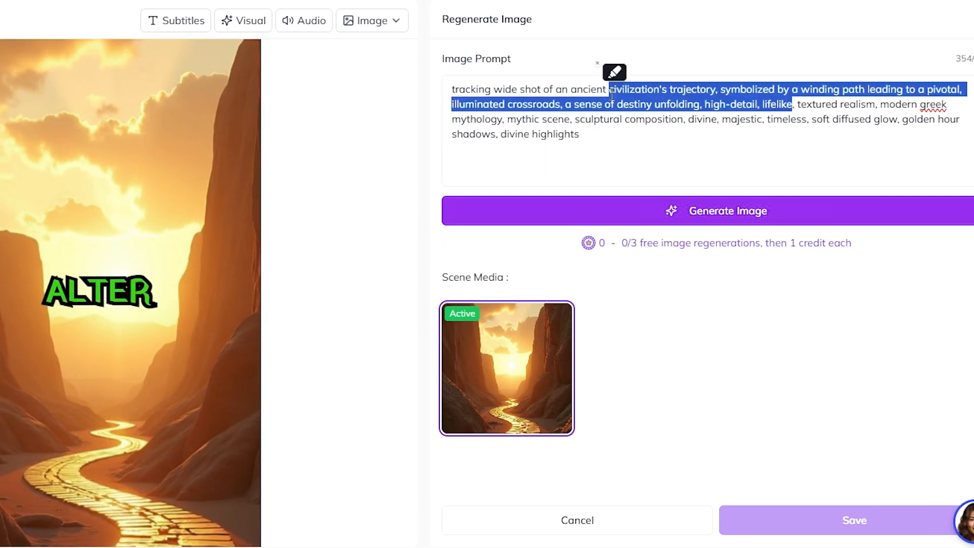
{"action": "type", "text": "mass of peo"}
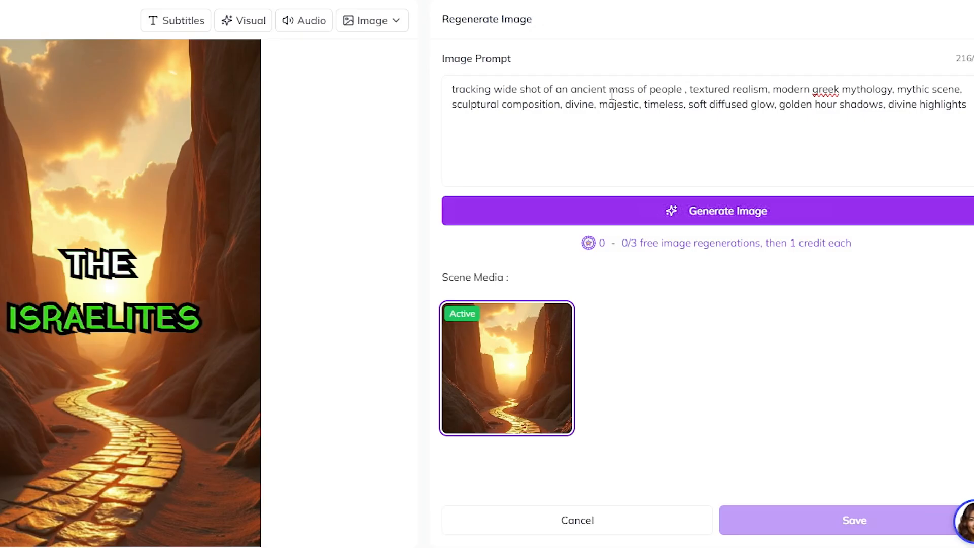
{"action": "type", "text": "ple "}
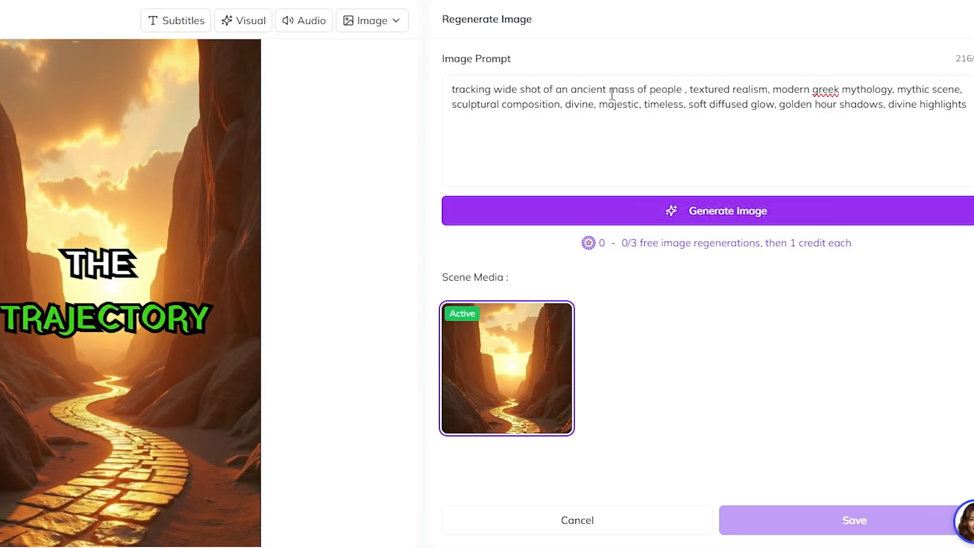
{"action": "type", "text": "tre"}
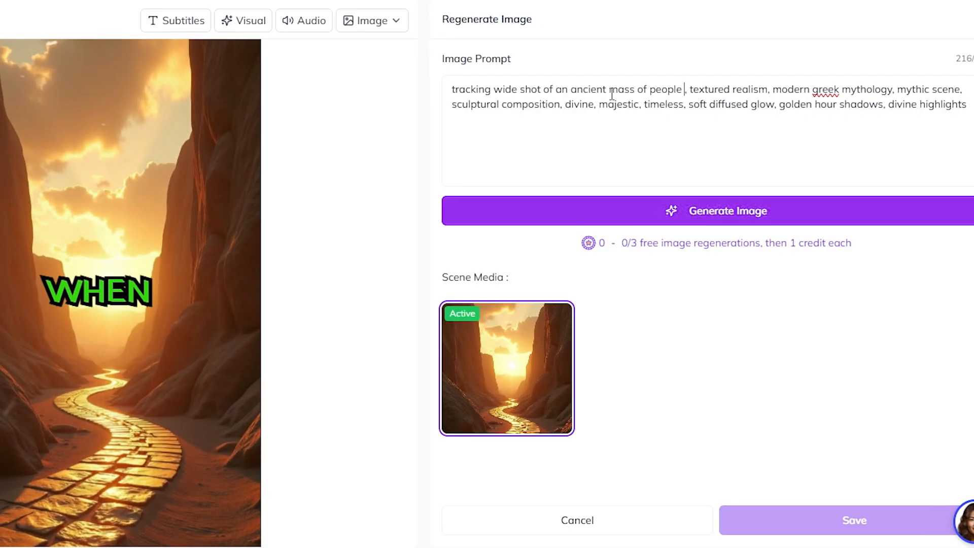
{"action": "key", "text": "BackSpace"}
{"action": "type", "text": "alking through "}
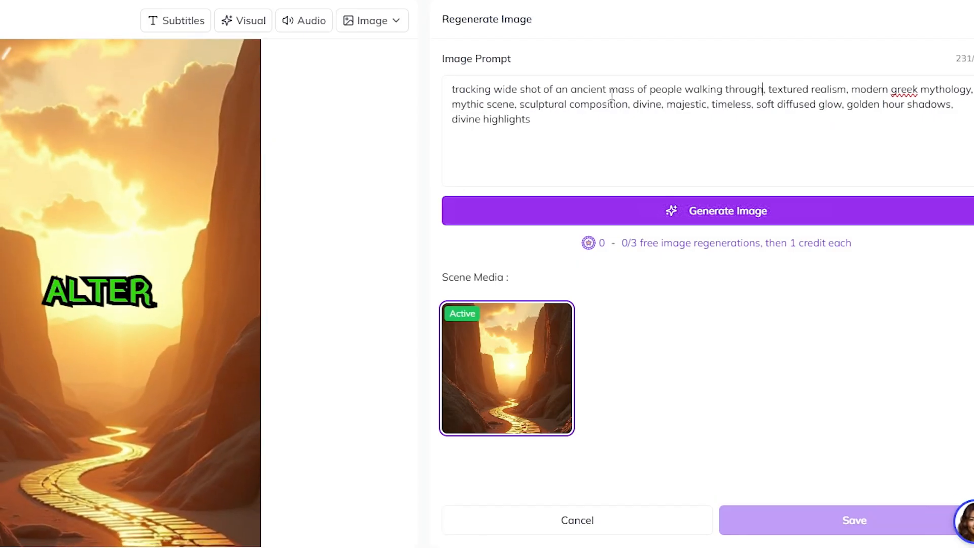
{"action": "type", "text": "a barro"}
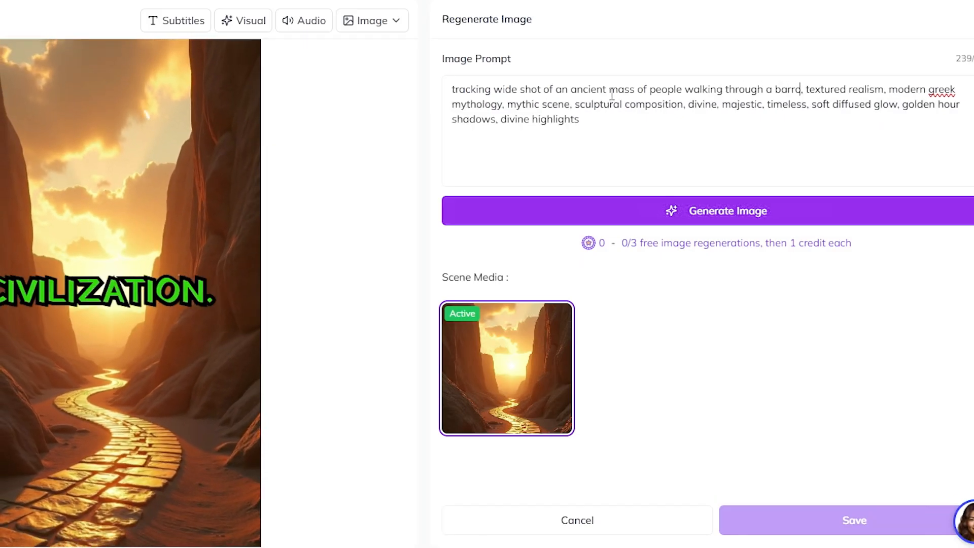
{"action": "key", "text": "BackSpace"}
{"action": "type", "text": "en dese"}
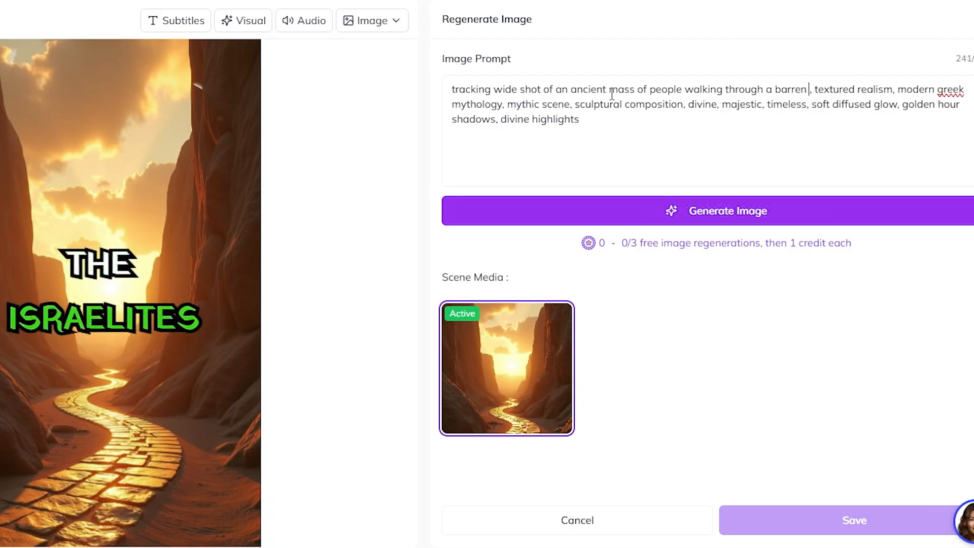
{"action": "type", "text": "rt"}
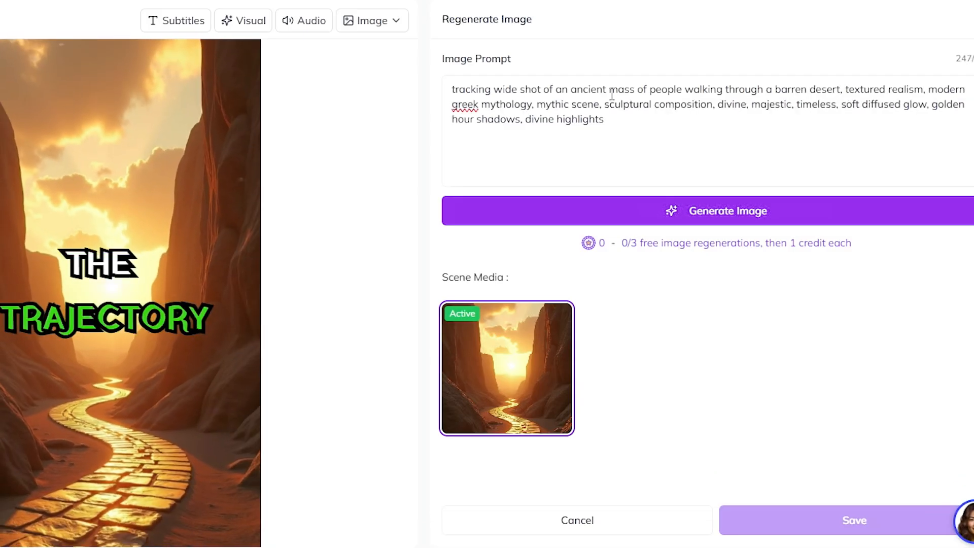
Generate an image from the edited prompt and save the new desert crowd picture as the third scene's media.
{"action": "left_click", "coordinate": [717, 217]}
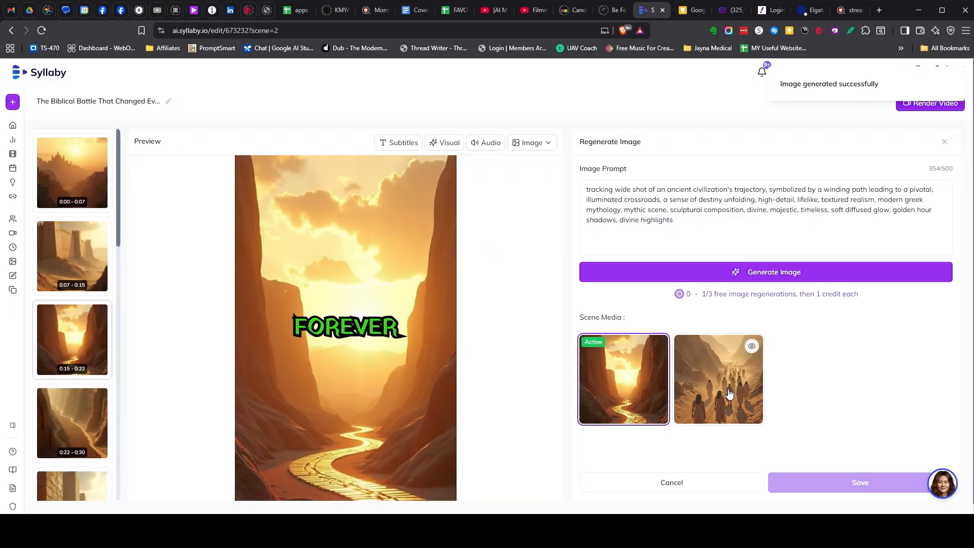
{"action": "left_click", "coordinate": [729, 394]}
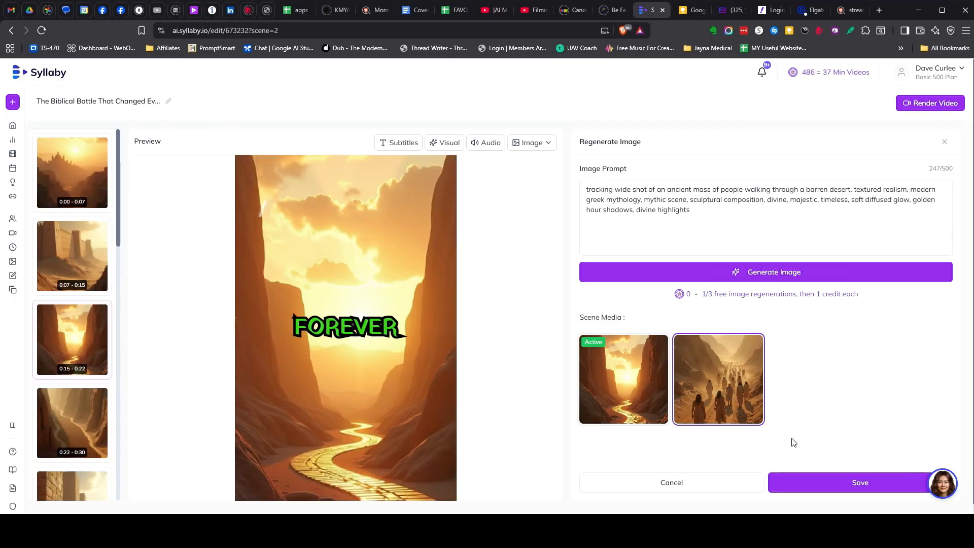
{"action": "left_click", "coordinate": [826, 479]}
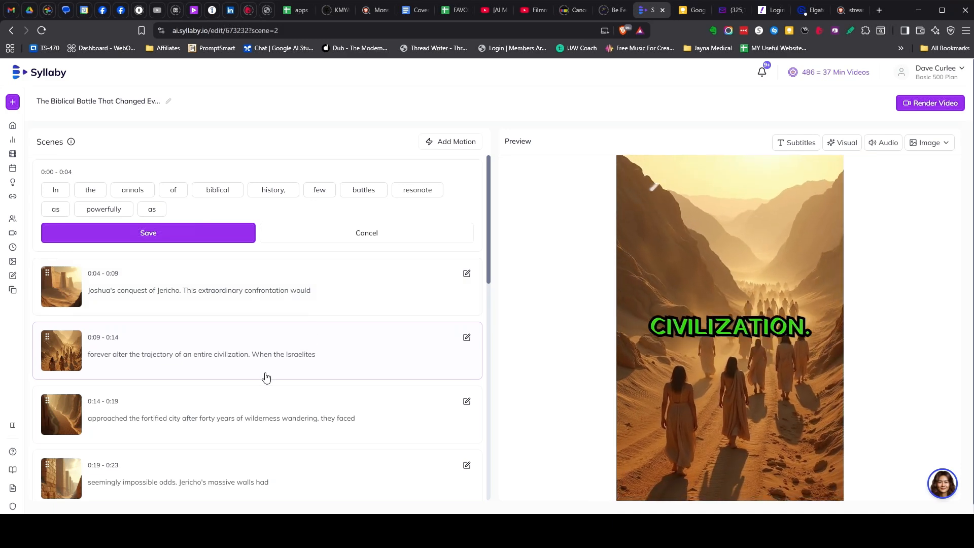
Preview the images of the 0:14 - 0:19 and 0:19 - 0:23 scenes.
{"action": "left_click", "coordinate": [157, 412]}
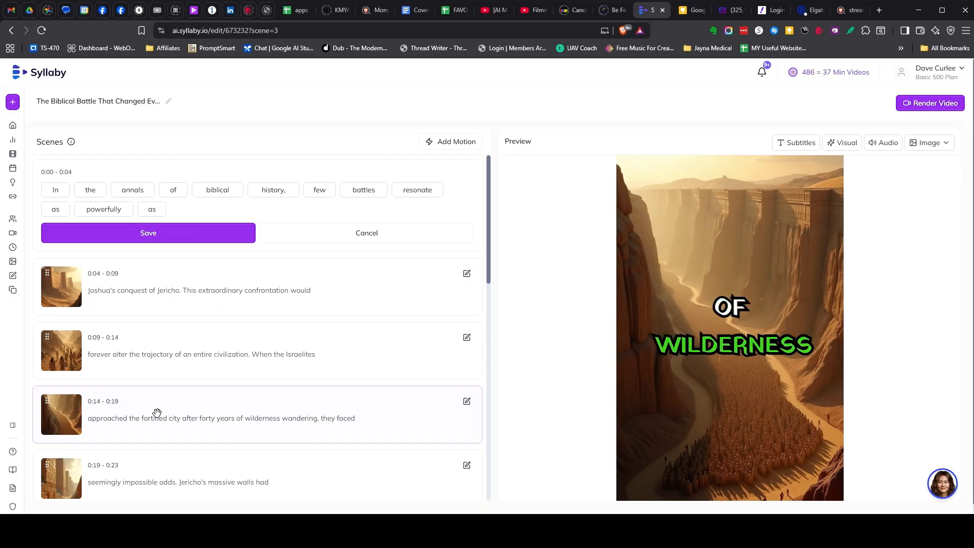
{"action": "scroll", "coordinate": [163, 385], "scroll_direction": "down", "scroll_amount": 2}
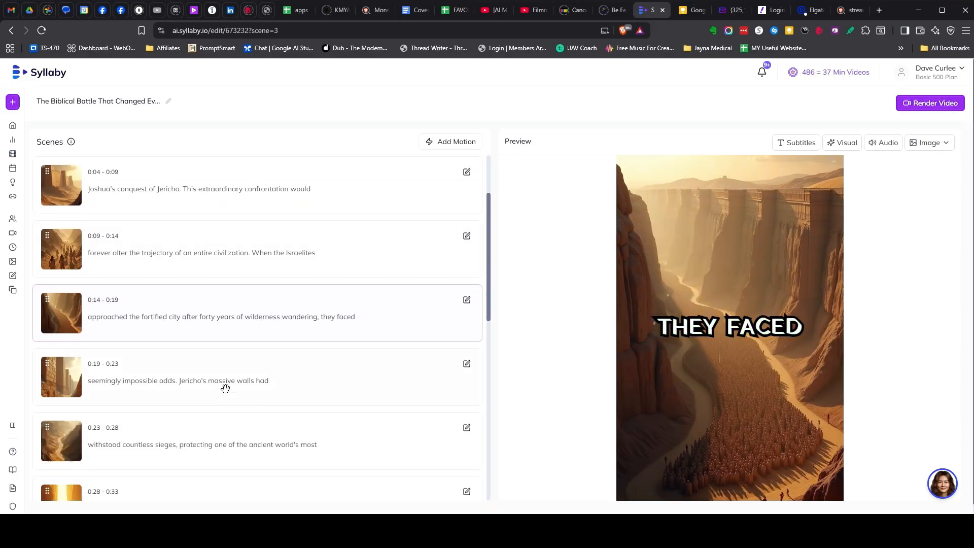
{"action": "left_click", "coordinate": [296, 384]}
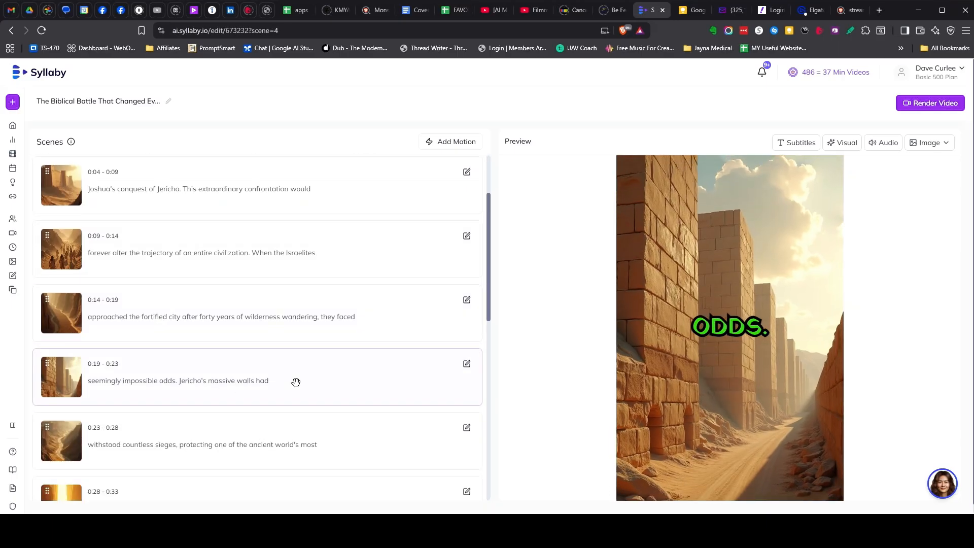
{"action": "scroll", "coordinate": [314, 401], "scroll_direction": "down", "scroll_amount": 1}
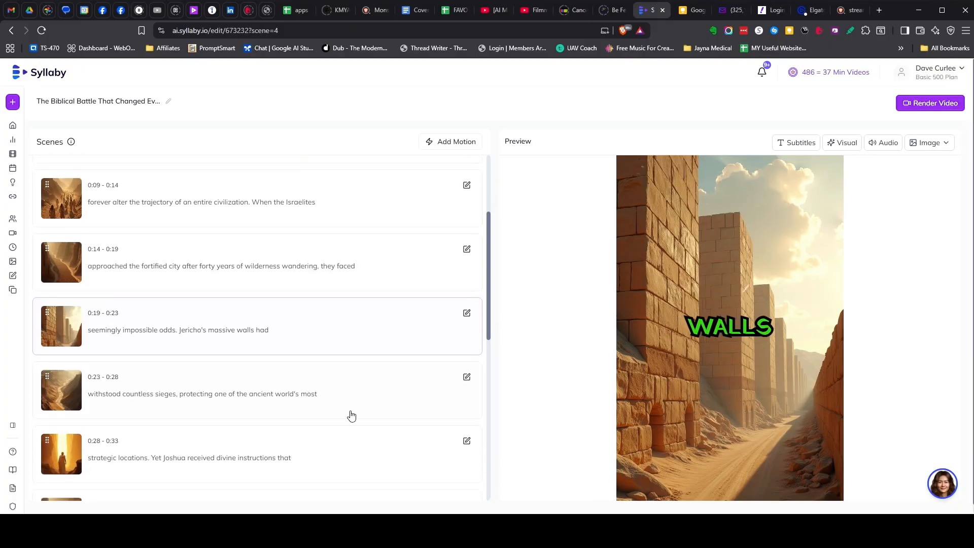
Select the 0:23 - 0:28 scene, open its caption words, and bring up Regenerate Image for it.
{"action": "left_click", "coordinate": [352, 401]}
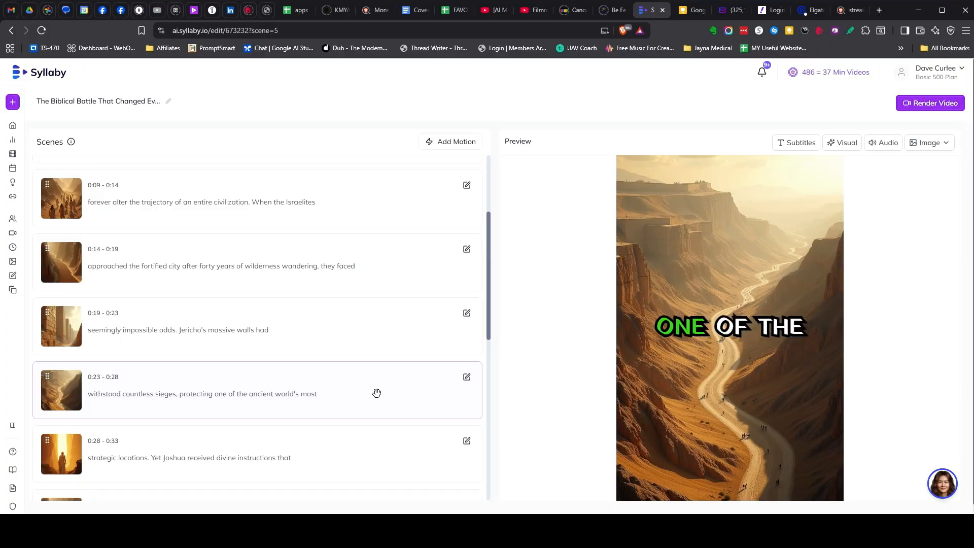
{"action": "left_click", "coordinate": [466, 378]}
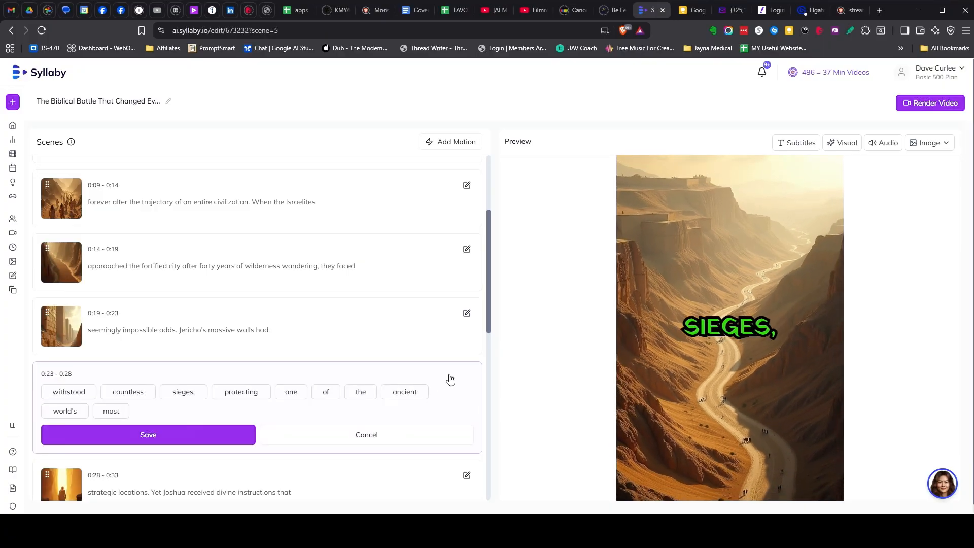
{"action": "left_click", "coordinate": [927, 145]}
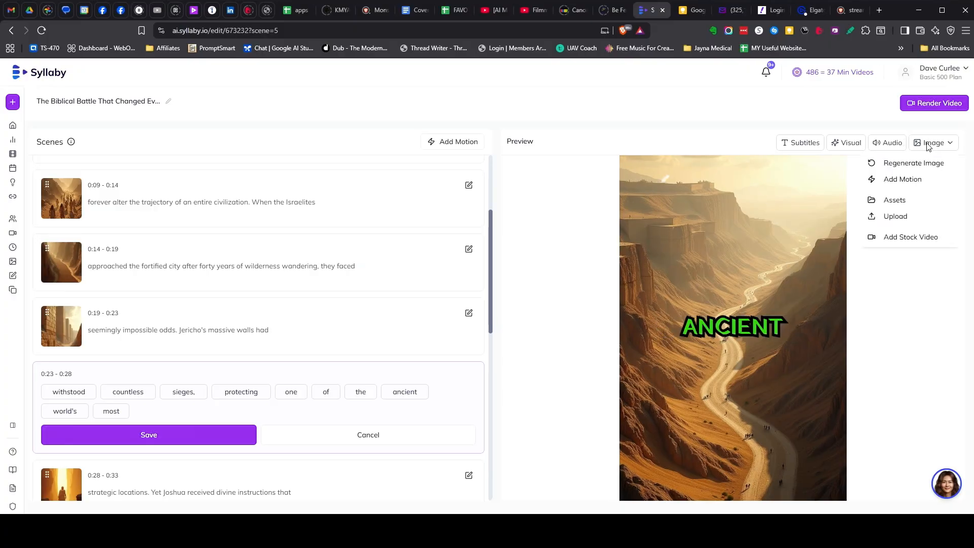
{"action": "left_click", "coordinate": [906, 164]}
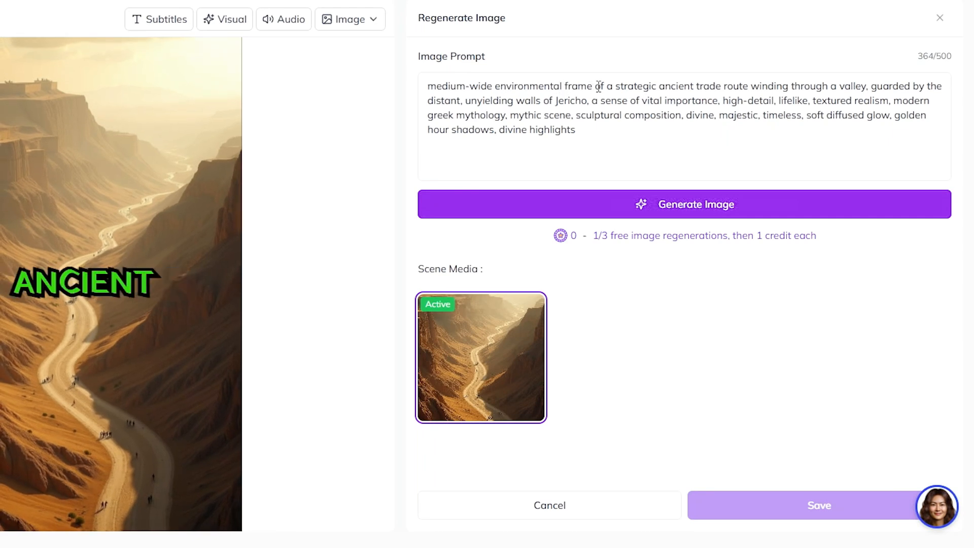
In the image prompt, replace the wording from "of a strategic ancient trade route" through "walls of Jericho" with "fortified city with massive walls".
{"action": "left_click_drag", "start_coordinate": [596, 86], "coordinate": [867, 91]}
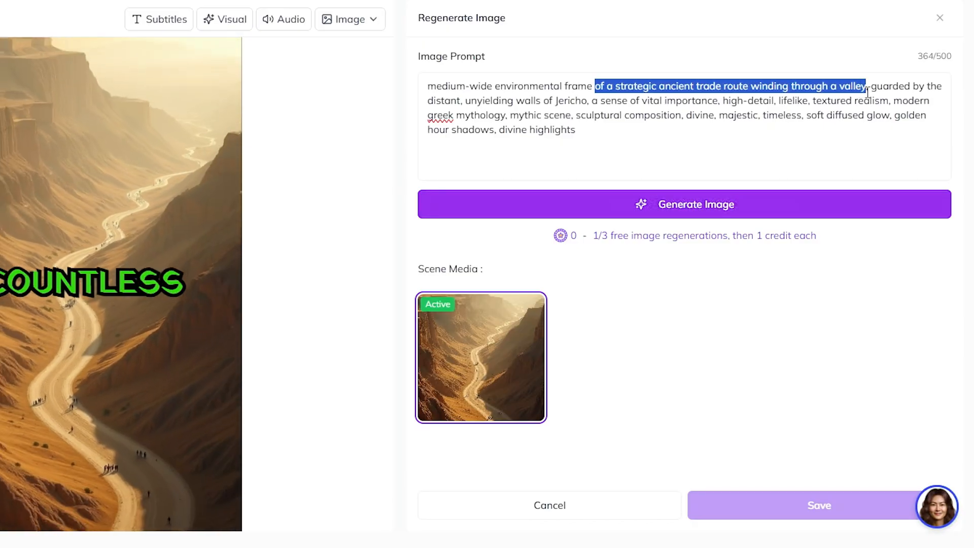
{"action": "left_click_drag", "start_coordinate": [868, 93], "coordinate": [495, 101]}
{"action": "left_click_drag", "start_coordinate": [588, 104], "coordinate": [588, 104]}
{"action": "type", "text": "w"}
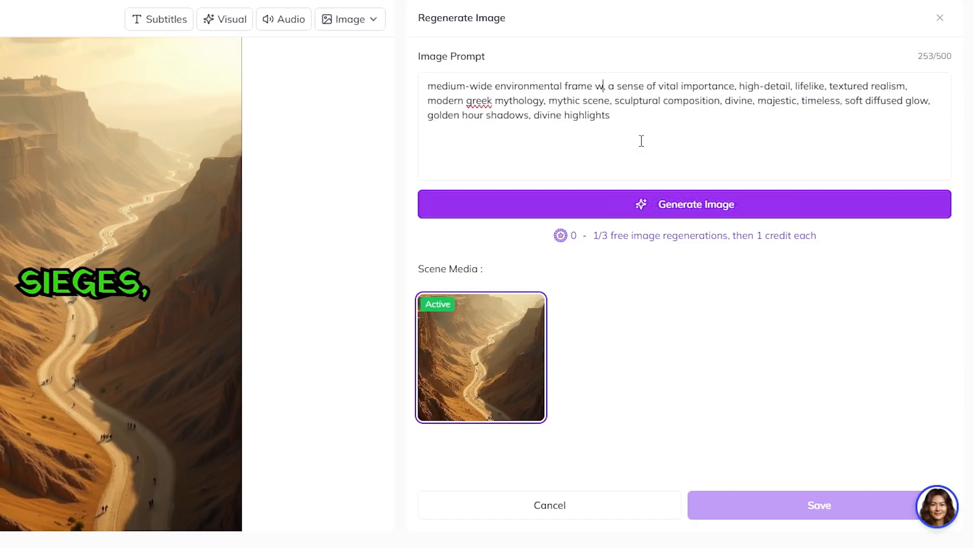
{"action": "key", "text": "BackSpace"}
{"action": "type", "text": "fortified "}
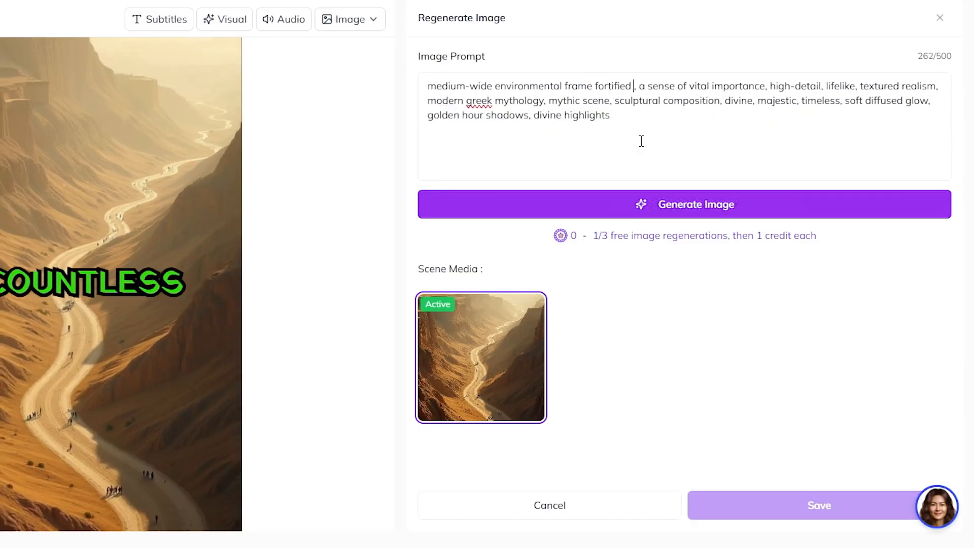
{"action": "type", "text": "city wiw"}
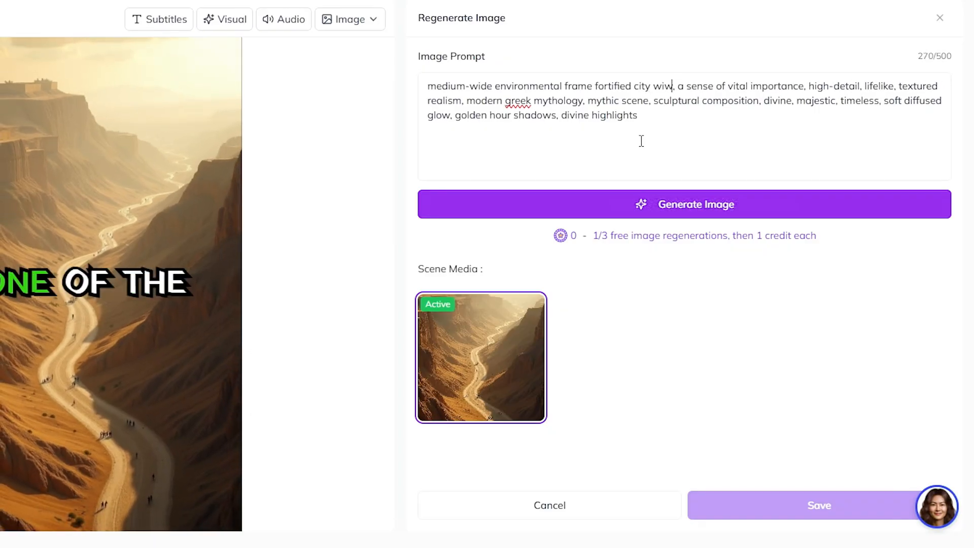
{"action": "type", "text": "h mas"}
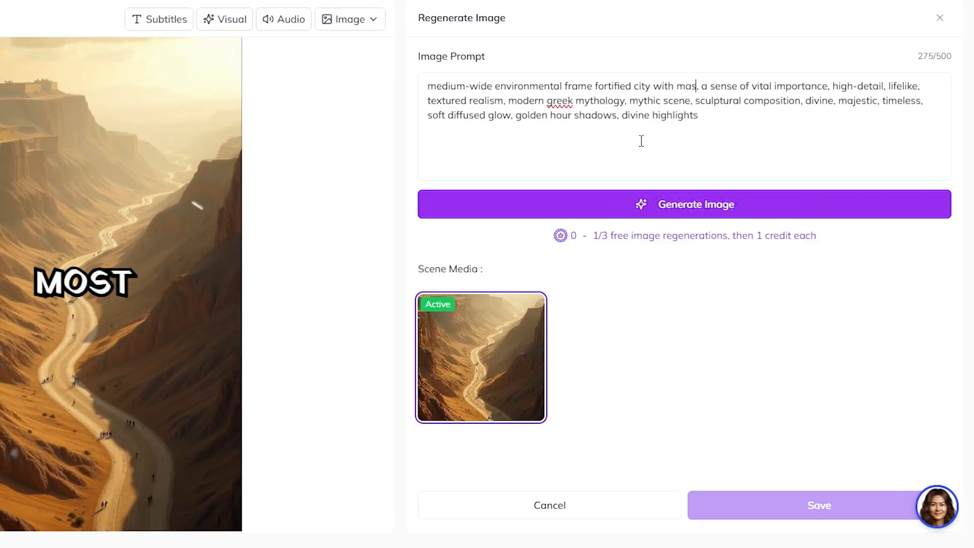
{"action": "type", "text": "sive walls"}
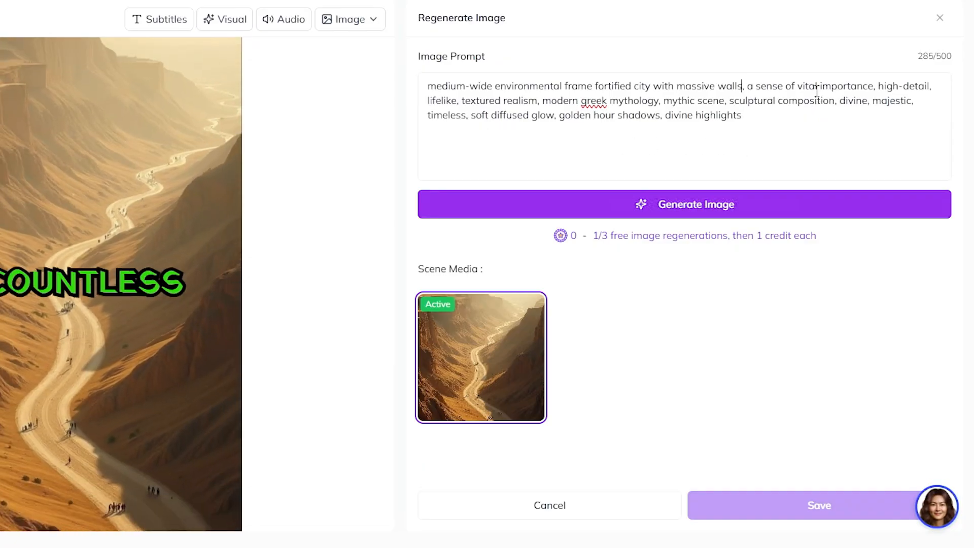
Generate the fortified city image and apply it to the 0:23 - 0:28 scene.
{"action": "left_click", "coordinate": [738, 210]}
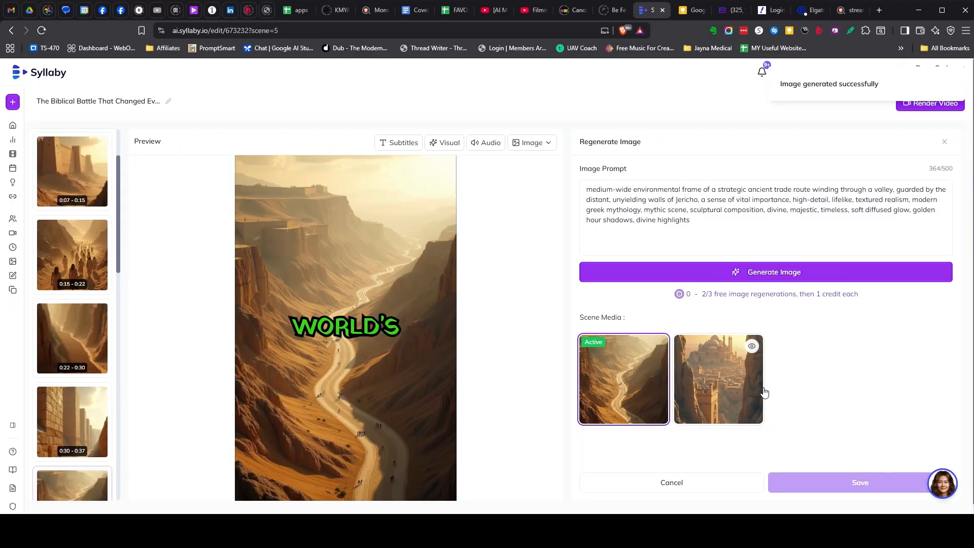
{"action": "left_click", "coordinate": [718, 383]}
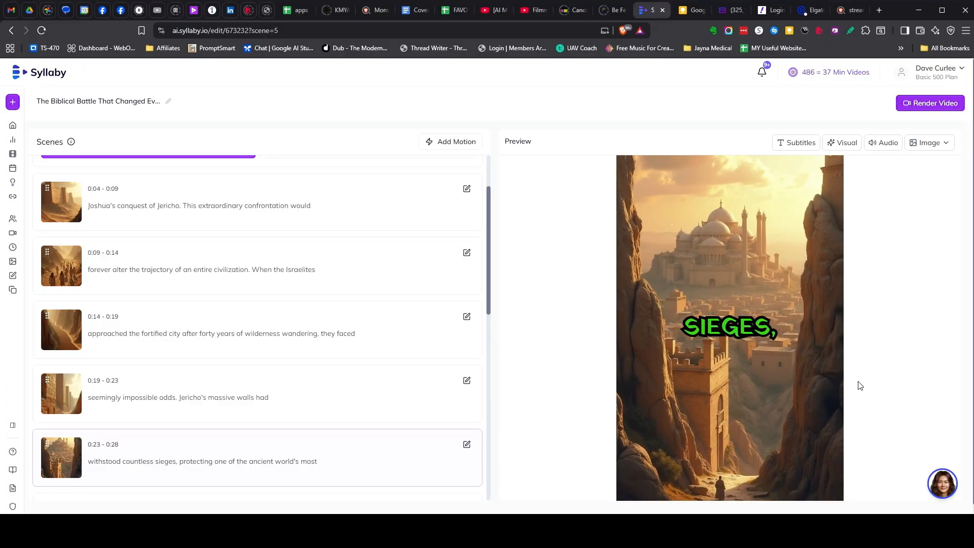
Look through the later scenes, select the 0:42 - 0:47 scene, and open Regenerate Image for it.
{"action": "scroll", "coordinate": [238, 399], "scroll_direction": "down", "scroll_amount": 2}
{"action": "scroll", "coordinate": [249, 400], "scroll_direction": "down", "scroll_amount": 1}
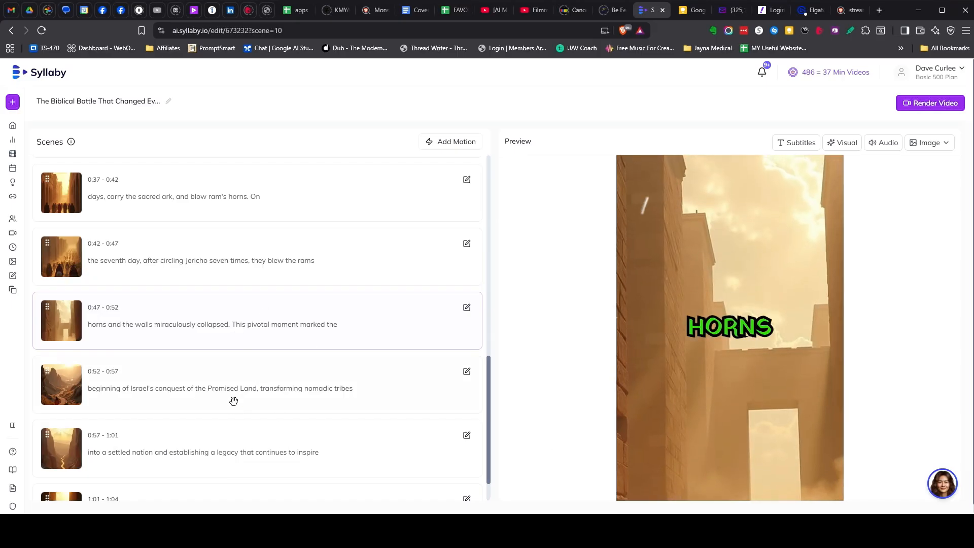
{"action": "left_click", "coordinate": [234, 402]}
{"action": "scroll", "coordinate": [264, 356], "scroll_direction": "up", "scroll_amount": 1}
{"action": "left_click", "coordinate": [293, 321]}
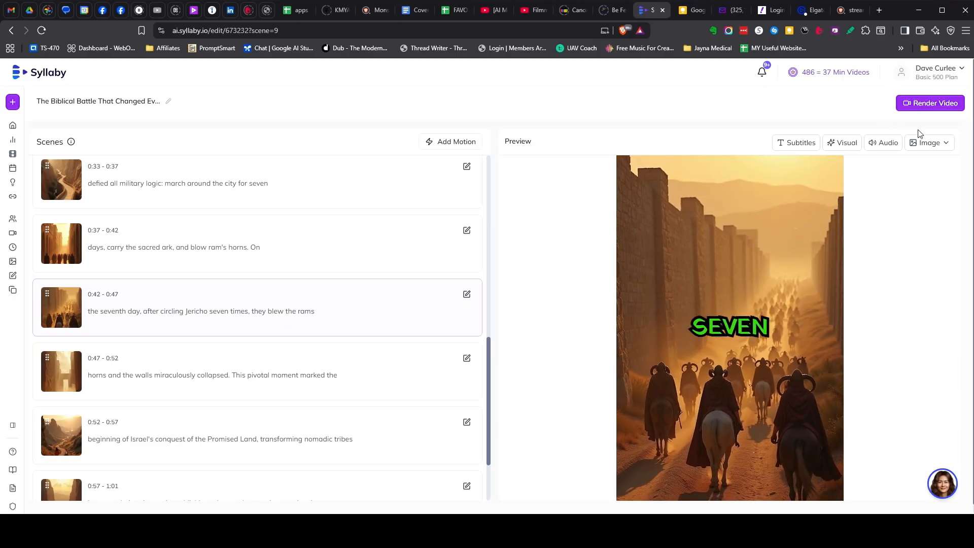
{"action": "left_click", "coordinate": [930, 144]}
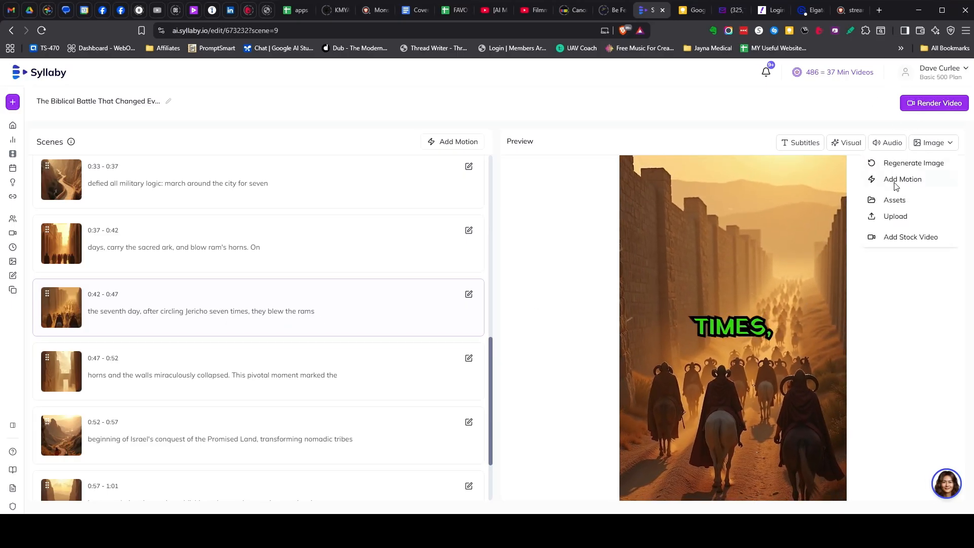
{"action": "left_click", "coordinate": [913, 163]}
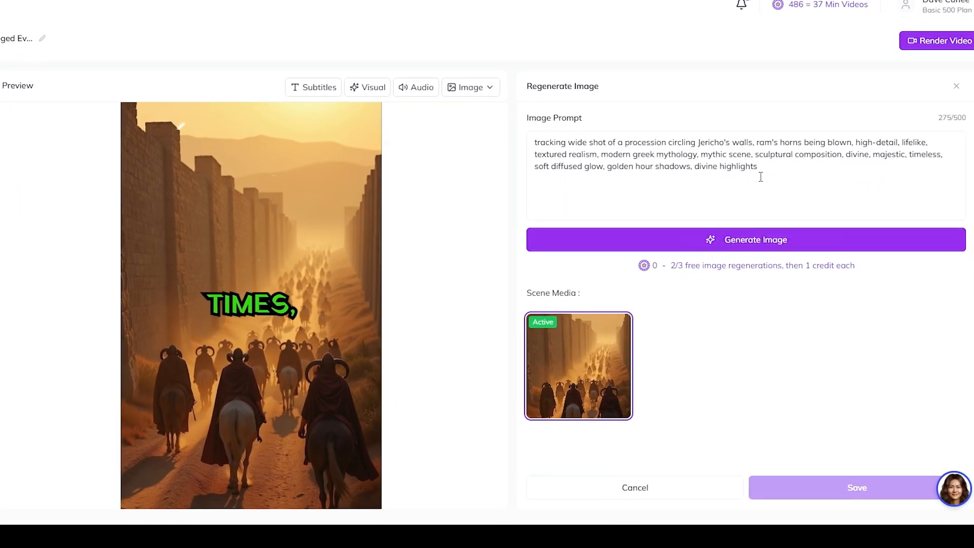
Replace "ram's horns" with "ancient trumpets" in the 0:42 - 0:47 scene's image prompt.
{"action": "mouse_move", "coordinate": [746, 100]}
{"action": "left_mouse_down"}
{"action": "mouse_move", "coordinate": [791, 102]}
{"action": "mouse_move", "coordinate": [792, 93]}
{"action": "left_mouse_up"}
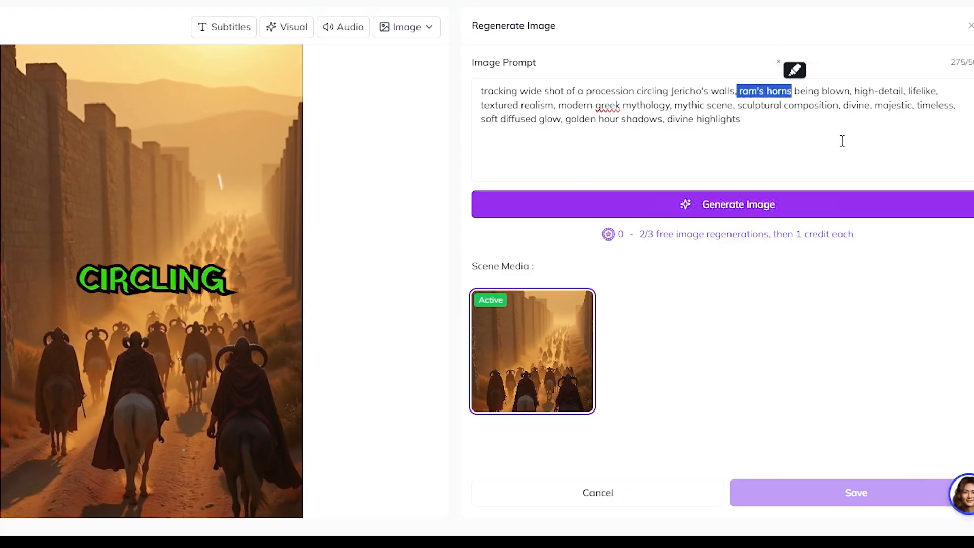
{"action": "type", "text": "ancient "}
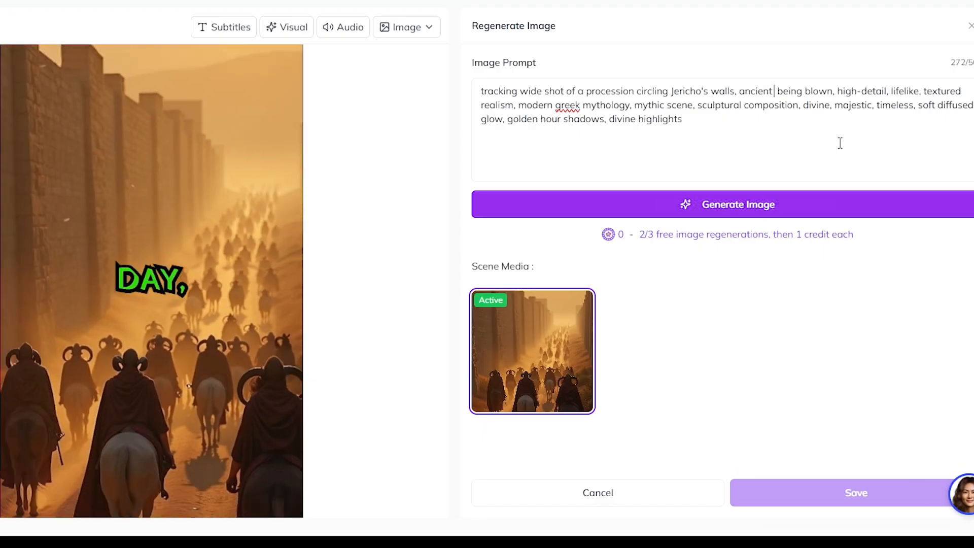
{"action": "type", "text": "trumpets"}
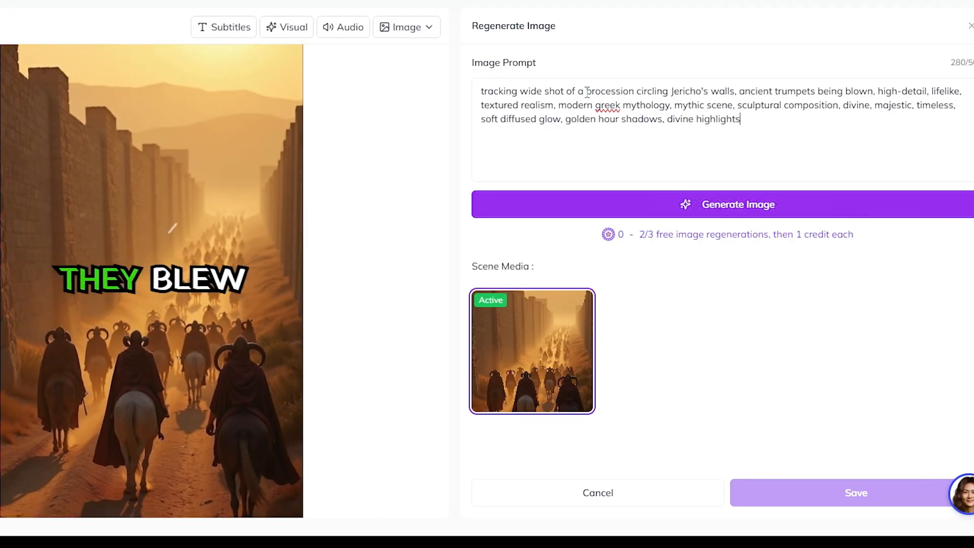
In the 0:42 - 0:47 scene's image prompt, replace "procession" with "mass of ancient people marching around the".
{"action": "left_click_drag", "start_coordinate": [587, 92], "coordinate": [633, 92]}
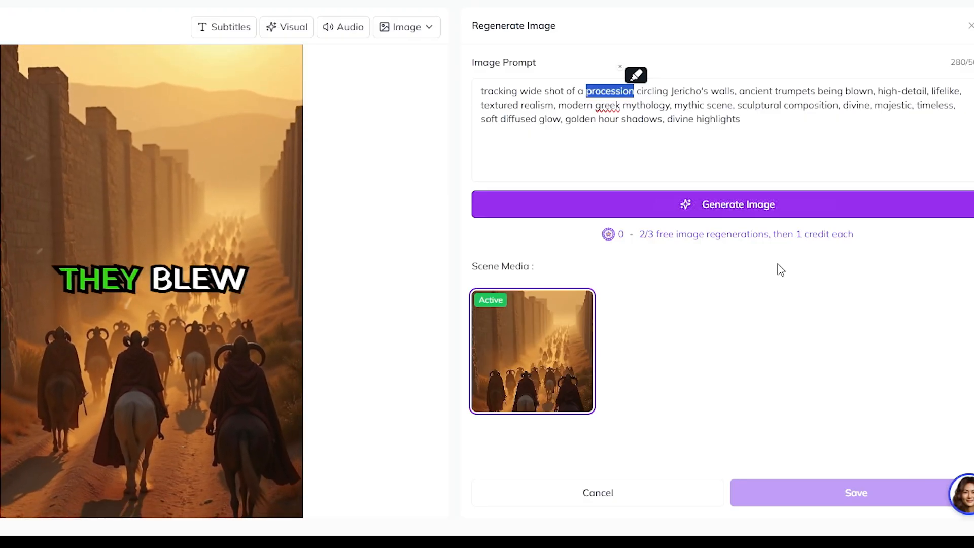
{"action": "type", "text": "mass of "}
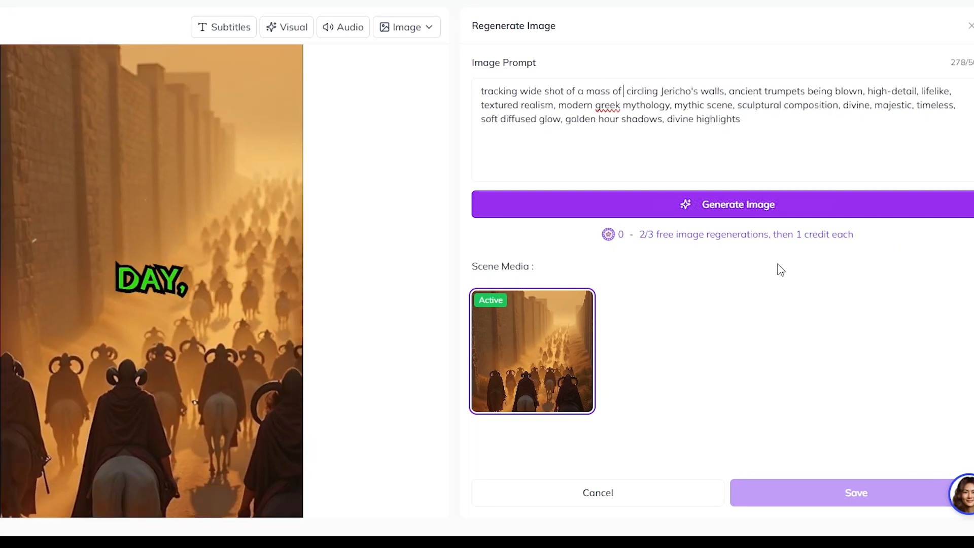
{"action": "type", "text": "ancient "}
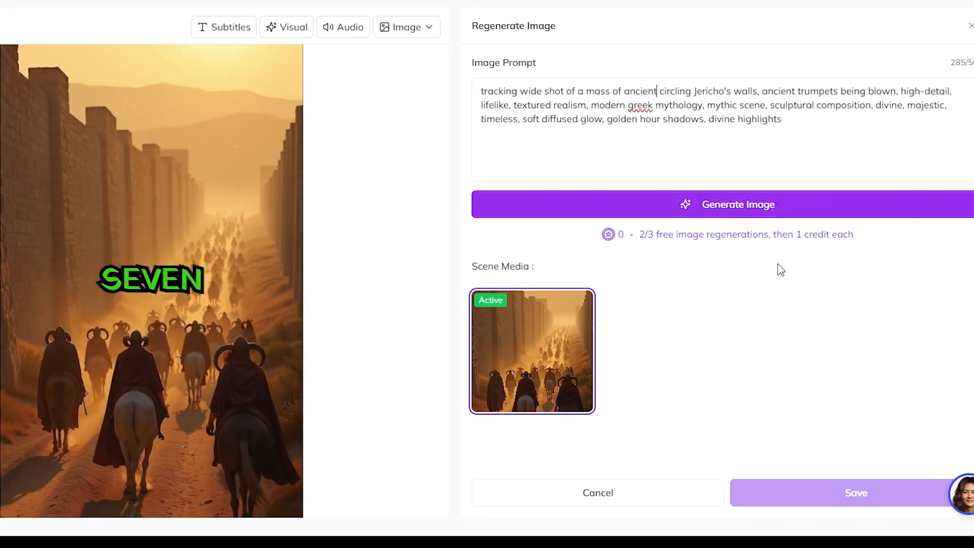
{"action": "type", "text": "people"}
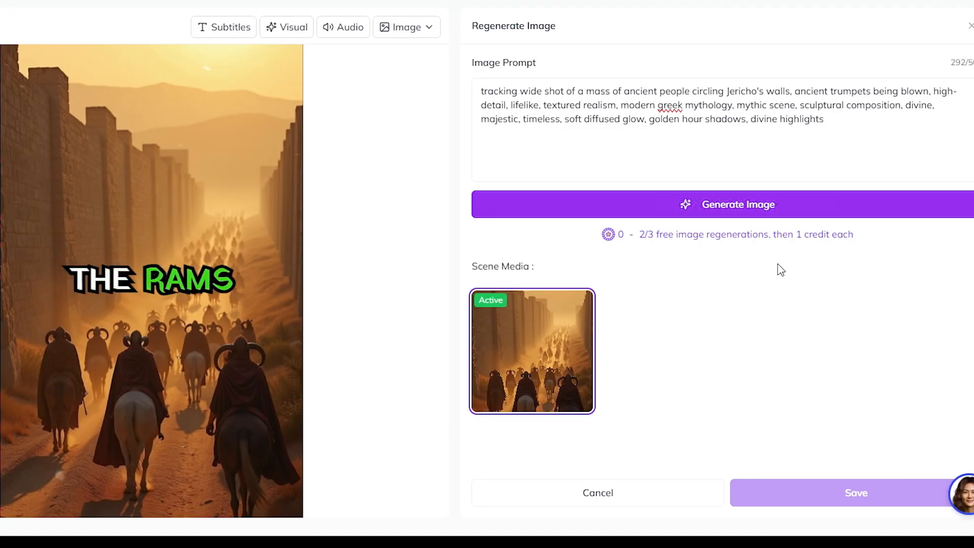
{"action": "type", "text": " walk"}
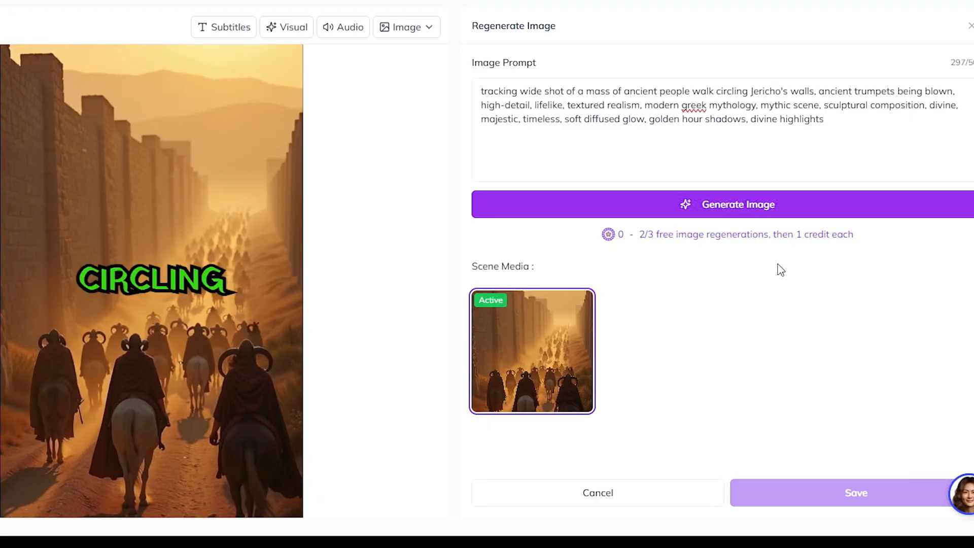
{"action": "key", "text": "BackSpace"}
{"action": "key", "text": "BackSpace"}
{"action": "key", "text": "BackSpace"}
{"action": "key", "text": "BackSpace"}
{"action": "type", "text": "marching ar"}
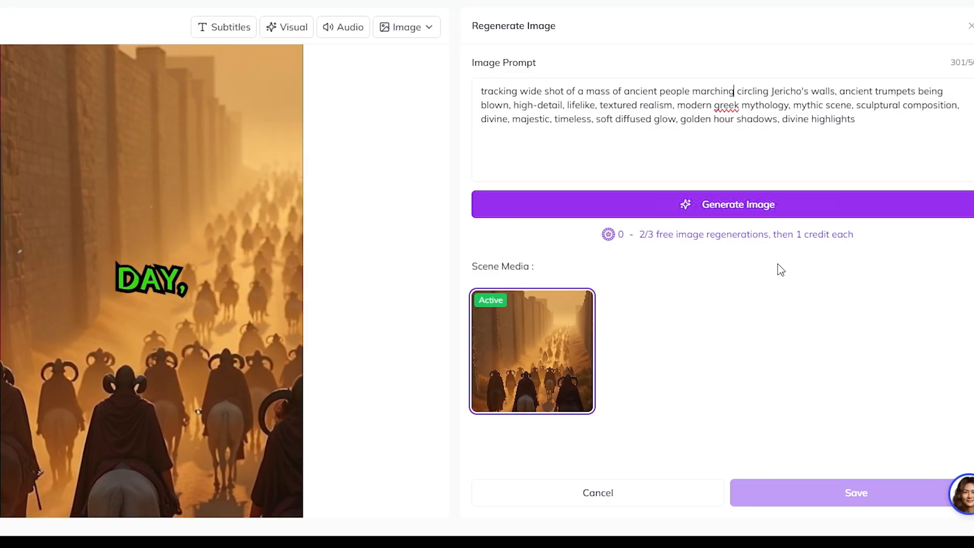
{"action": "type", "text": "ound the"}
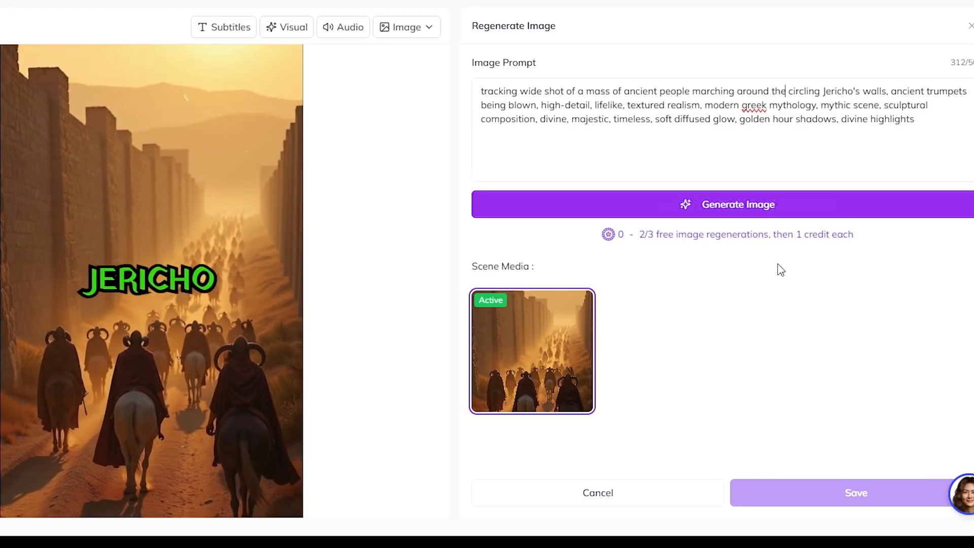
Replace "circling Jericho's walls" in the image prompt so the wording reads "marching around the base of the walls of Jericho".
{"action": "key", "text": "BackSpace"}
{"action": "key", "text": "BackSpace"}
{"action": "key", "text": "BackSpace"}
{"action": "key", "text": "BackSpace"}
{"action": "key", "text": "BackSpace"}
{"action": "key", "text": "BackSpace"}
{"action": "key", "text": "BackSpace"}
{"action": "key", "text": "BackSpace"}
{"action": "key", "text": "BackSpace"}
{"action": "key", "text": "BackSpace"}
{"action": "key", "text": "BackSpace"}
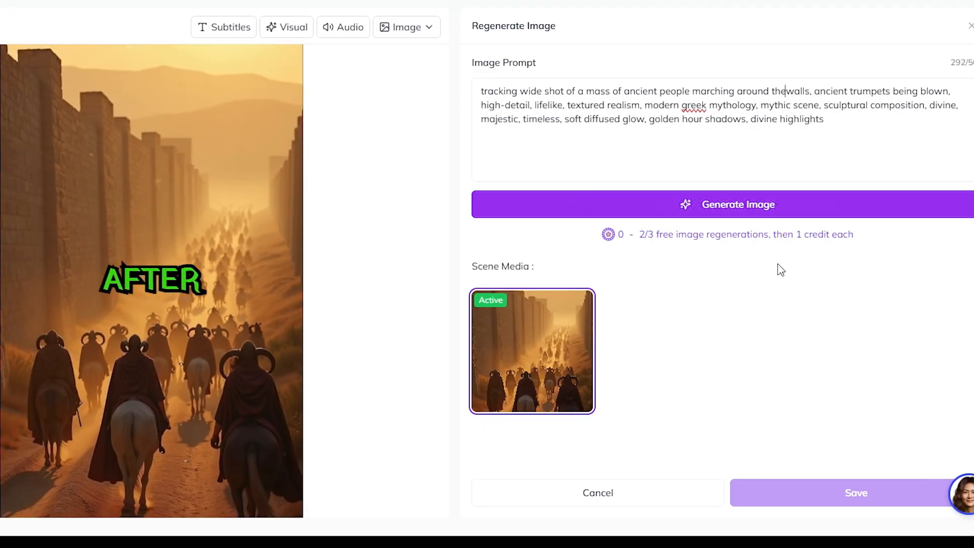
{"action": "key", "text": "Delete"}
{"action": "key", "text": "Delete"}
{"action": "key", "text": "Delete"}
{"action": "key", "text": "Delete"}
{"action": "key", "text": "Delete"}
{"action": "key", "text": "Delete"}
{"action": "key", "text": "Delete"}
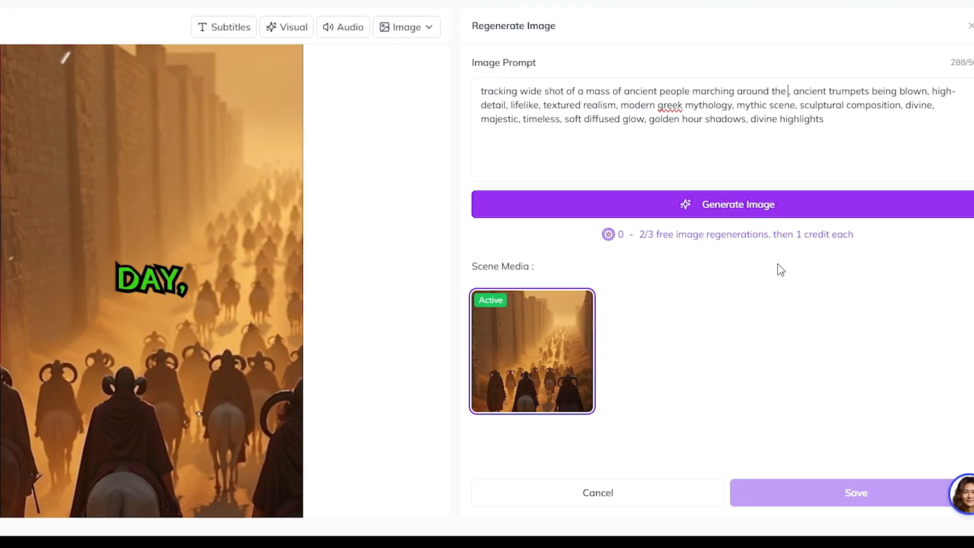
{"action": "type", "text": "base of the "}
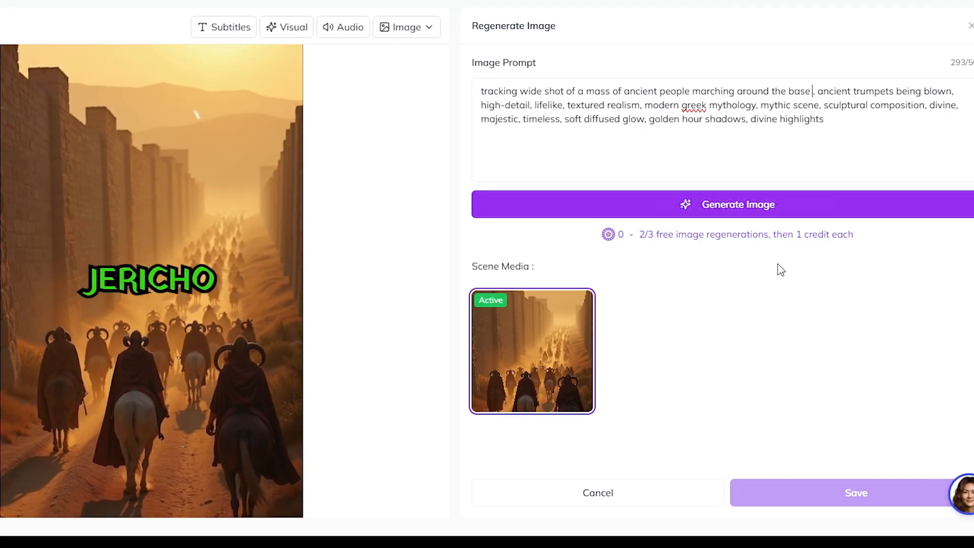
{"action": "type", "text": "walls of Jericho"}
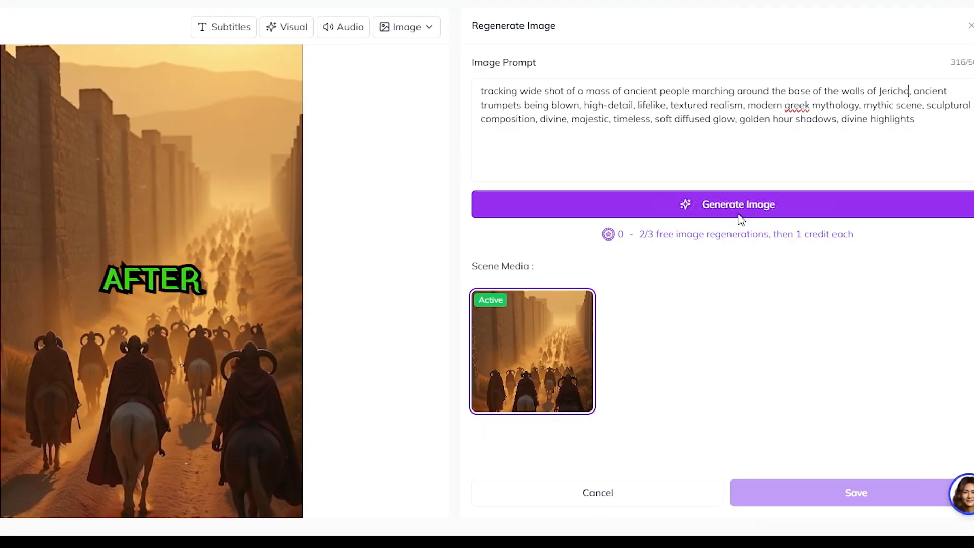
Generate the marching crowd image and apply it to the 0:42 - 0:47 scene.
{"action": "left_click", "coordinate": [812, 204]}
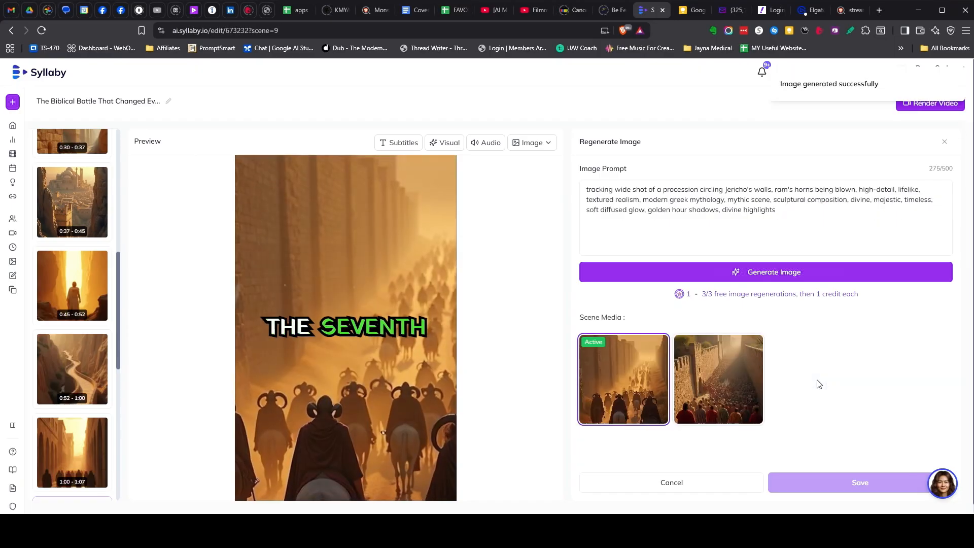
{"action": "left_click", "coordinate": [735, 375]}
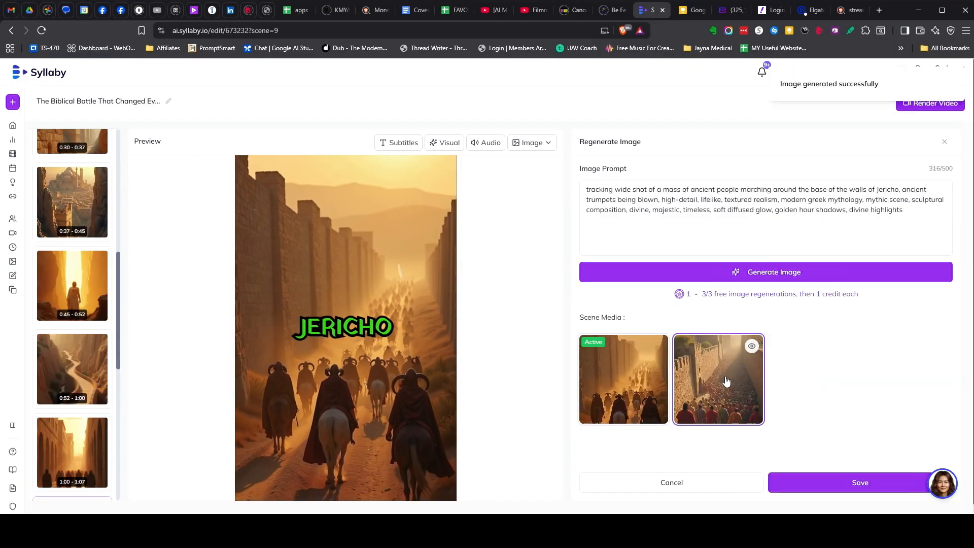
{"action": "left_click", "coordinate": [846, 488]}
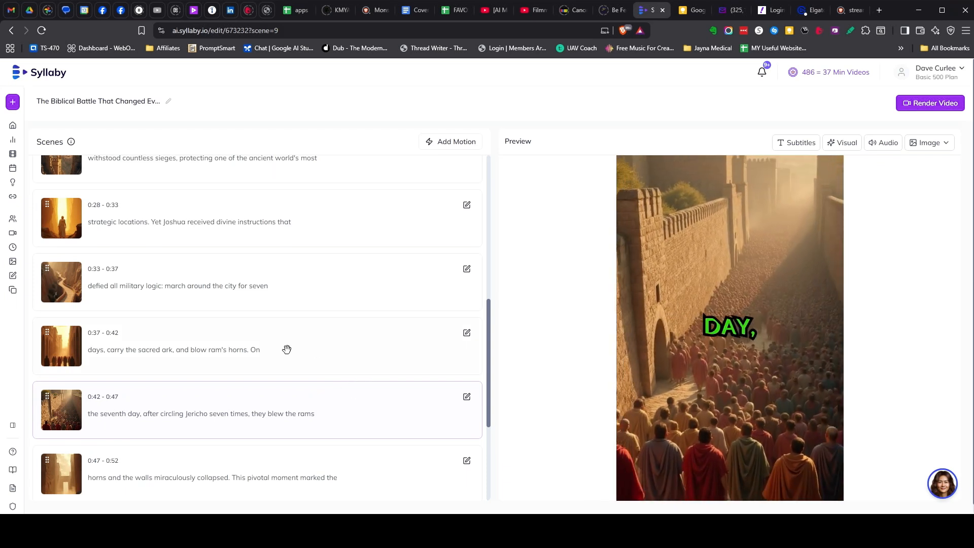
Render the edited Jericho video, and open the completed Adam and Eve video for editing.
{"action": "left_click", "coordinate": [932, 103]}
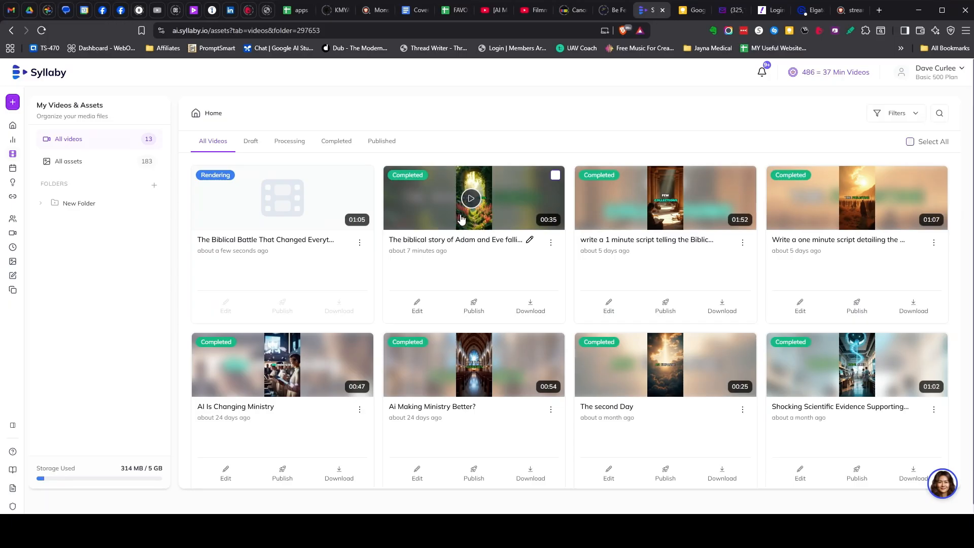
{"action": "left_click", "coordinate": [461, 220]}
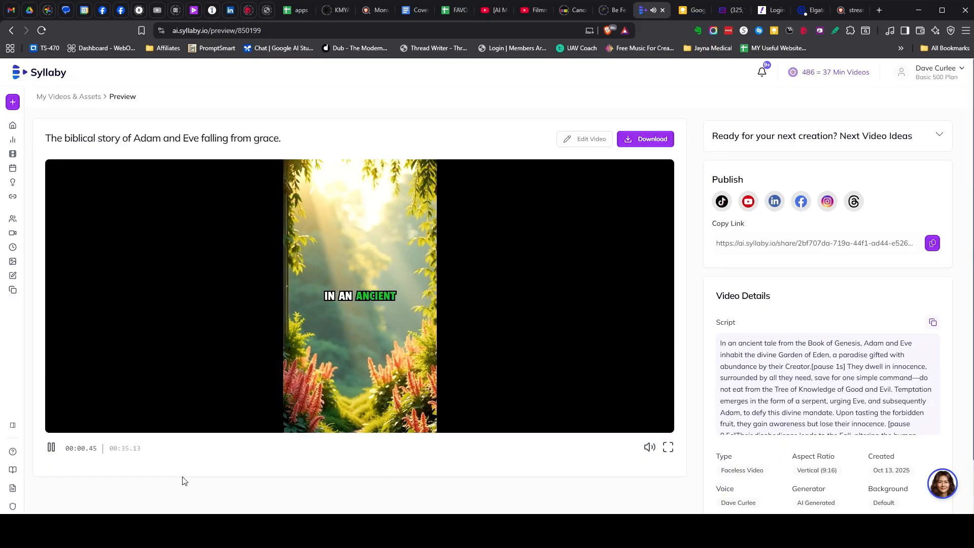
{"action": "left_click", "coordinate": [584, 139]}
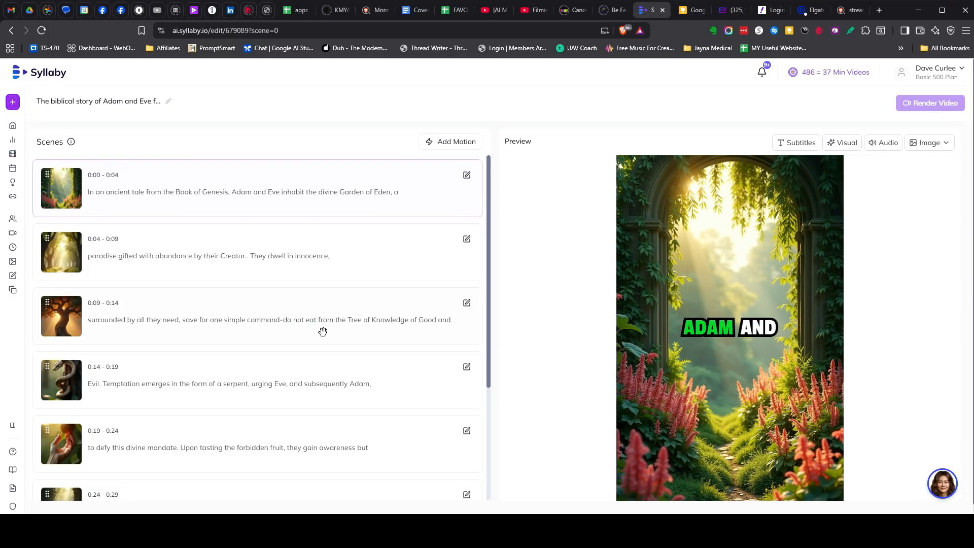
Select the Adam and Eve video's 0:29 - 0:33 scene and open Regenerate Image for it.
{"action": "scroll", "coordinate": [286, 352], "scroll_direction": "down", "scroll_amount": 2}
{"action": "scroll", "coordinate": [286, 352], "scroll_direction": "down", "scroll_amount": 1}
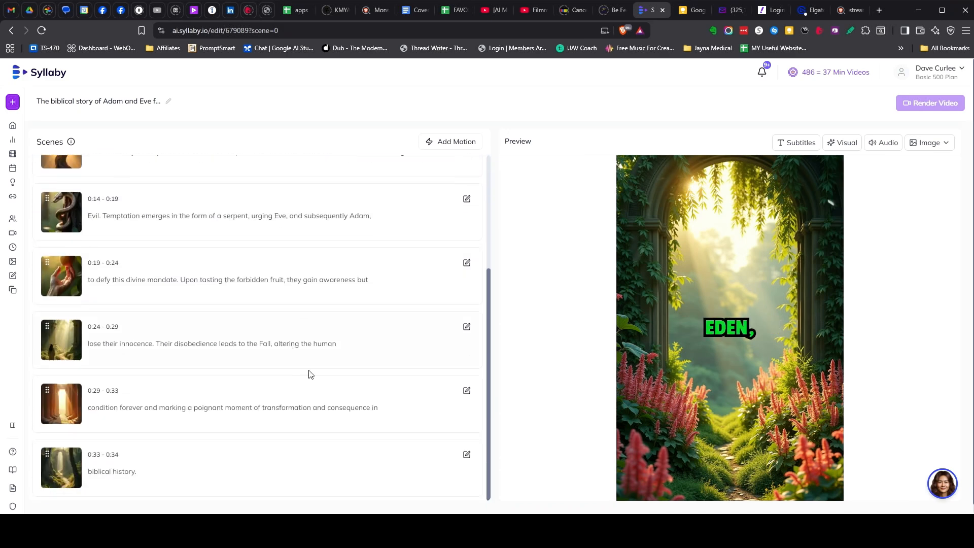
{"action": "scroll", "coordinate": [332, 386], "scroll_direction": "down", "scroll_amount": 1}
{"action": "left_click", "coordinate": [466, 382]}
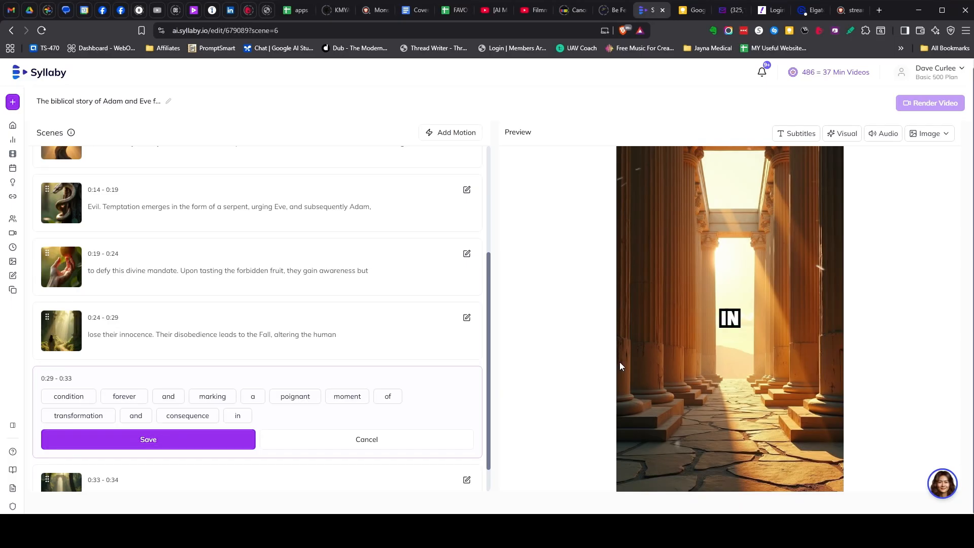
{"action": "left_click", "coordinate": [930, 134]}
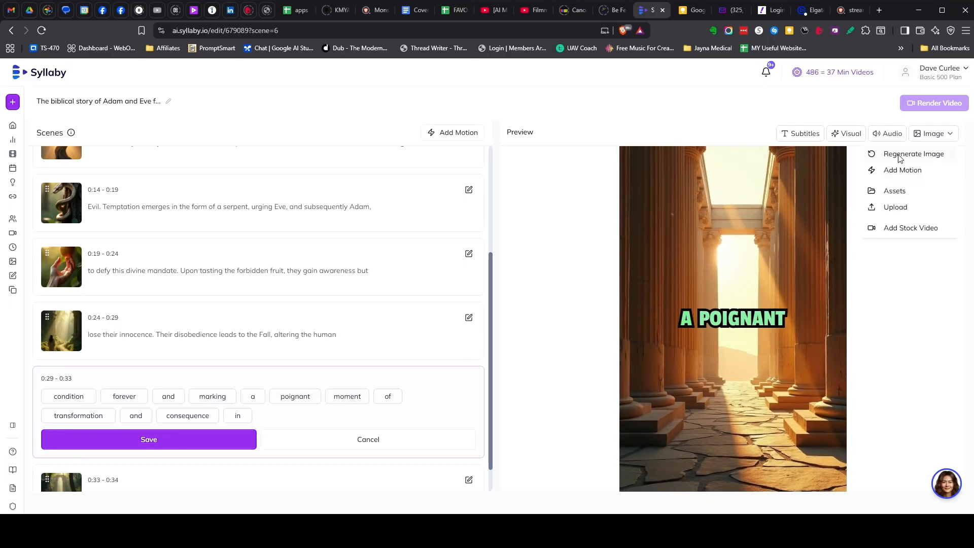
{"action": "left_click", "coordinate": [896, 155]}
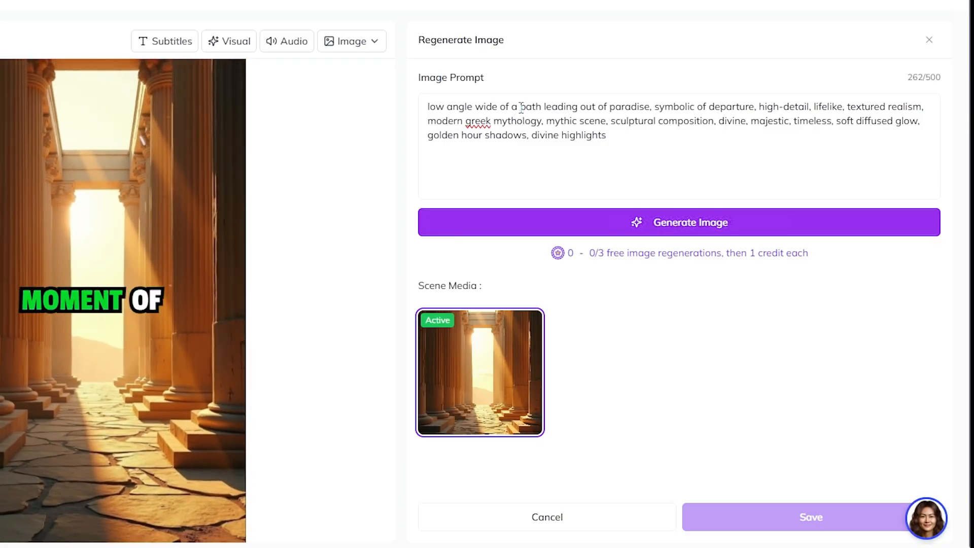
In the image prompt, replace "path leading out of paradise, symbolic of departure," with "male warrior angle with sword drawn,".
{"action": "left_click_drag", "start_coordinate": [520, 107], "coordinate": [556, 108]}
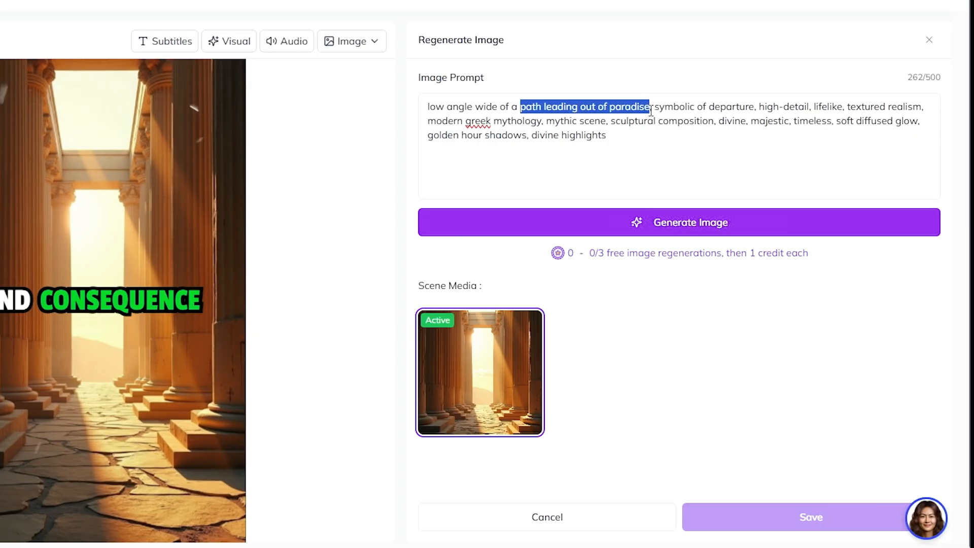
{"action": "left_click_drag", "start_coordinate": [650, 111], "coordinate": [756, 108]}
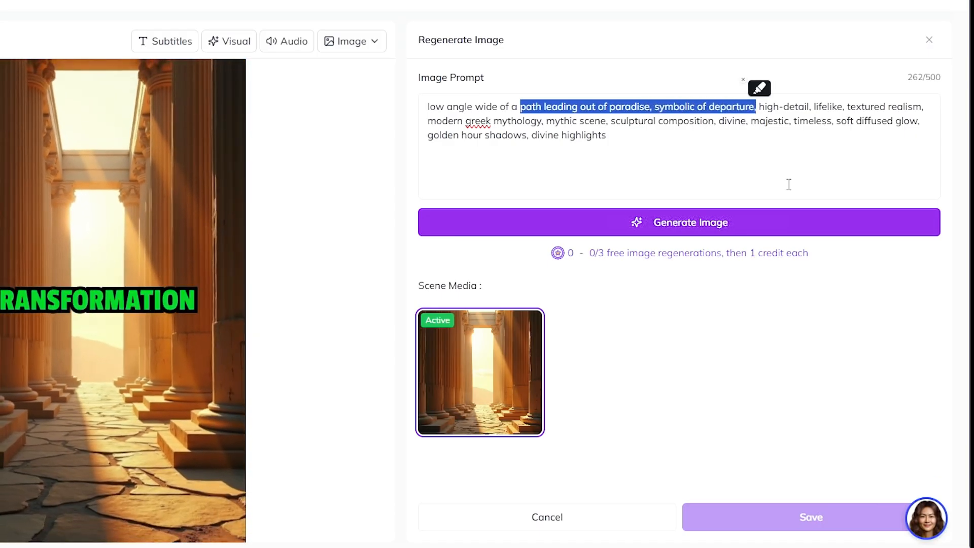
{"action": "type", "text": "warrior"}
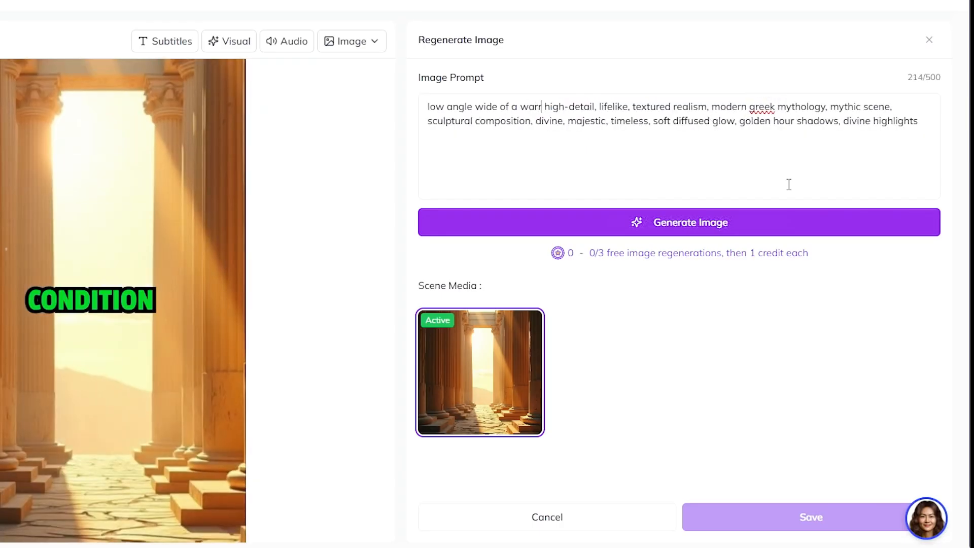
{"action": "key", "text": "BackSpace"}
{"action": "key", "text": "BackSpace"}
{"action": "key", "text": "BackSpace"}
{"action": "key", "text": "BackSpace"}
{"action": "key", "text": "BackSpace"}
{"action": "key", "text": "BackSpace"}
{"action": "key", "text": "BackSpace"}
{"action": "key", "text": "BackSpace"}
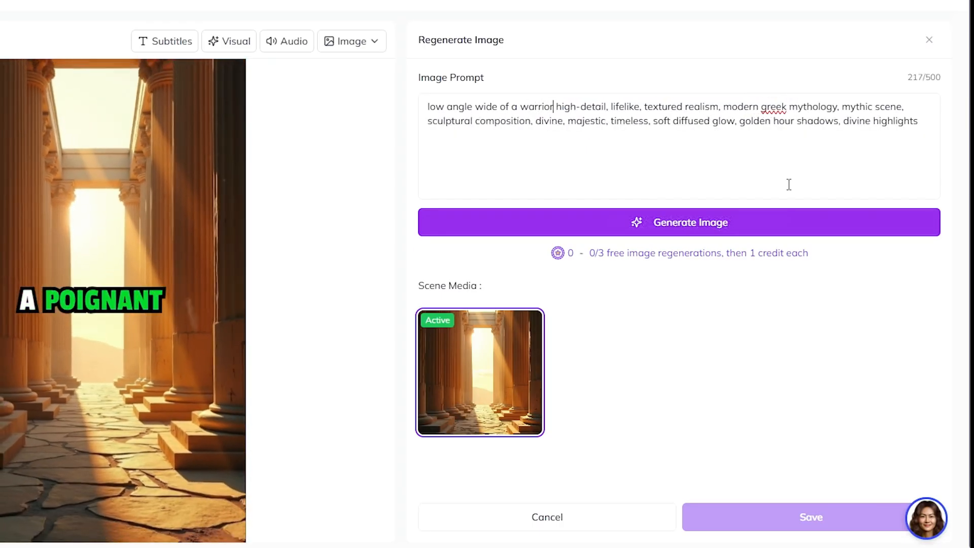
{"action": "type", "text": "male warrio"}
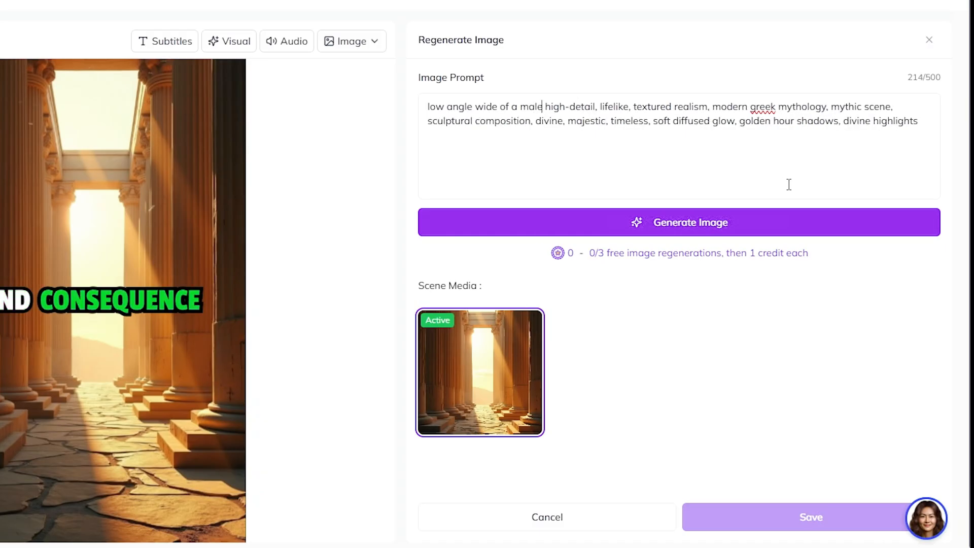
{"action": "type", "text": "r angle w"}
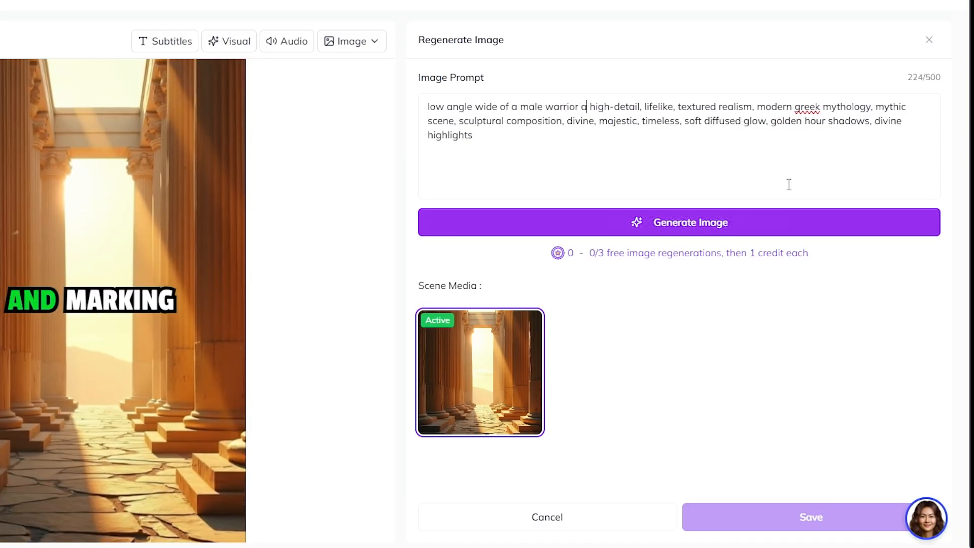
{"action": "type", "text": "ith sword drawn,"}
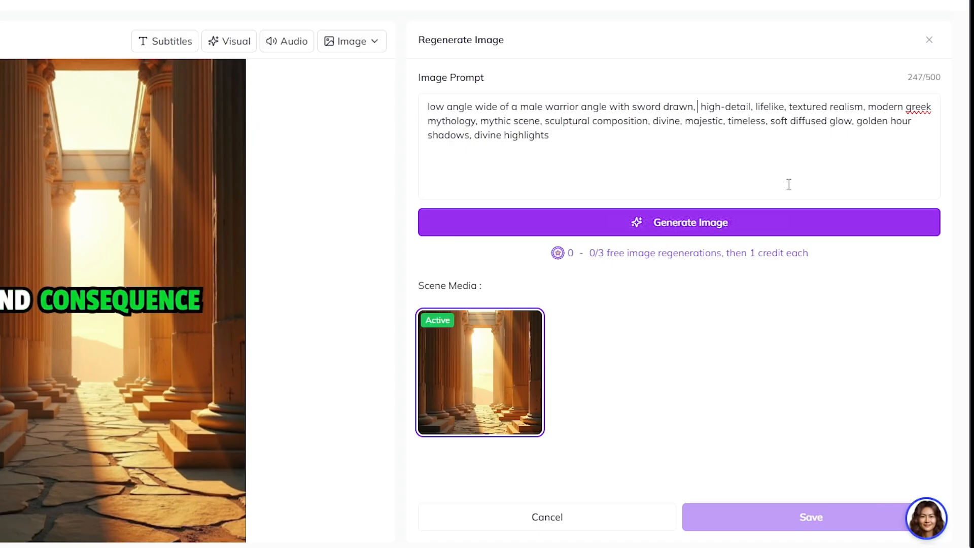
Add "guarding the entrance of lush walled garden." after "sword drawn," in the image prompt.
{"action": "type", "text": "bo"}
{"action": "key", "text": "BackSpace"}
{"action": "type", "text": "gu "}
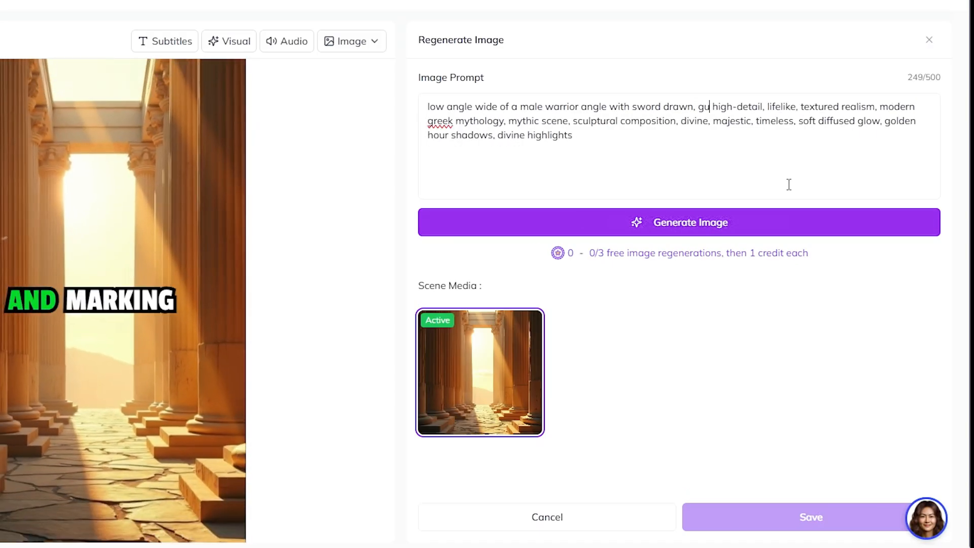
{"action": "type", "text": "arding the"}
{"action": "type", "text": "entrance "}
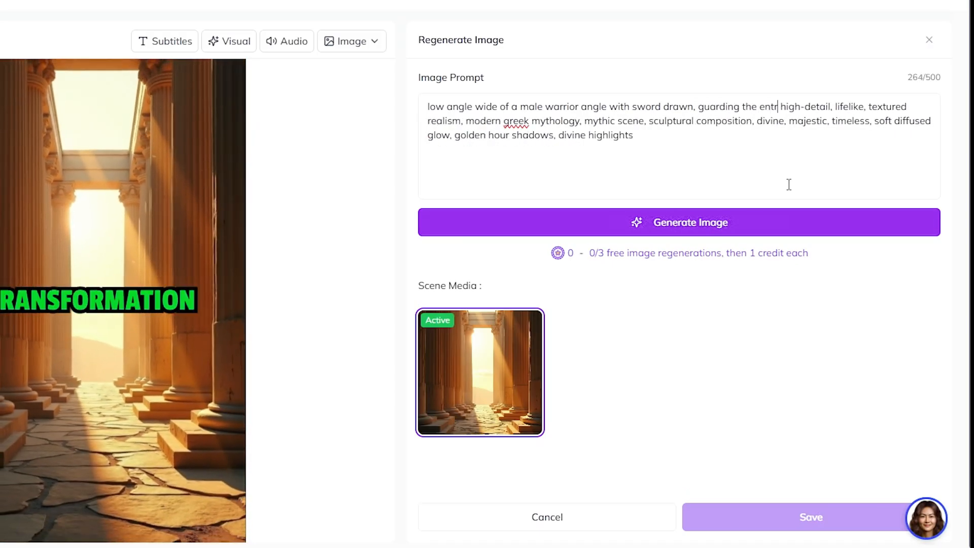
{"action": "type", "text": "of "}
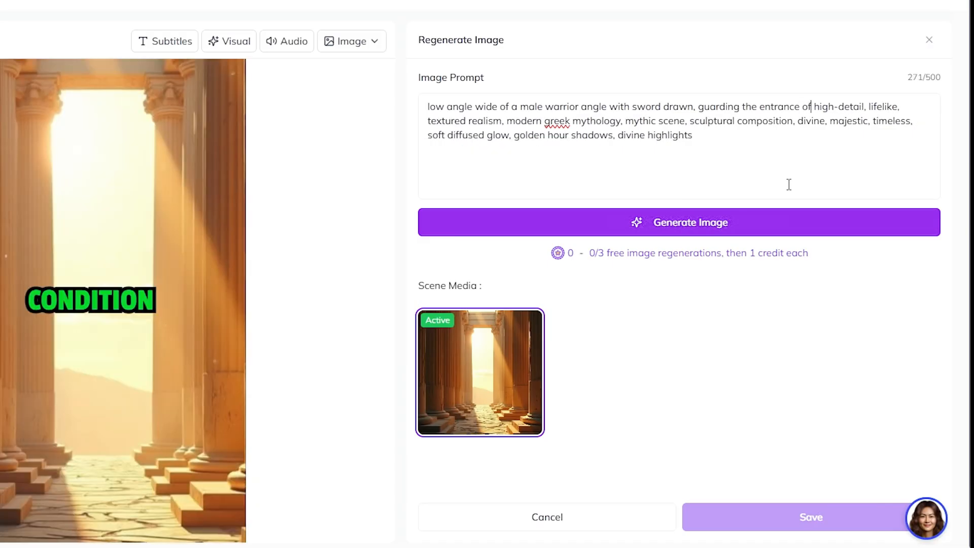
{"action": "type", "text": "lush walled garden,"}
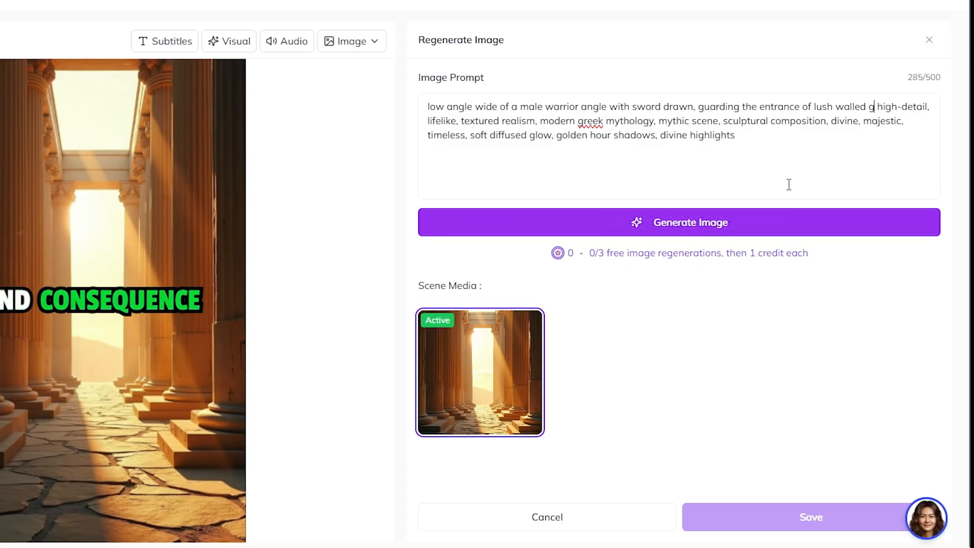
{"action": "key", "text": "BackSpace"}
{"action": "type", "text": "."}
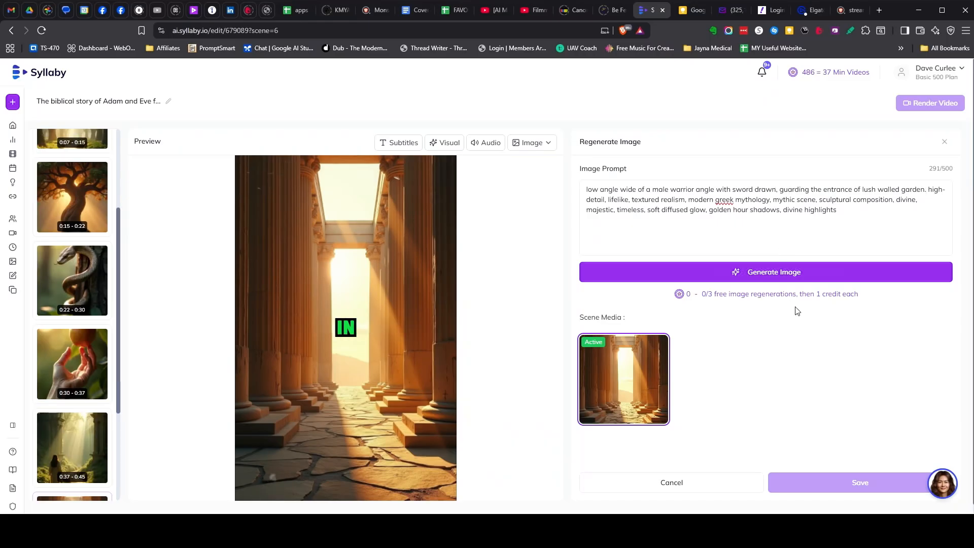
Generate and save the armored warrior image for the 0:29 - 0:33 scene, and render the edited Adam and Eve video.
{"action": "left_click", "coordinate": [836, 273]}
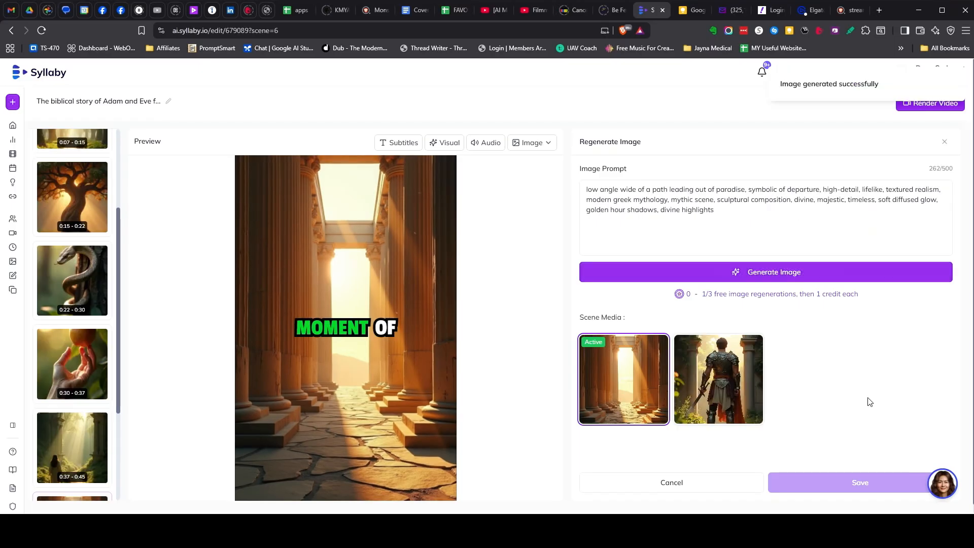
{"action": "left_click", "coordinate": [718, 379]}
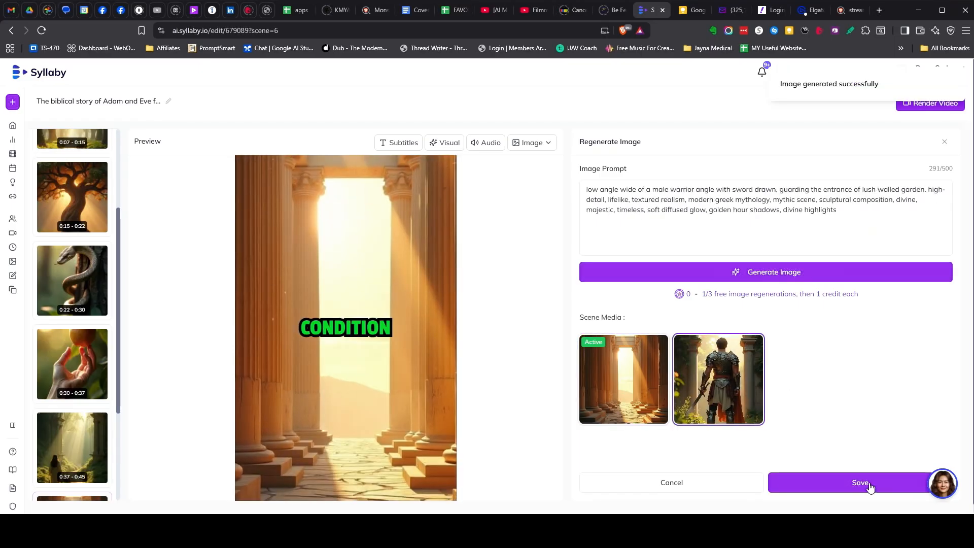
{"action": "left_click", "coordinate": [868, 486]}
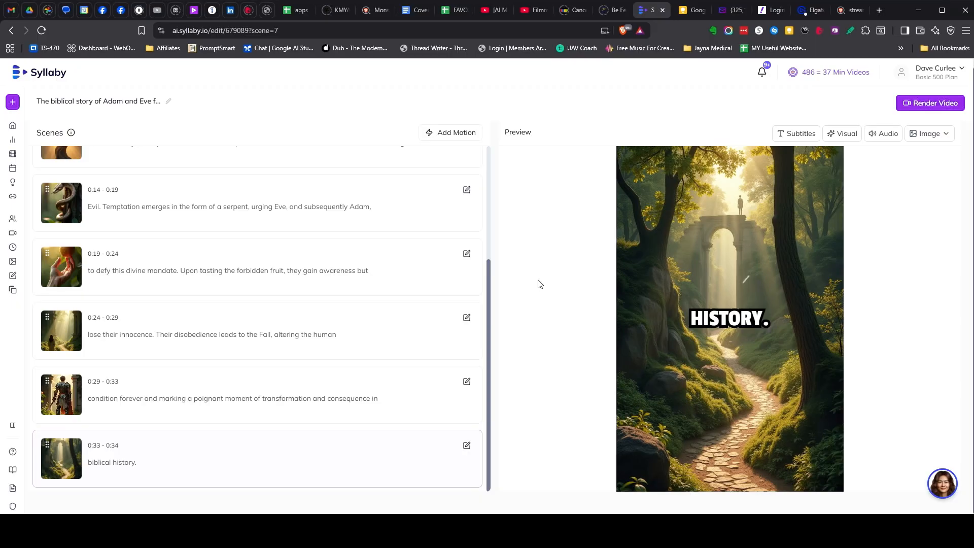
{"action": "left_click", "coordinate": [930, 104]}
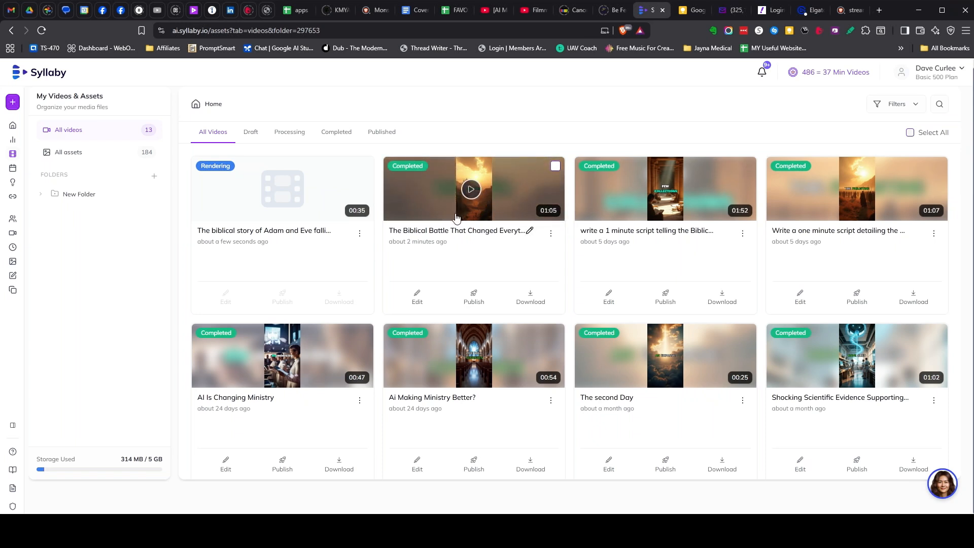
Play the rendered "The Biblical Battle That Changed Everything - Joshua's Miracle" video through, and return to My Videos & Assets.
{"action": "left_click", "coordinate": [471, 189]}
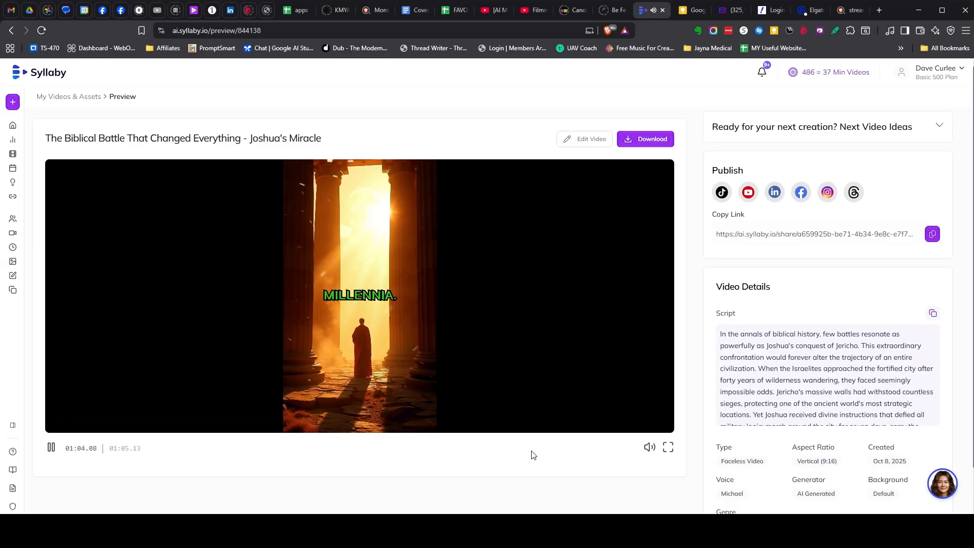
{"action": "left_click", "coordinate": [361, 287]}
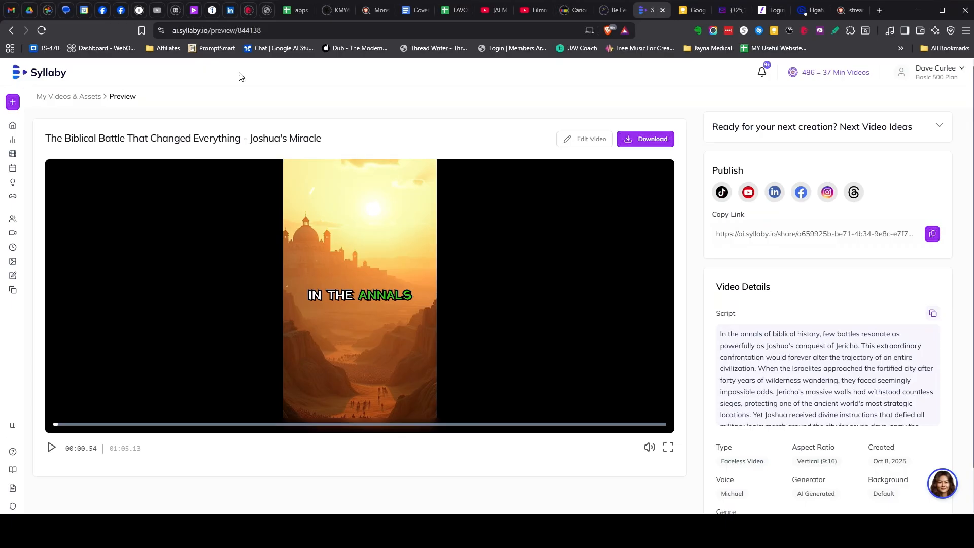
{"action": "left_click", "coordinate": [94, 96]}
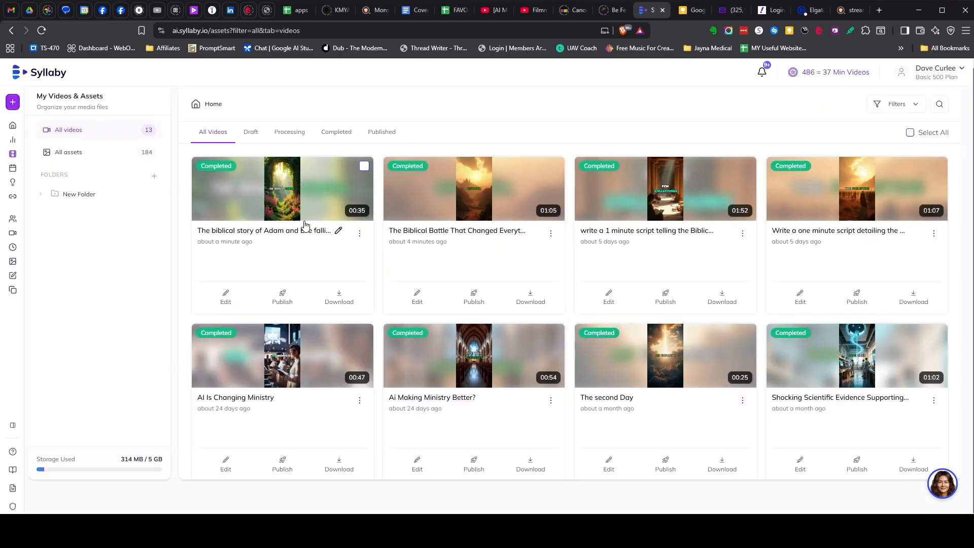
Watch the rendered "The biblical story of Adam and Eve falling from grace." video in its preview, and return to the video library.
{"action": "mouse_move", "coordinate": [279, 186]}
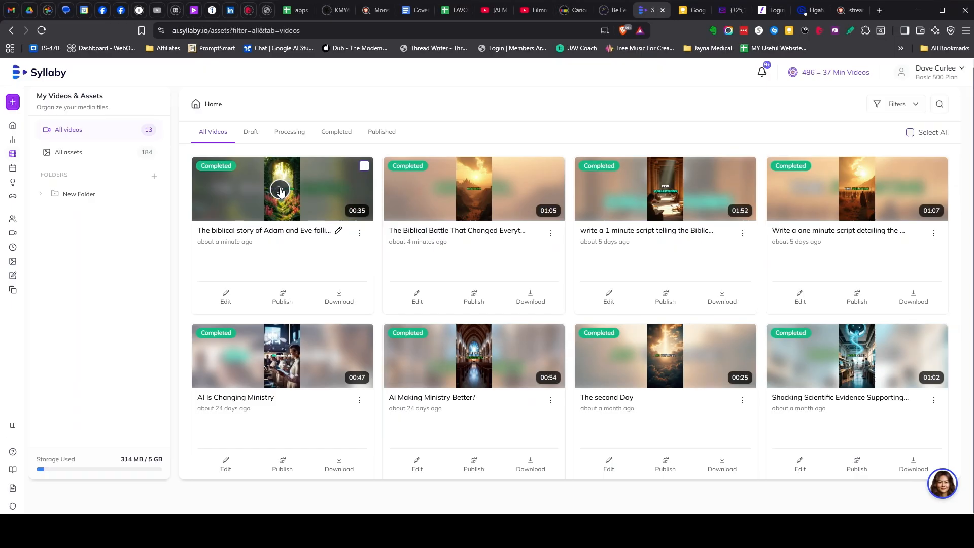
{"action": "left_click", "coordinate": [293, 229]}
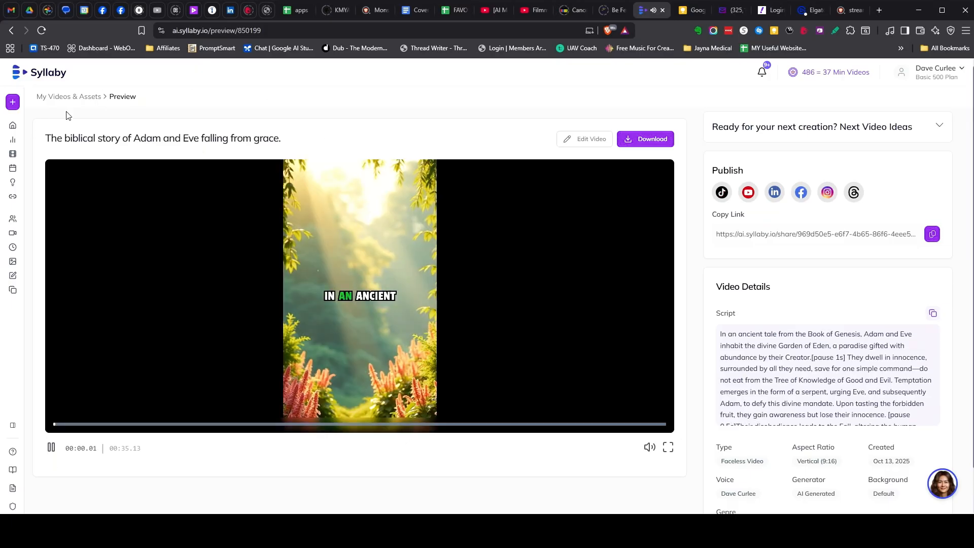
{"action": "left_click", "coordinate": [76, 97]}
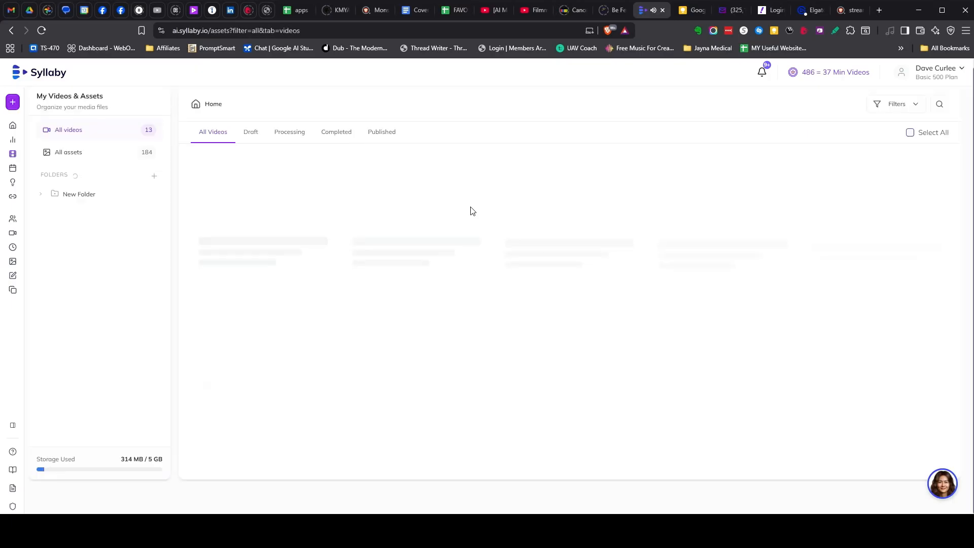